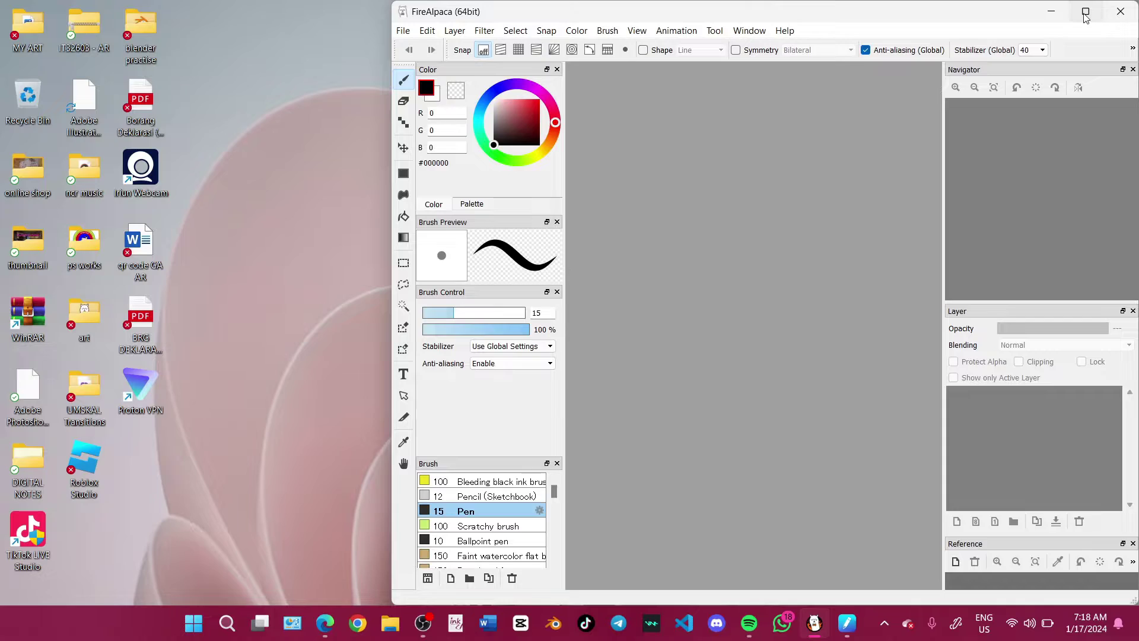
Maximize the empty FireAlpaca window so it fills the whole screen
left_click(1085, 9)
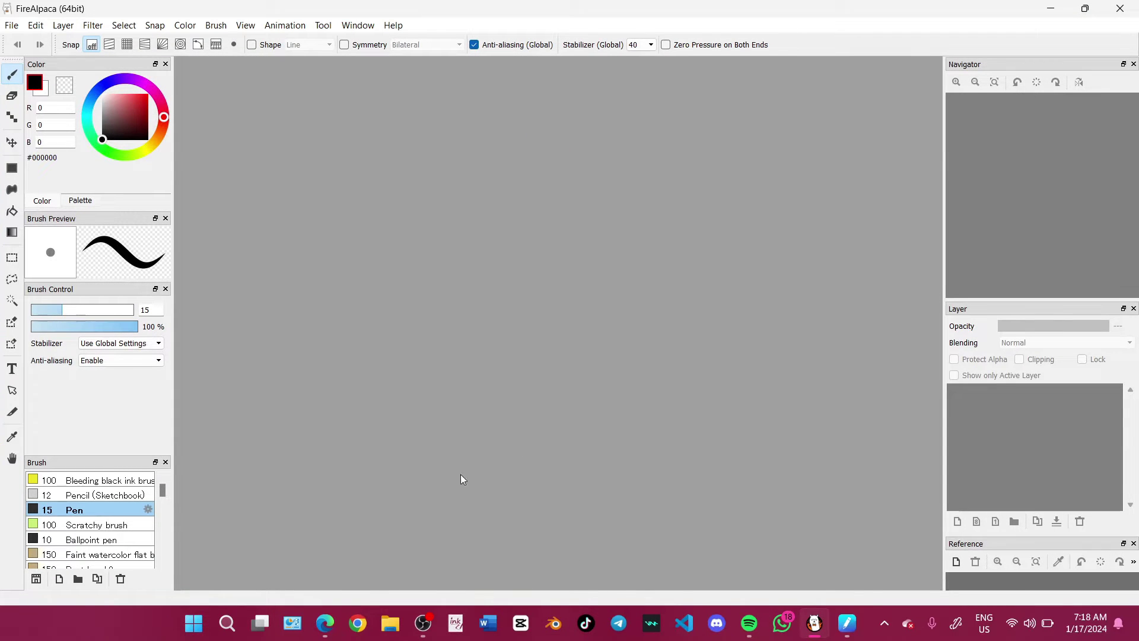
Start a new canvas and browse the Standard and Comic presets and paper sizes
left_click(13, 26)
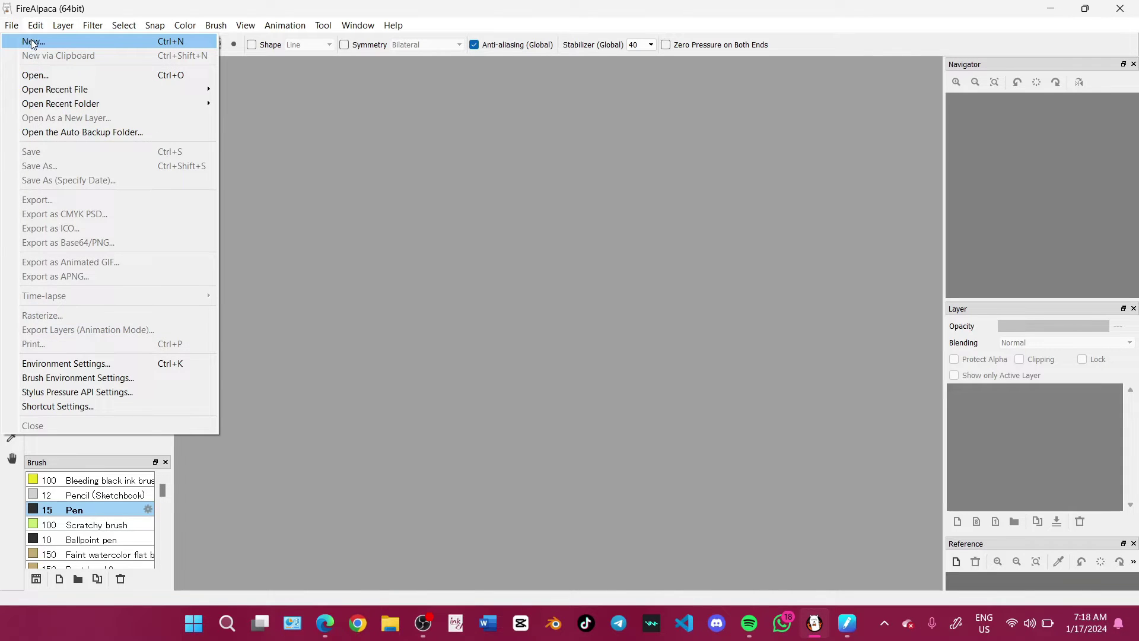
left_click(33, 43)
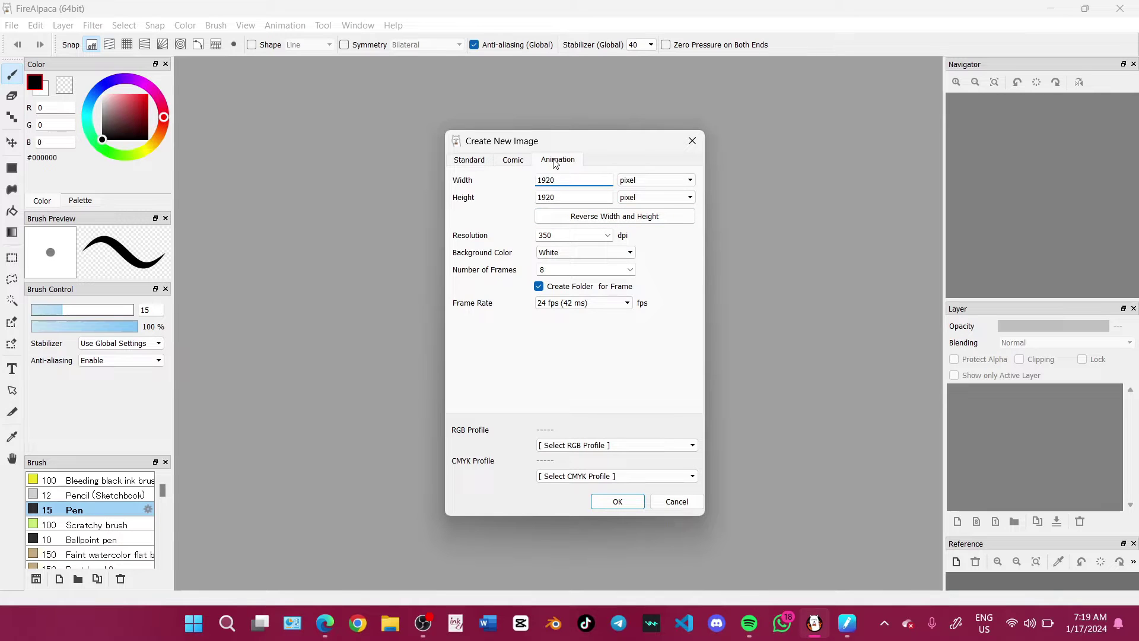
left_click(479, 166)
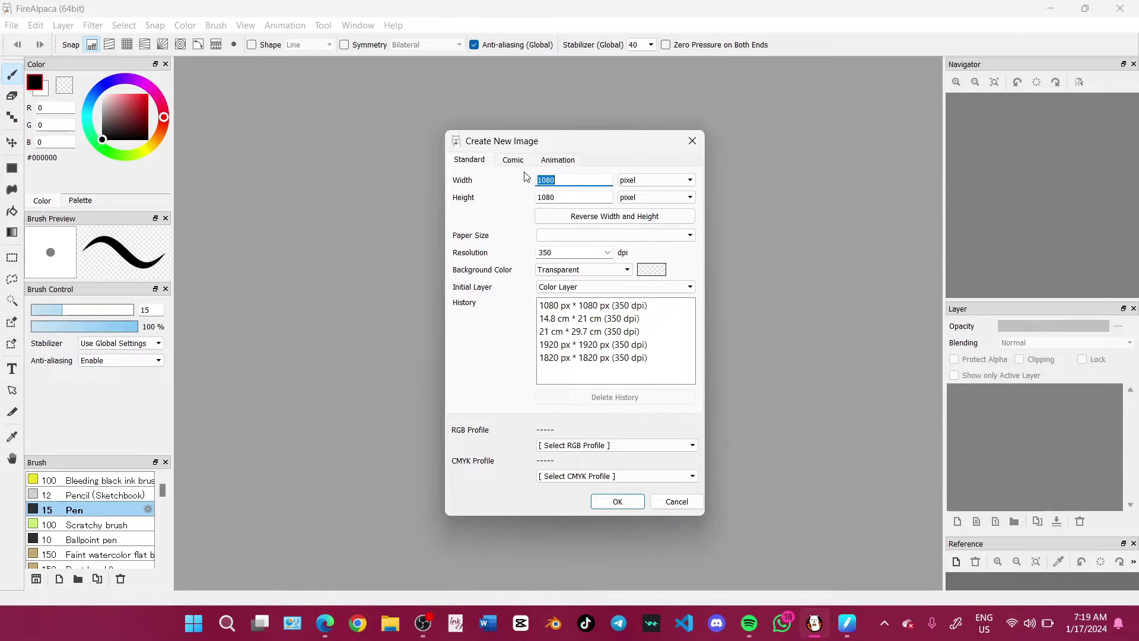
left_click(512, 160)
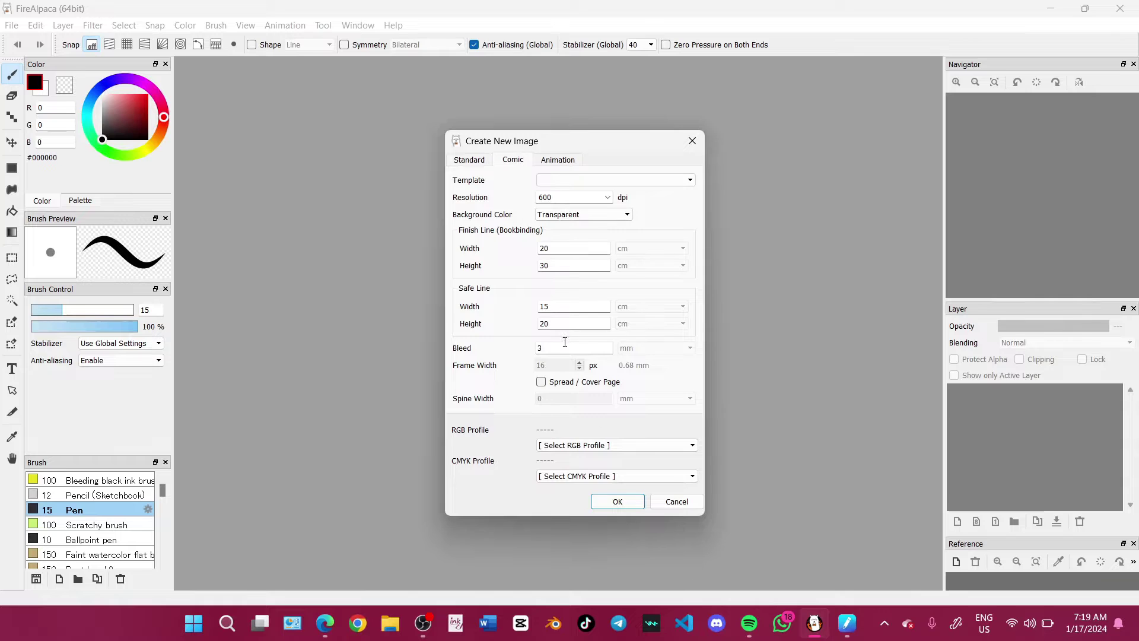
left_click(475, 161)
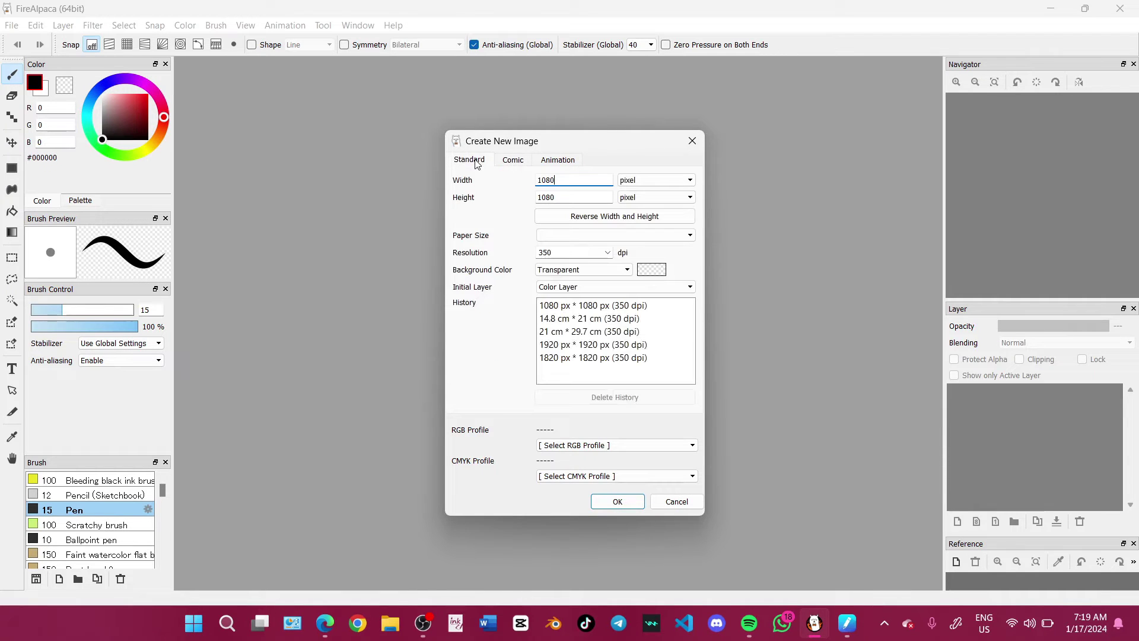
left_click(513, 160)
left_click(546, 180)
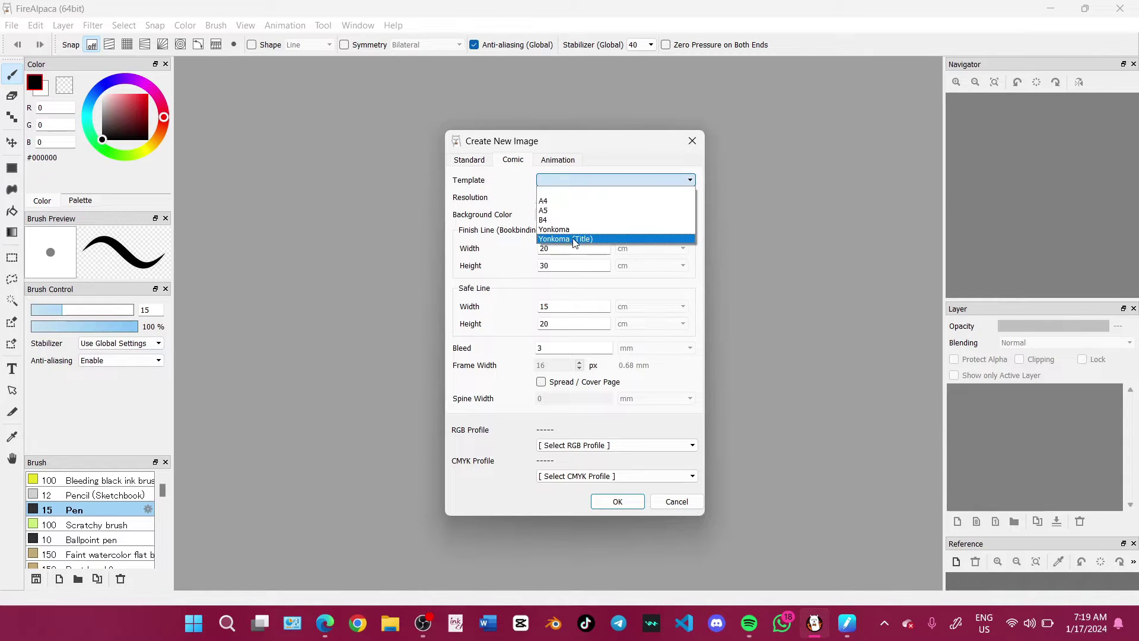
left_click(479, 163)
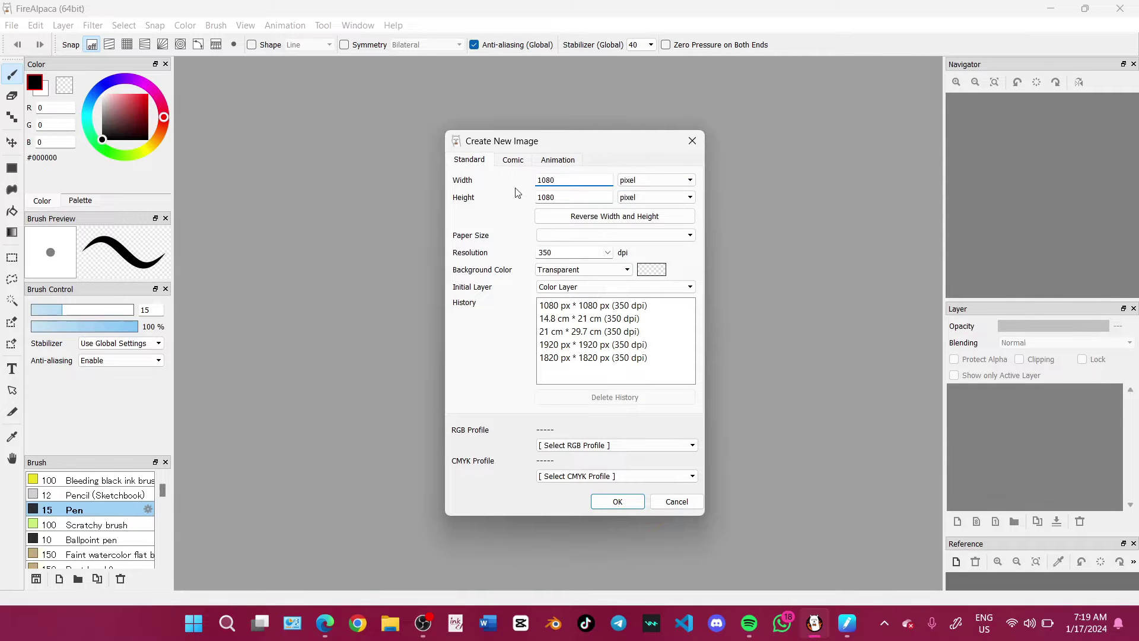
left_click(646, 240)
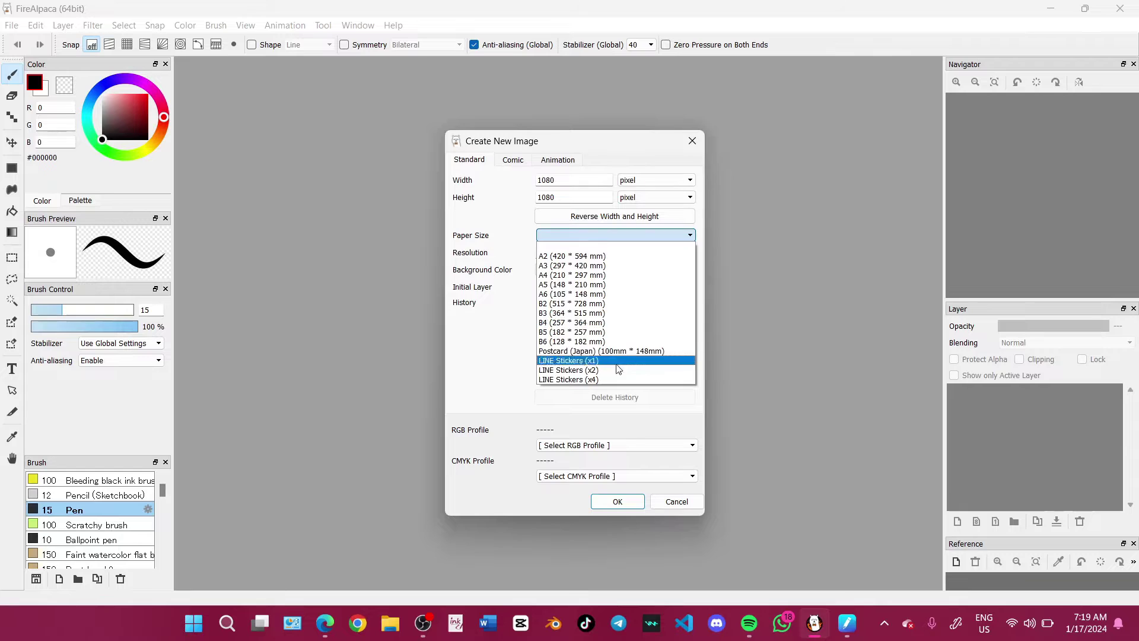
left_click(499, 244)
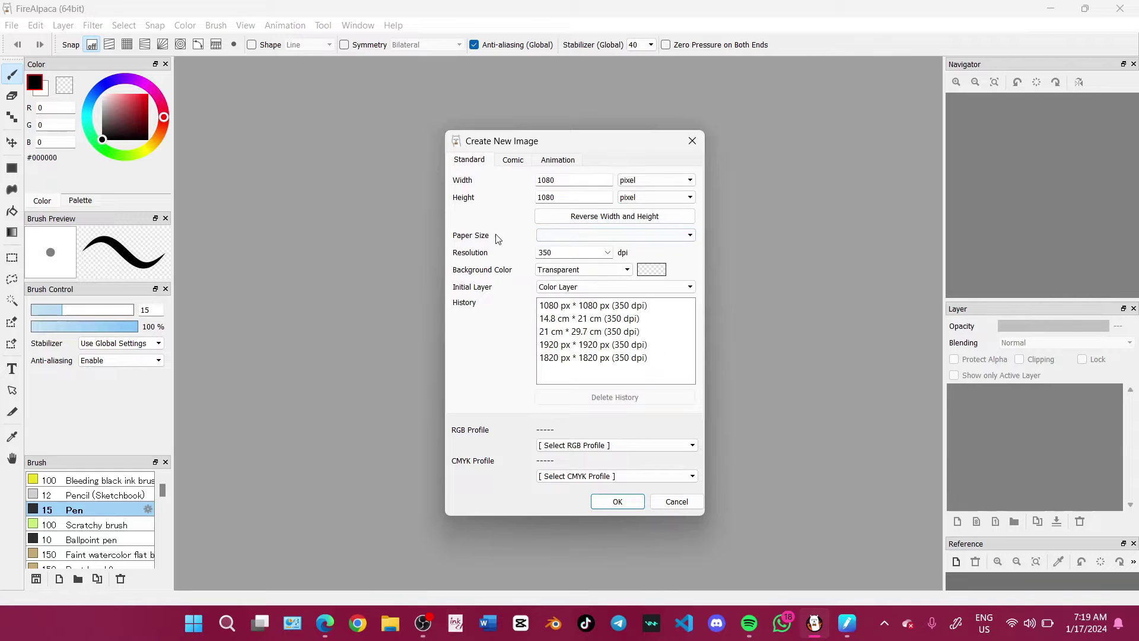
Create the 1080 × 1080 px canvas at 350 dpi with a transparent background
left_click(575, 185)
left_click(553, 218)
left_click(607, 252)
left_click(481, 262)
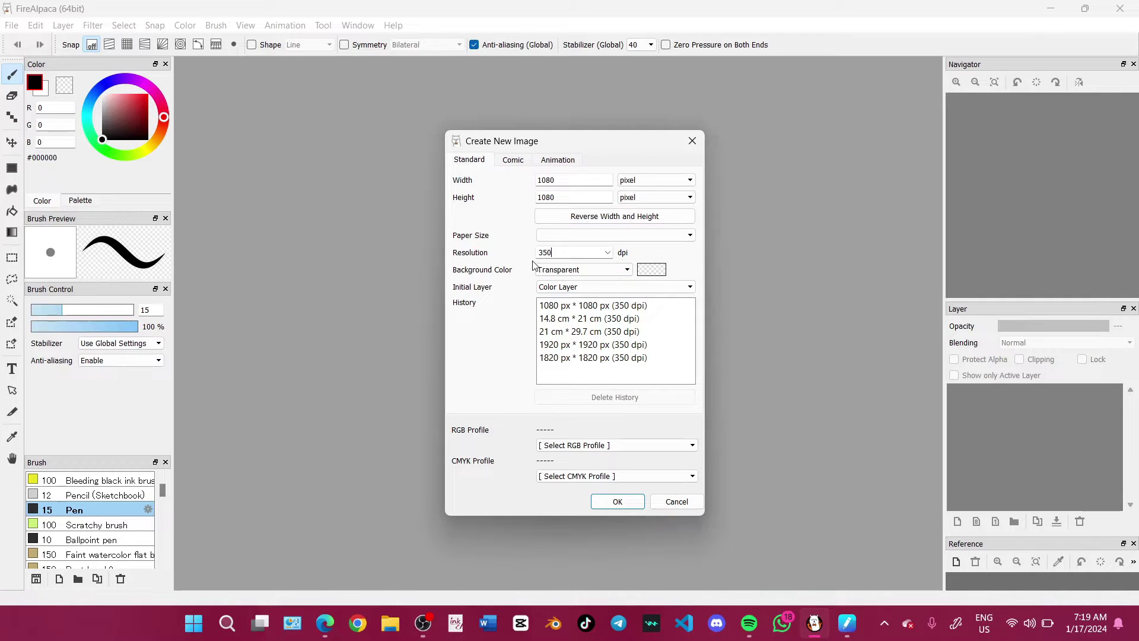
left_click(576, 272)
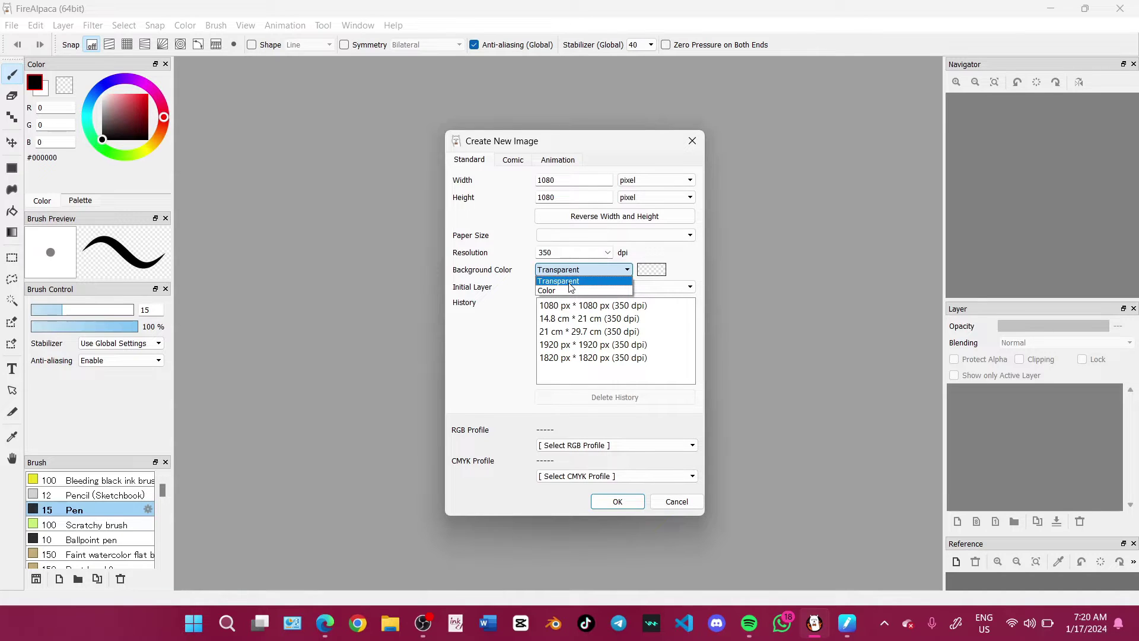
left_click(573, 281)
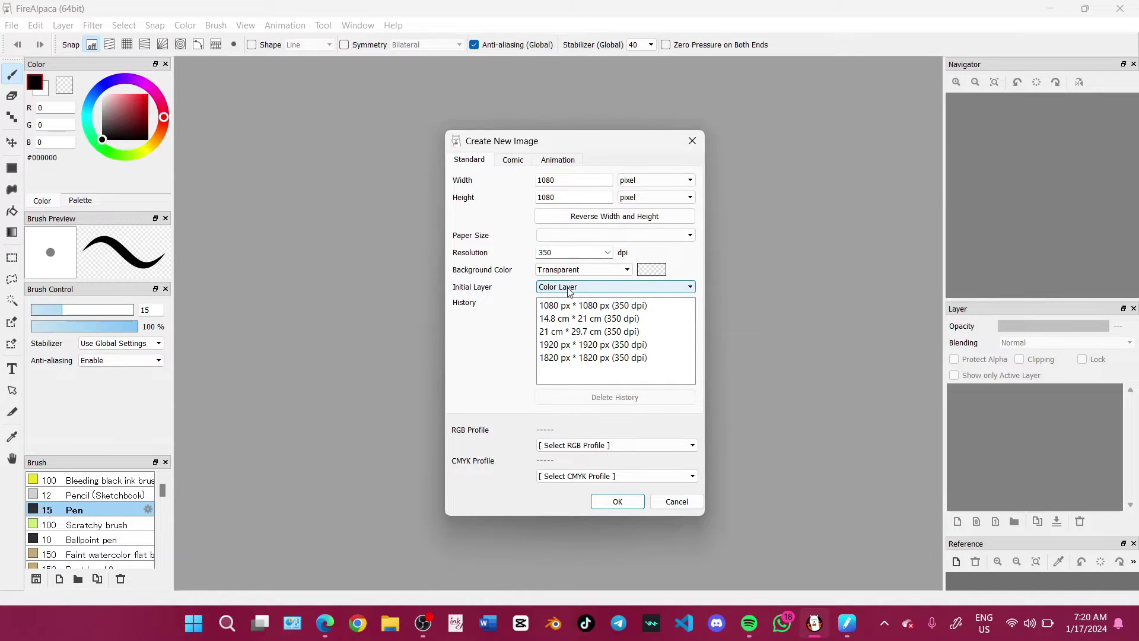
left_click(623, 503)
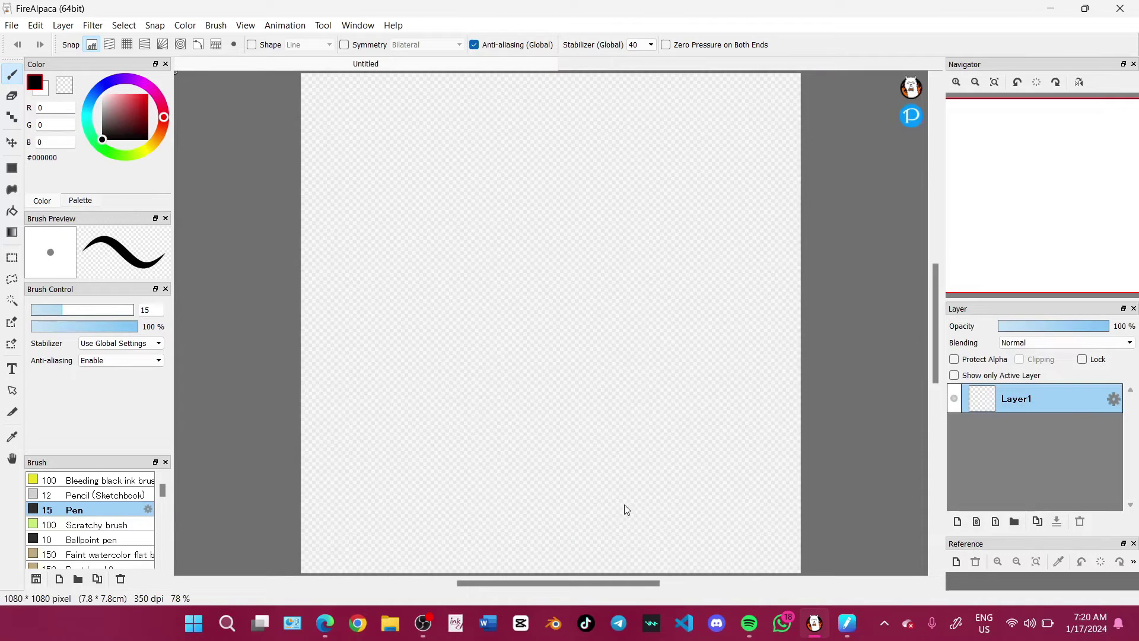
Add Layer2 above Layer1 and bucket-fill it with white
scroll(508, 325, "up", 2)
scroll(562, 330, "down", 3)
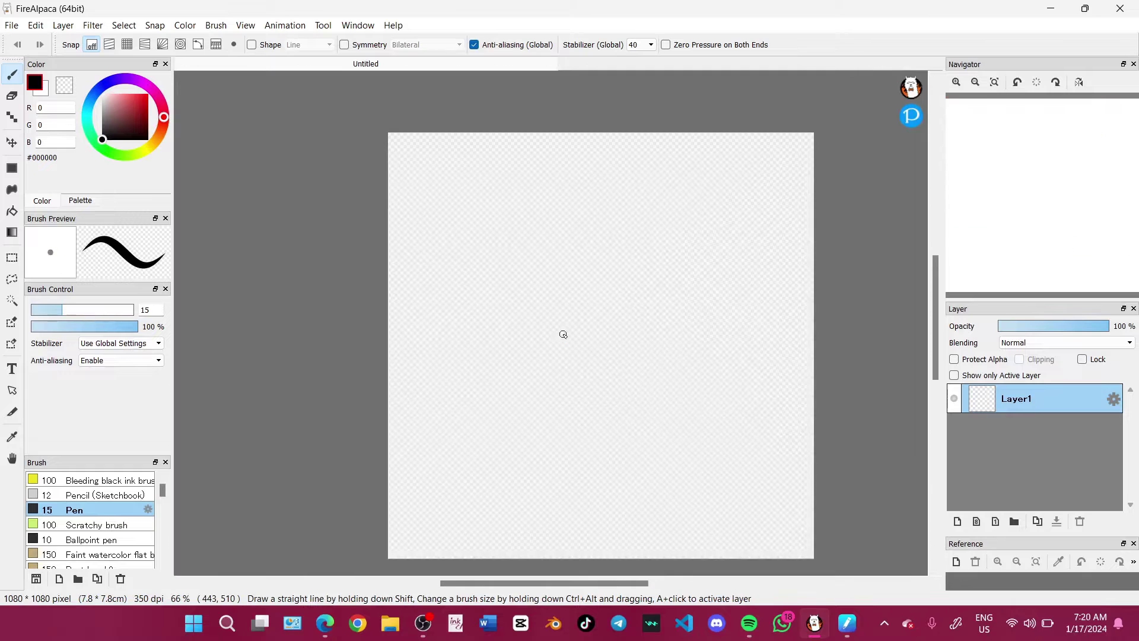
left_click(956, 523)
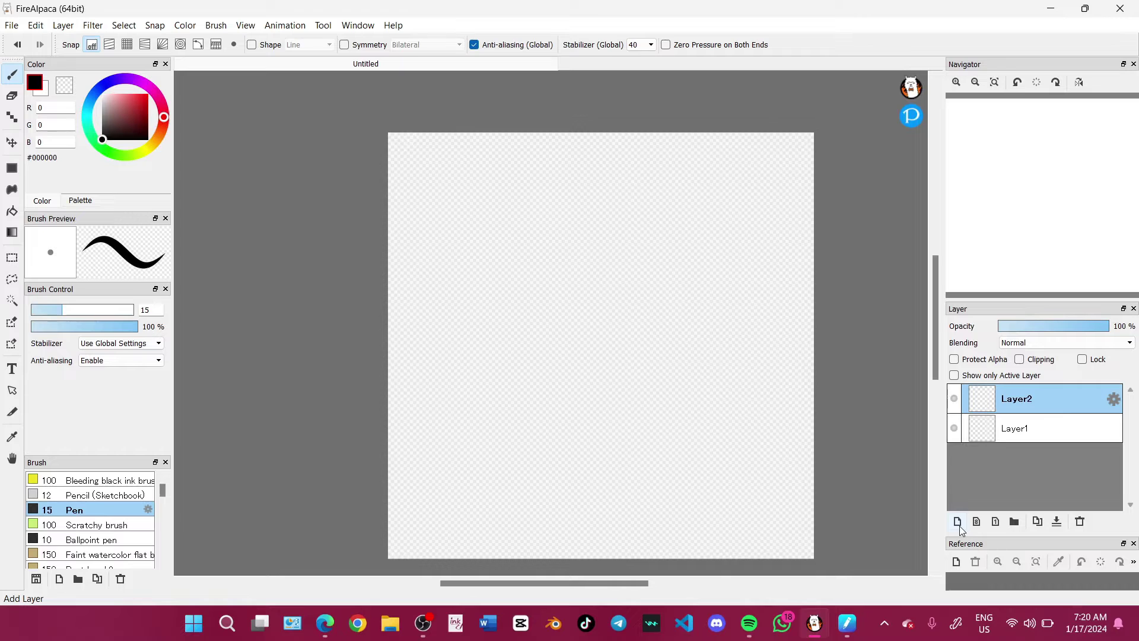
left_click(12, 212)
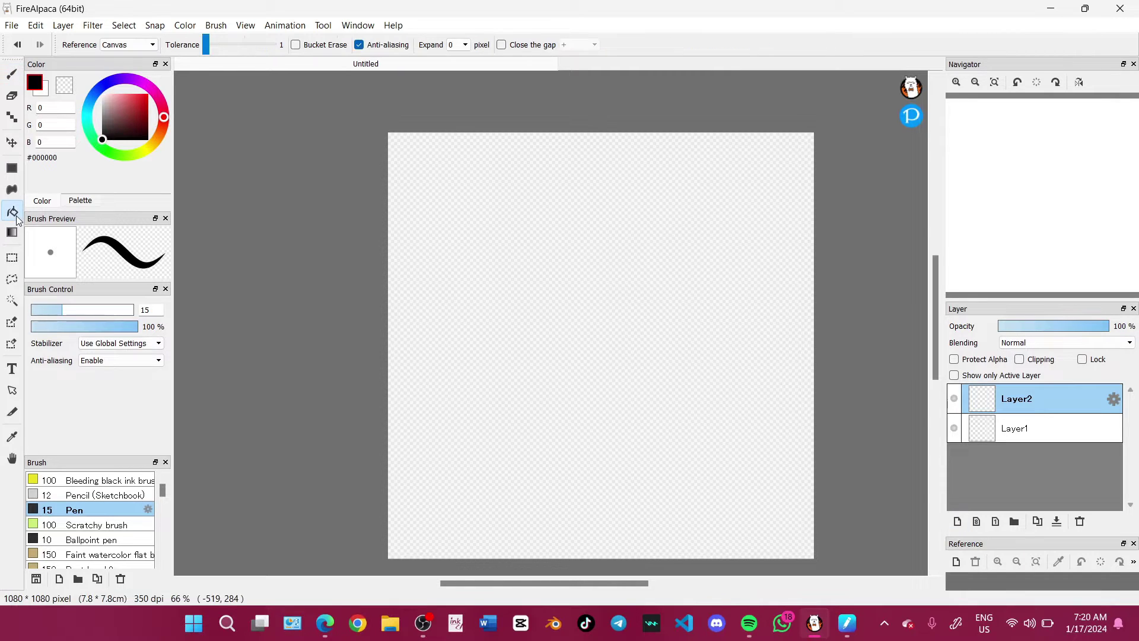
left_click(36, 94)
left_click(506, 258)
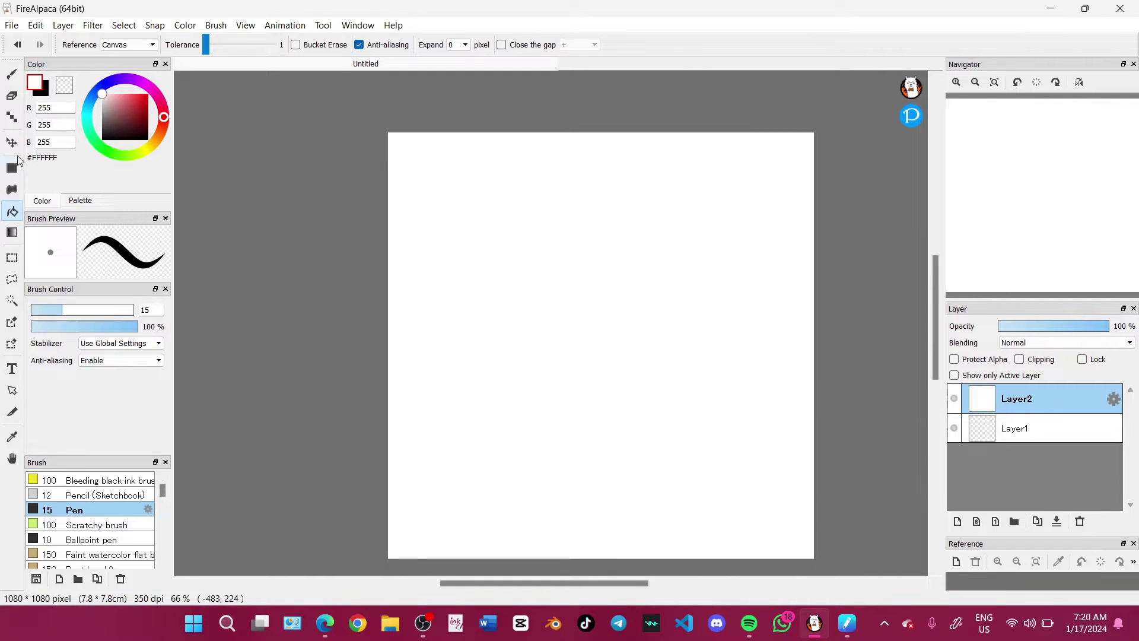
left_click(11, 86)
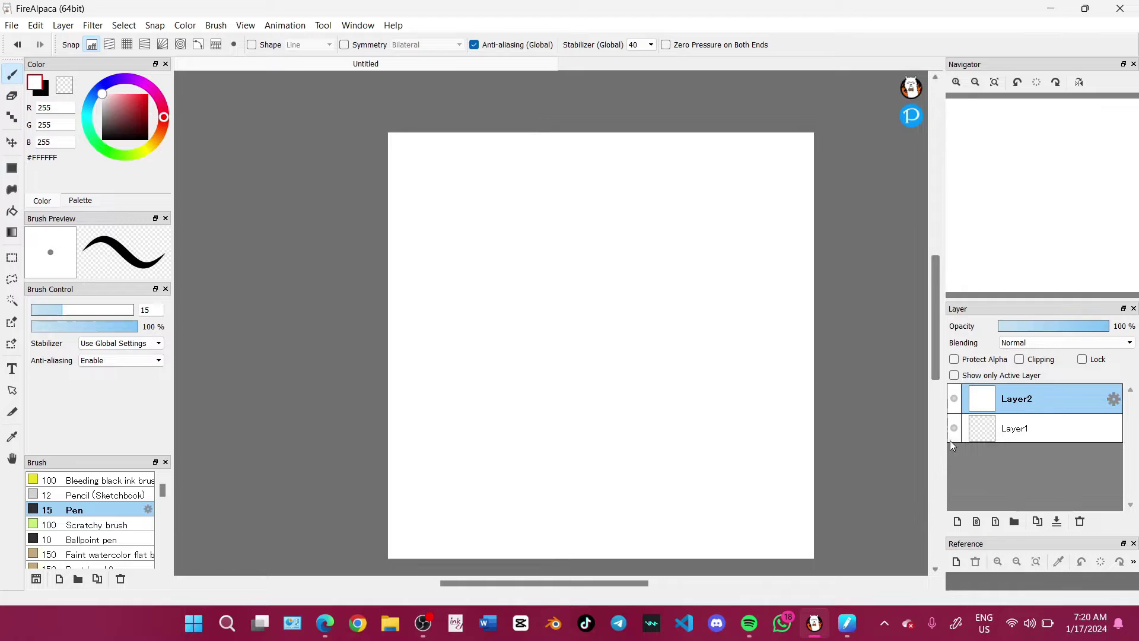
Check the white fill, lock Layer2, and add an empty Layer3 on top
left_click(954, 399)
left_click(954, 399)
left_click(1081, 359)
left_click(957, 521)
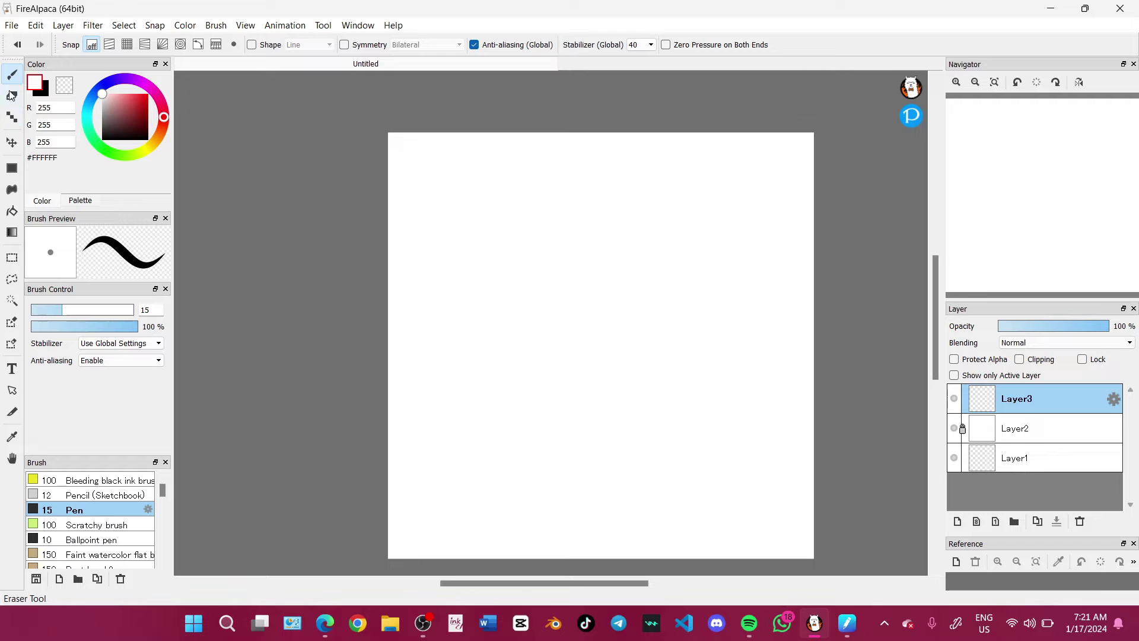
Set the drawing colour to dark red #640000 and widen the Color, Brush and side panels
left_click(137, 132)
left_click_drag(138, 131, 155, 123)
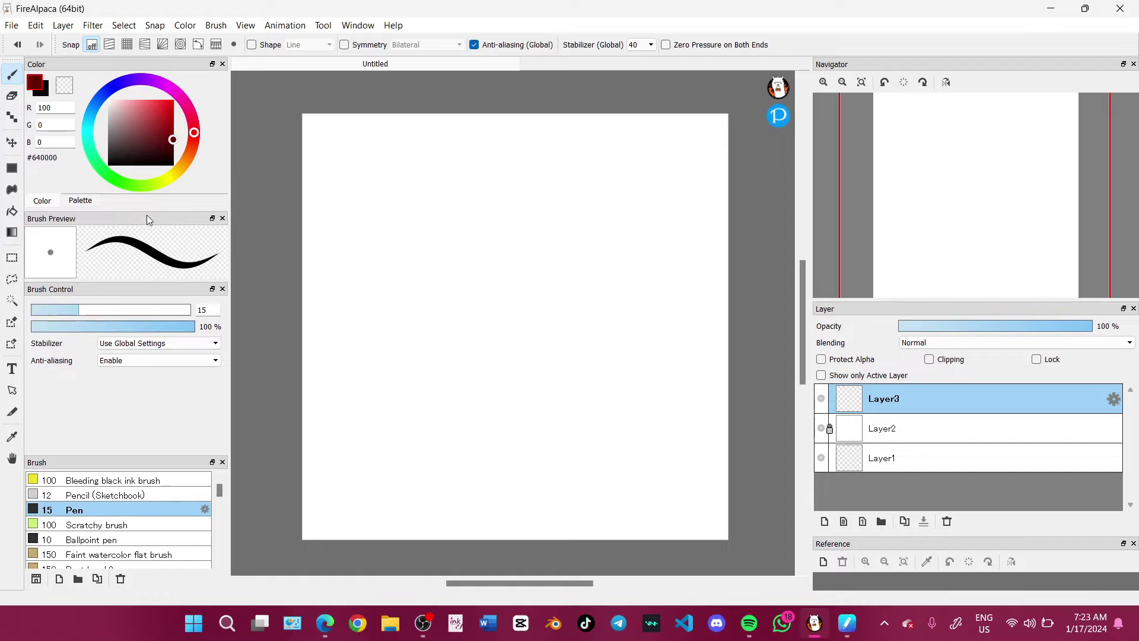
mouse_move(155, 210)
left_mouse_down()
mouse_move(155, 347)
mouse_move(160, 205)
left_mouse_up()
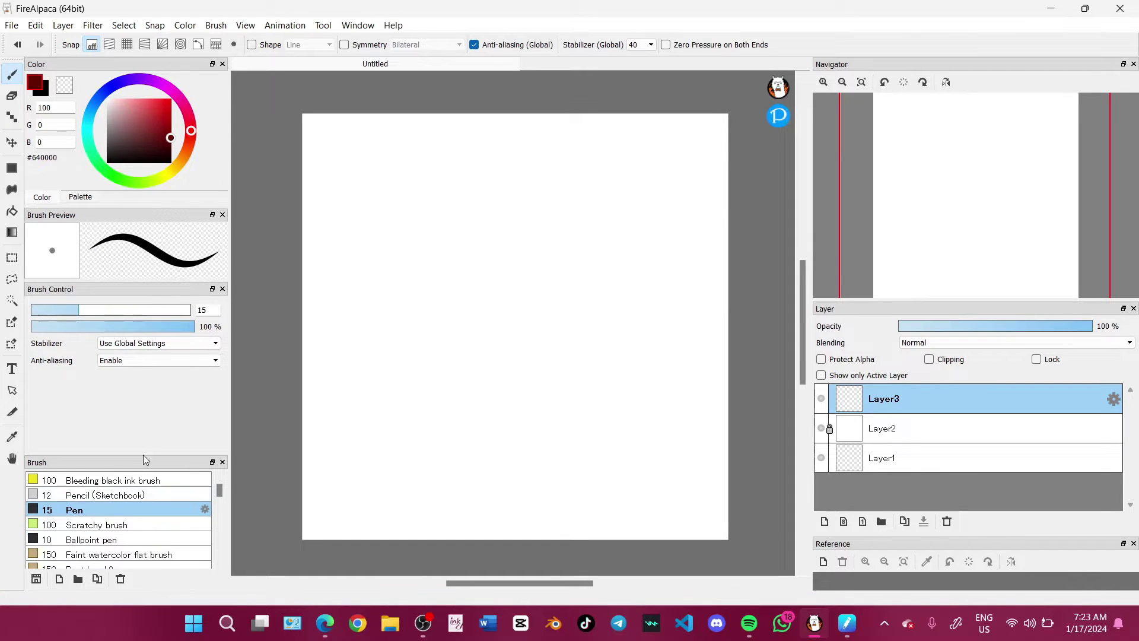
mouse_move(145, 455)
left_mouse_down()
mouse_move(161, 332)
mouse_move(164, 491)
left_mouse_up()
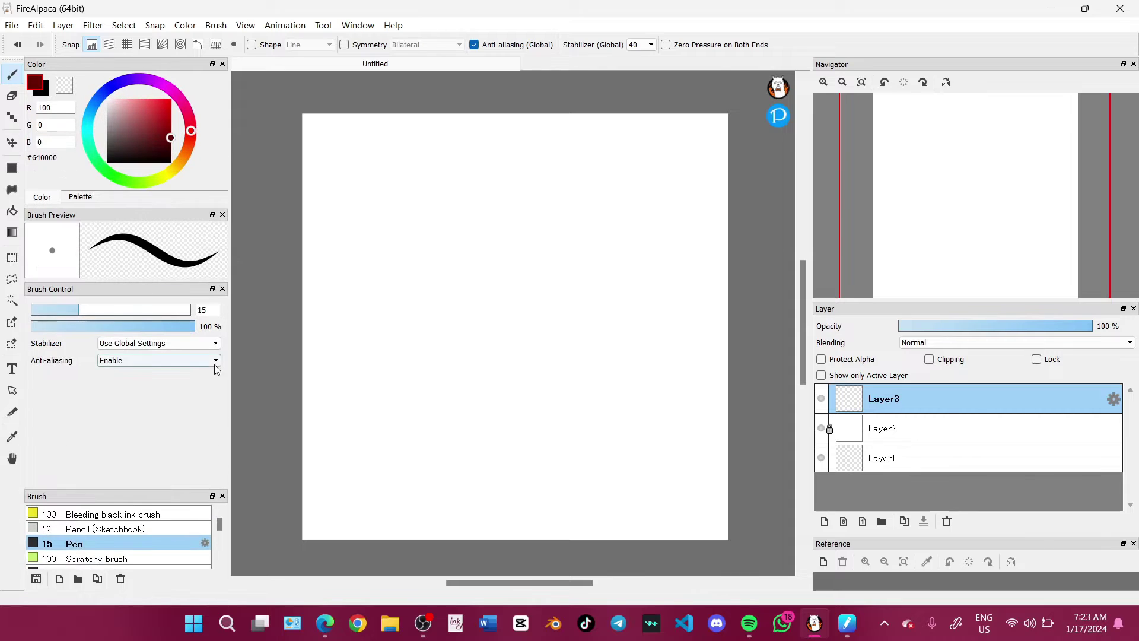
left_click_drag(231, 402, 203, 433)
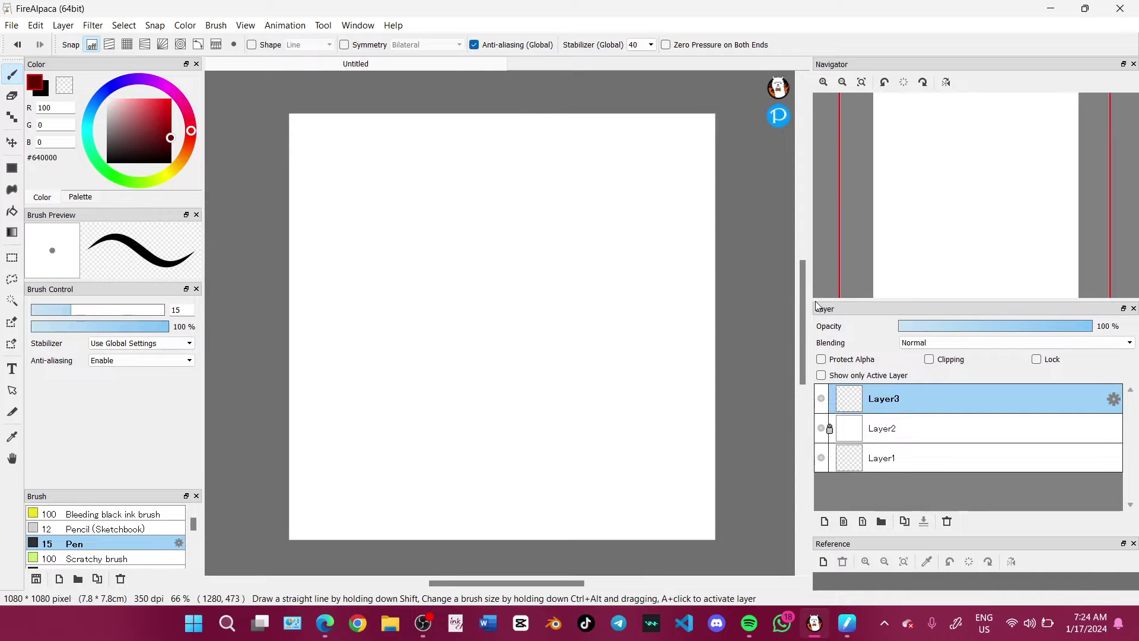
left_click_drag(808, 304, 848, 330)
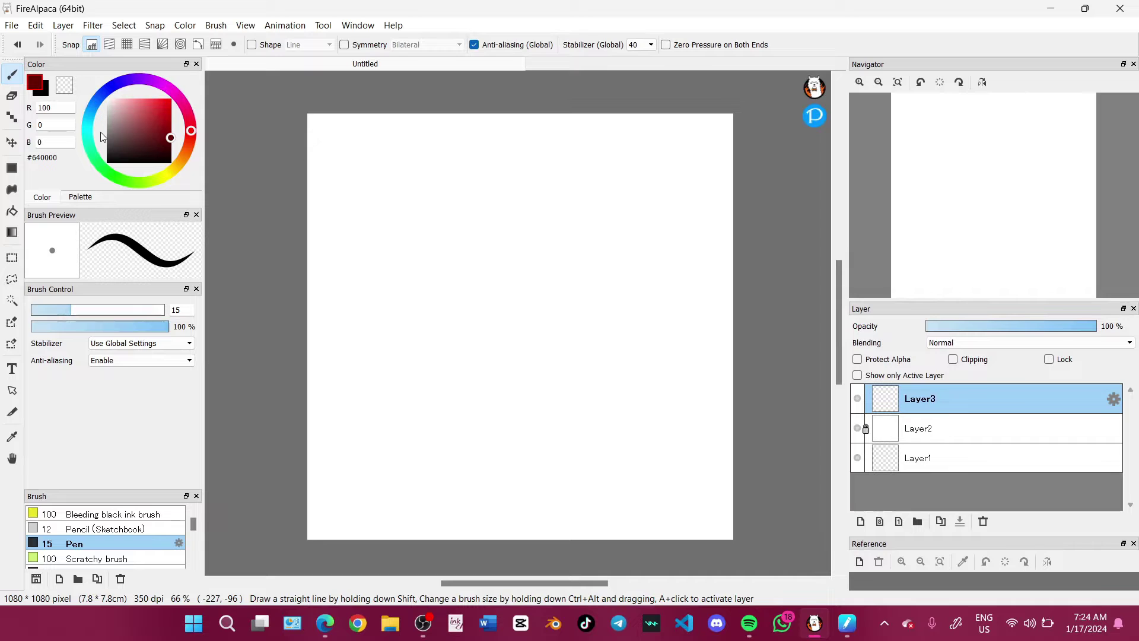
Try red shades, swap colours, and draw a blue wavy stroke on Layer3
left_click(165, 138)
left_click_drag(165, 138, 137, 124)
left_click(34, 88)
left_click(35, 88)
left_click(36, 88)
left_click(36, 89)
left_click(37, 89)
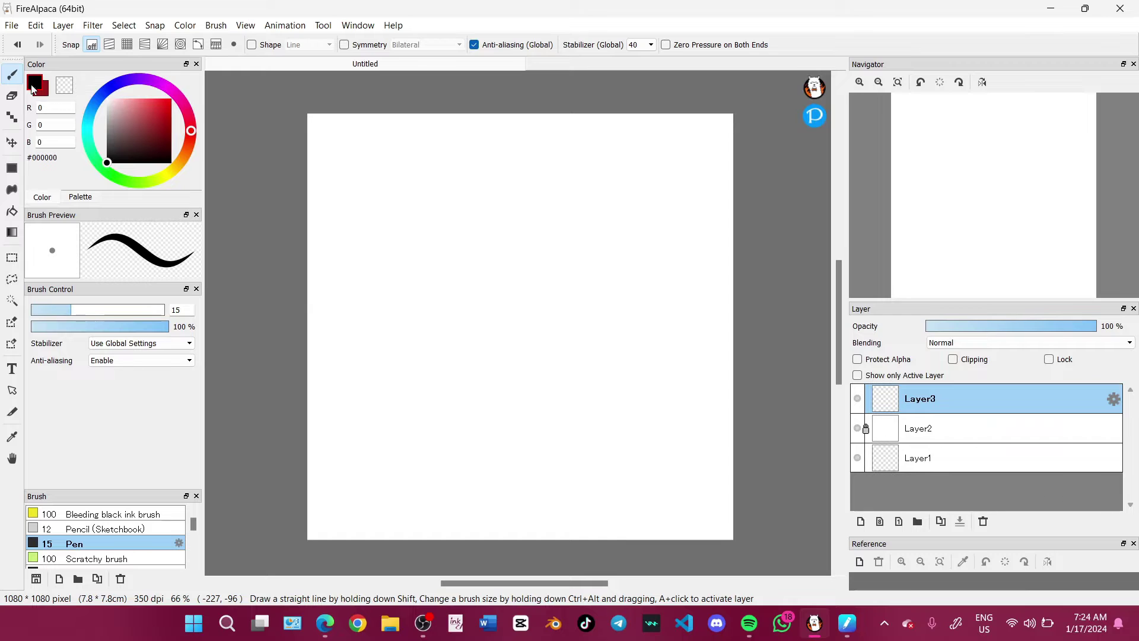
mouse_move(156, 118)
left_mouse_down()
mouse_move(172, 101)
mouse_move(118, 84)
left_mouse_up()
left_click(41, 93)
mouse_move(396, 185)
left_mouse_down()
mouse_move(430, 211)
mouse_move(435, 277)
mouse_move(484, 359)
left_mouse_up()
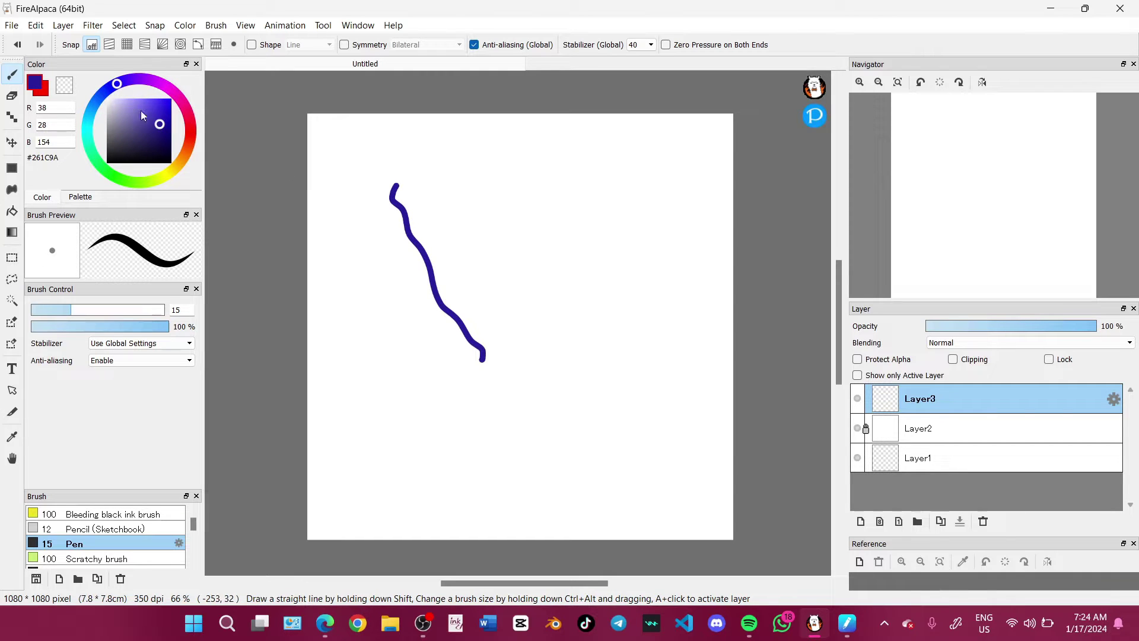
Draw a red wavy stroke beside the blue one, revert to dark blue #060055, and lengthen the brush list
left_click(48, 96)
mouse_move(481, 185)
left_mouse_down()
mouse_move(524, 261)
mouse_move(550, 406)
left_mouse_up()
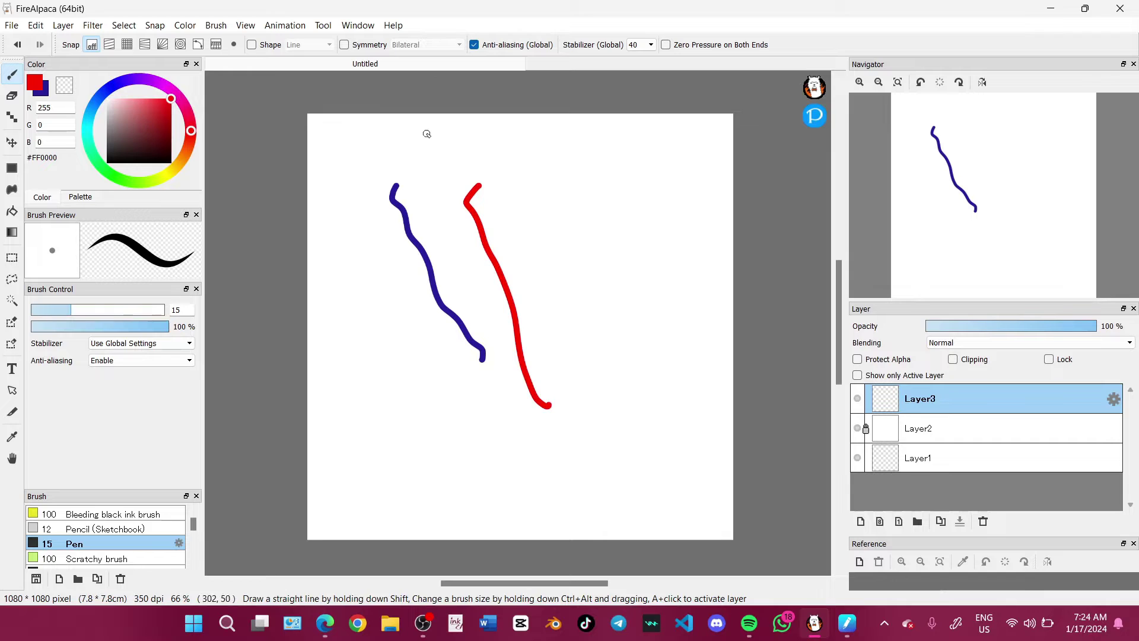
key("x")
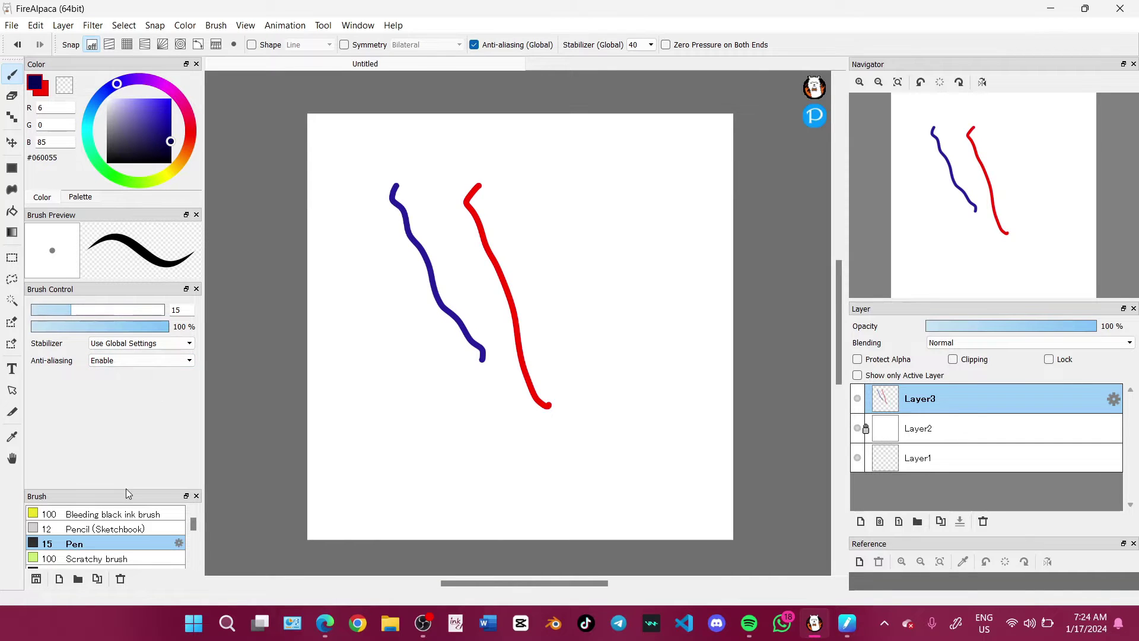
left_click_drag(128, 491, 154, 360)
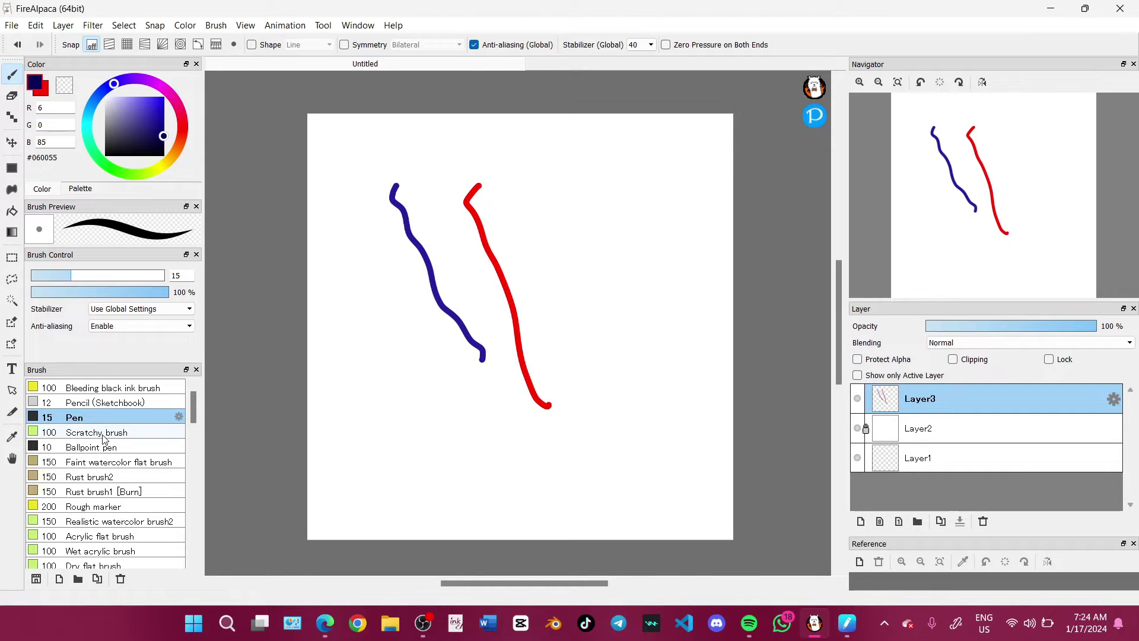
Try the Pencil, Bleeding black ink and Ballpoint pen brushes, then return to Pen
left_click(110, 404)
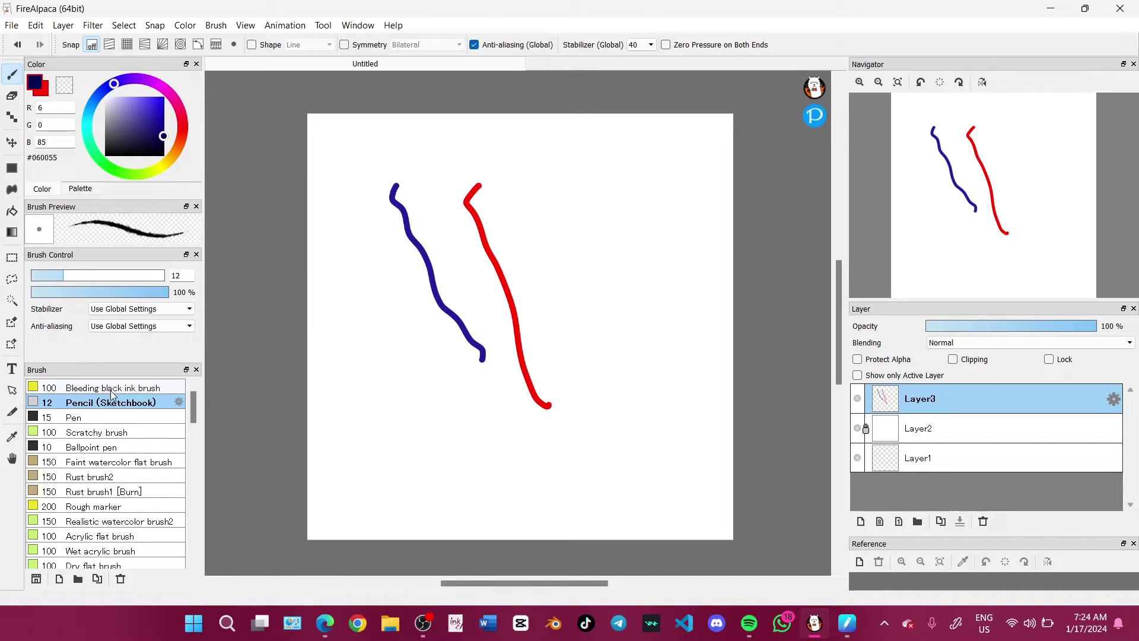
left_click(113, 389)
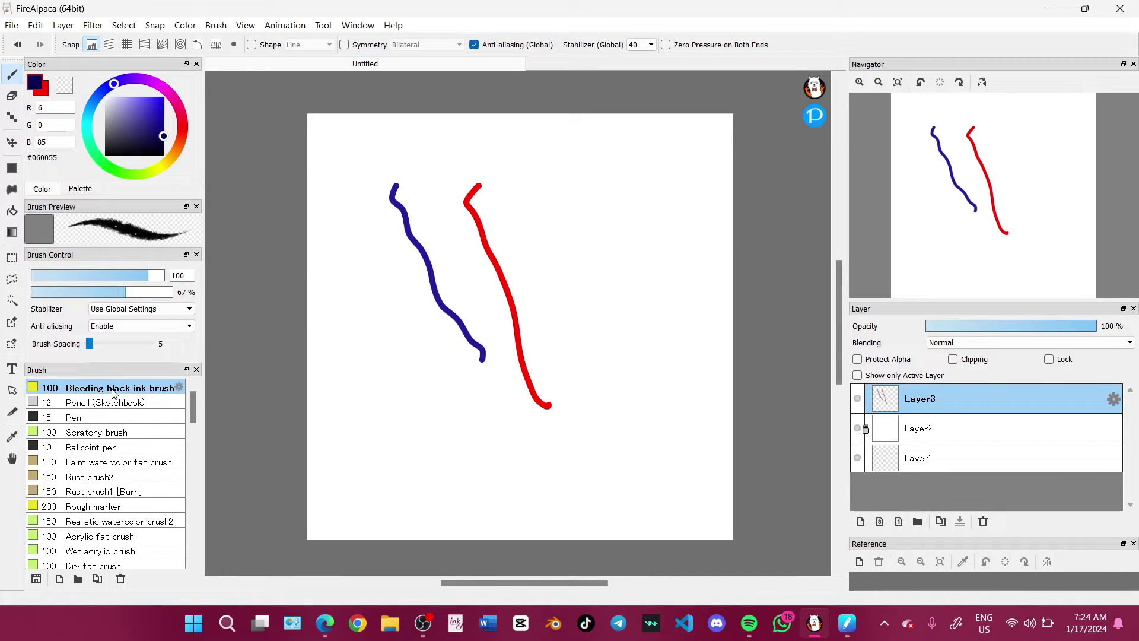
left_click(130, 452)
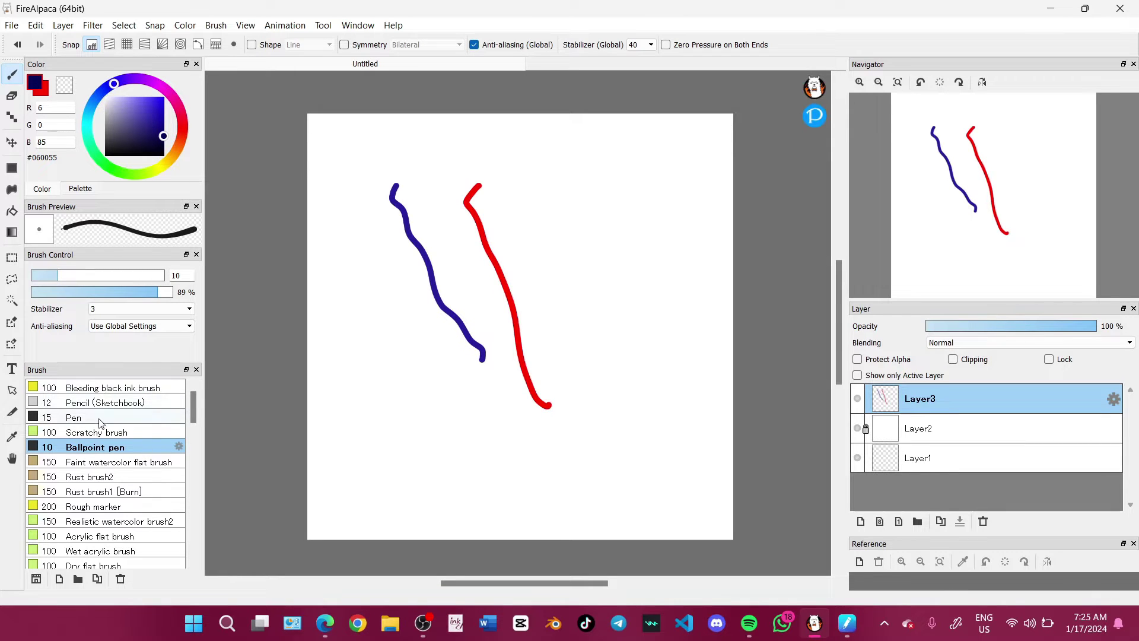
left_click(119, 416)
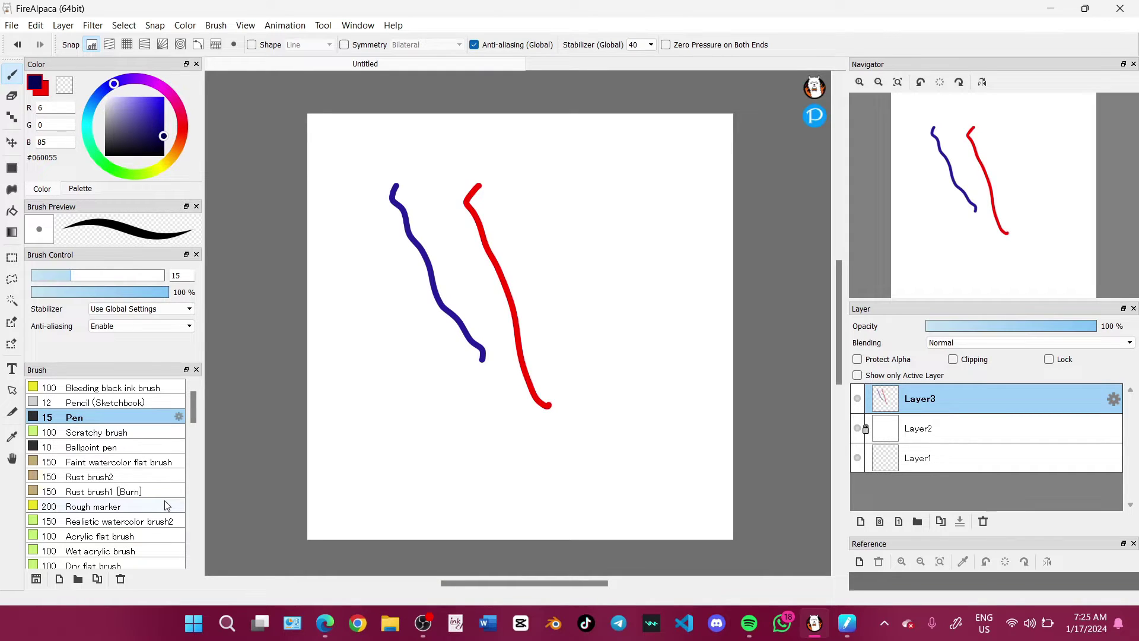
Draw several dark navy wavy Pen strokes right of the red line
mouse_move(617, 267)
left_mouse_down()
mouse_move(661, 274)
mouse_move(671, 305)
left_mouse_up()
mouse_move(549, 190)
left_mouse_down()
mouse_move(585, 197)
mouse_move(619, 337)
mouse_move(704, 450)
left_mouse_up()
mouse_move(494, 131)
left_mouse_down()
mouse_move(547, 188)
mouse_move(694, 509)
left_mouse_up()
left_click_drag(556, 152, 642, 179)
left_click_drag(340, 173, 594, 529)
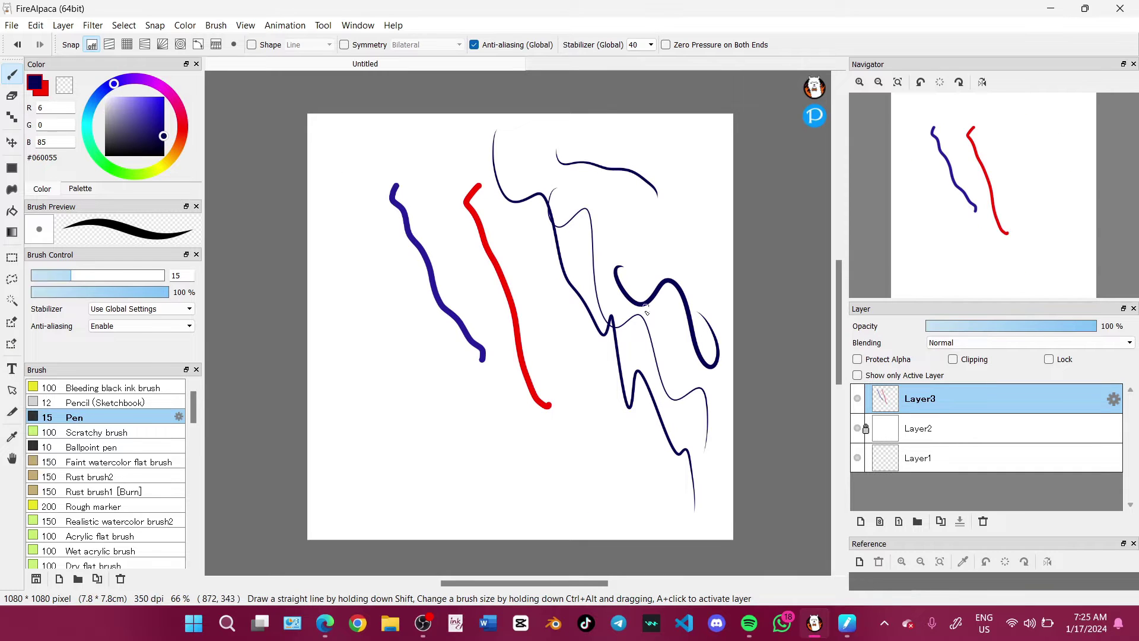
Draw two thin wavy strokes with the Pencil (Sketchbook) brush lower down
left_click(111, 402)
mouse_move(366, 368)
left_mouse_down()
mouse_move(424, 380)
mouse_move(579, 486)
left_mouse_up()
mouse_move(367, 439)
left_mouse_down()
mouse_move(475, 474)
mouse_move(507, 507)
left_mouse_up()
Zoom in and draw a patch of parallel pencil hatching with two faint cross strokes
scroll(522, 540, "down", 1)
scroll(516, 539, "up", 5)
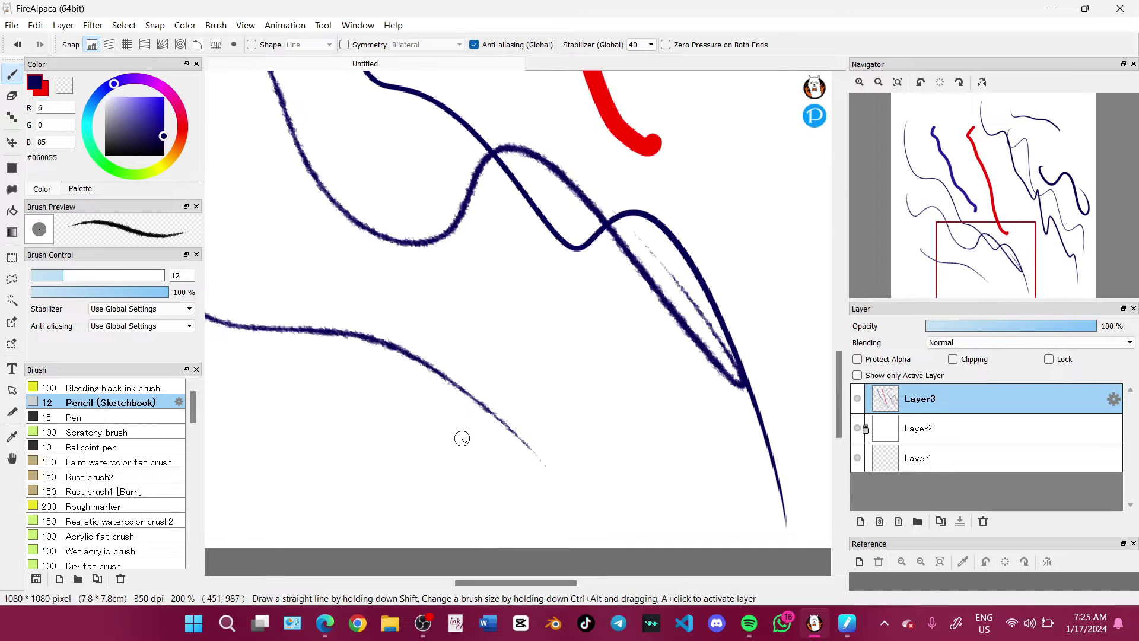
scroll(461, 436, "up", 3)
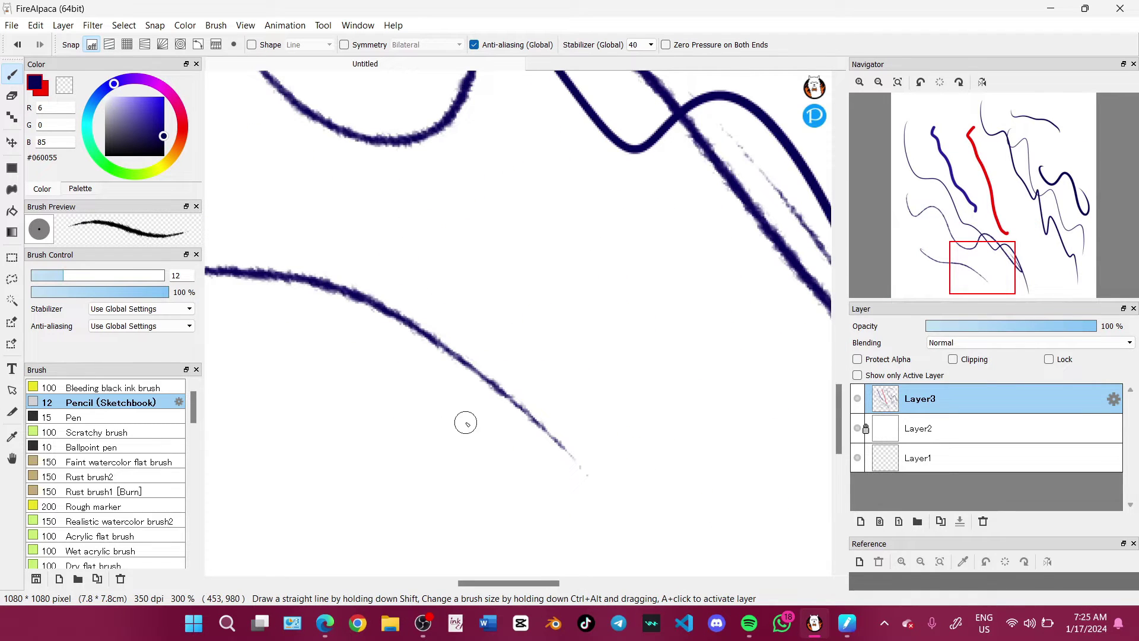
left_click_drag(417, 219, 748, 399)
mouse_move(451, 173)
left_mouse_down()
mouse_move(610, 234)
mouse_move(701, 307)
left_mouse_up()
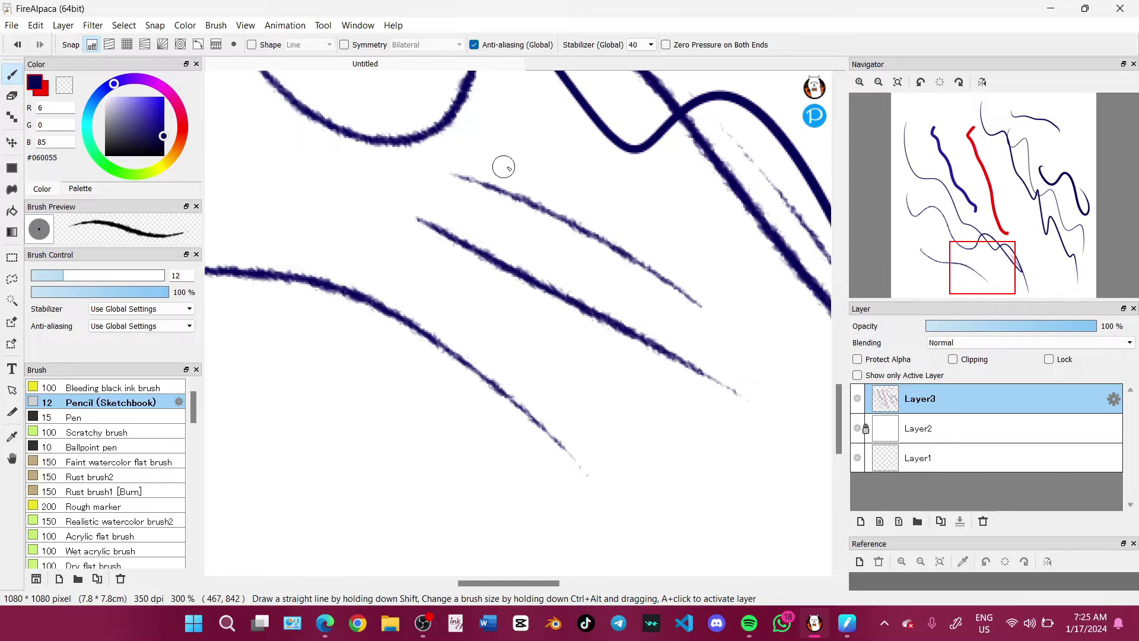
left_click_drag(494, 172, 688, 262)
left_click_drag(519, 222, 702, 308)
mouse_move(330, 225)
left_mouse_down()
mouse_move(447, 262)
mouse_move(682, 409)
left_mouse_up()
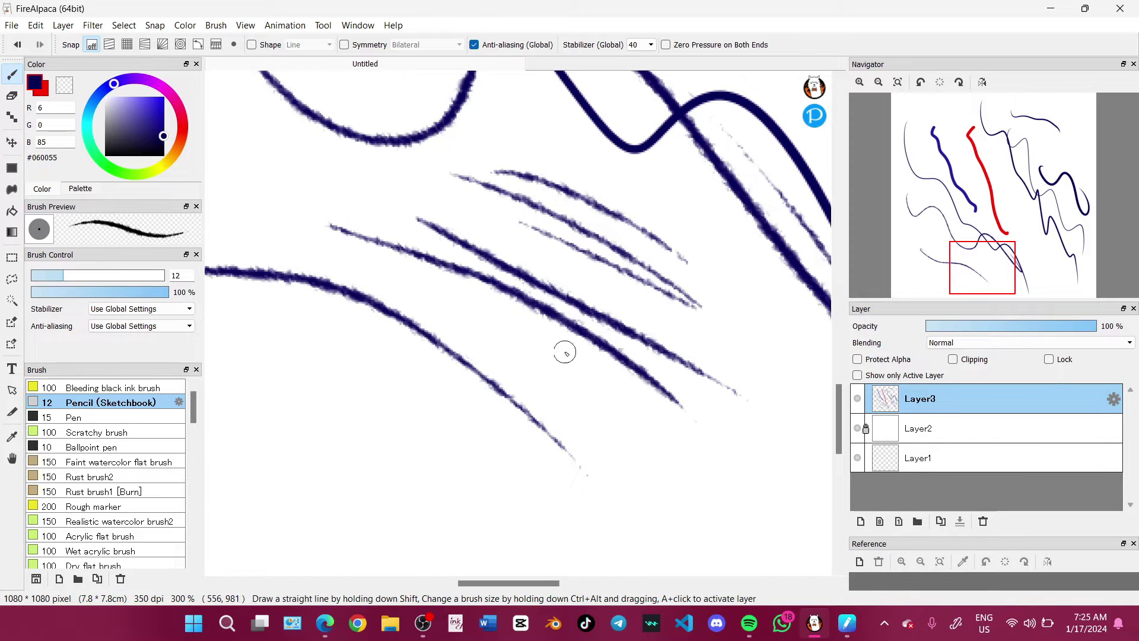
left_click_drag(466, 318, 670, 406)
mouse_move(486, 338)
left_mouse_down()
mouse_move(655, 435)
mouse_move(717, 445)
left_mouse_up()
left_click_drag(523, 364, 701, 431)
mouse_move(484, 313)
left_mouse_down()
mouse_move(693, 381)
mouse_move(745, 354)
left_mouse_up()
left_click_drag(570, 276, 823, 329)
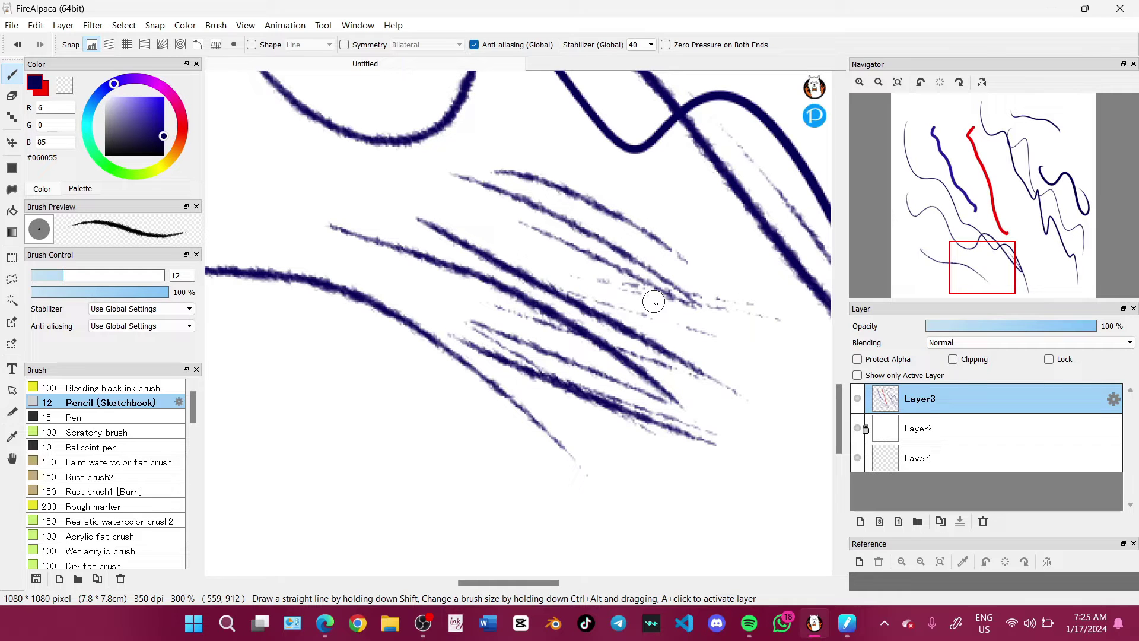
left_click(36, 580)
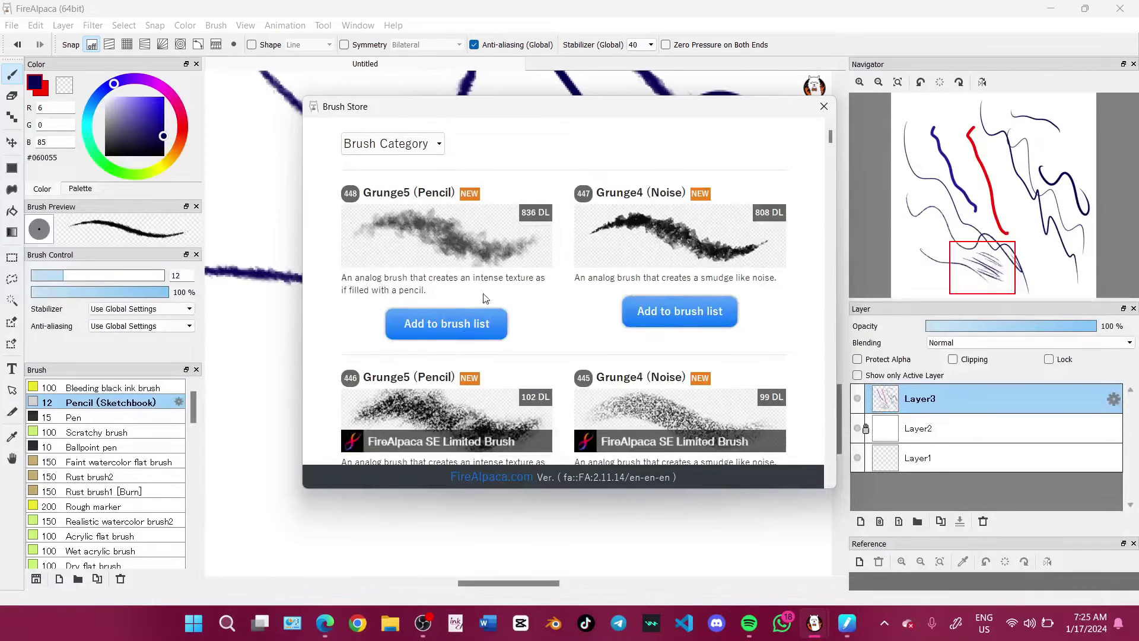
scroll(706, 321, "down", 4)
scroll(706, 320, "down", 5)
scroll(706, 320, "up", 4)
scroll(705, 320, "up", 5)
left_click(823, 106)
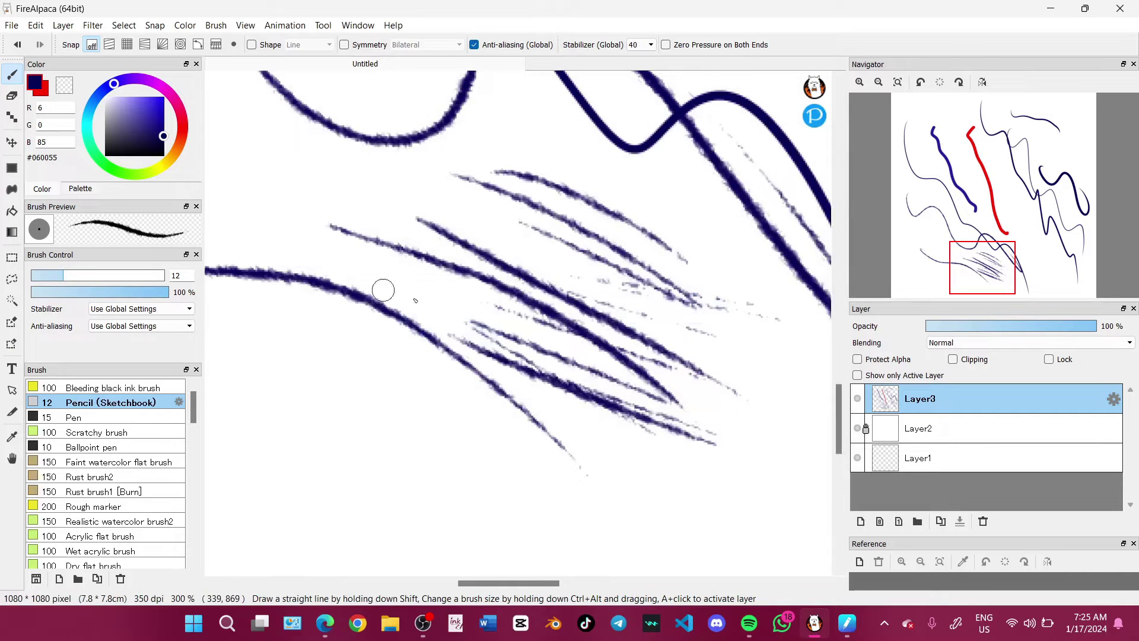
scroll(383, 290, "down", 5)
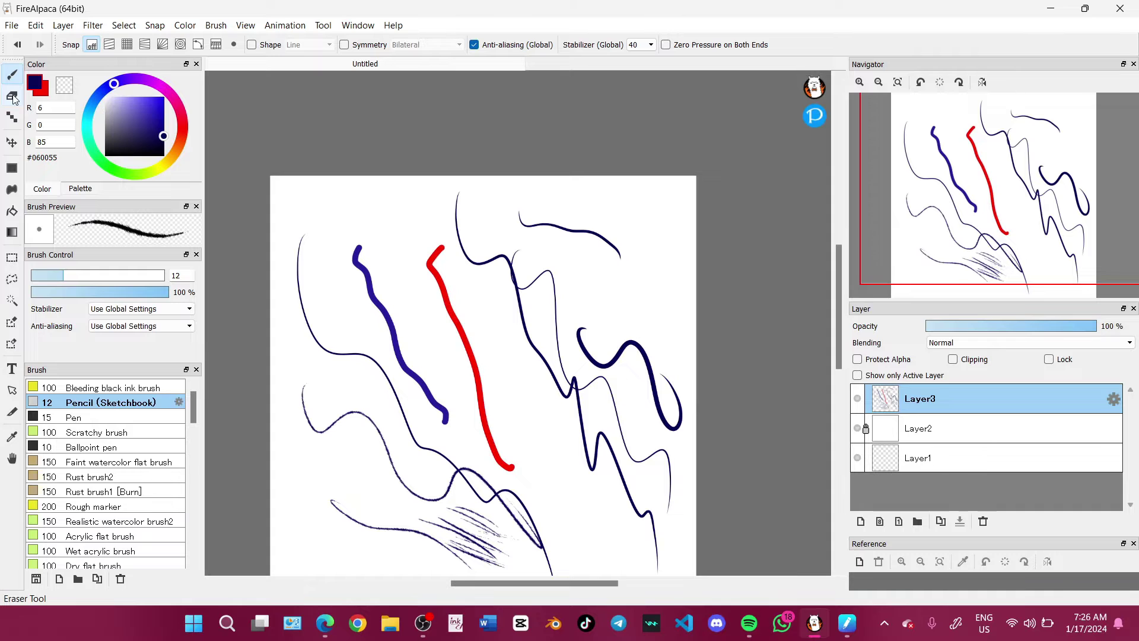
Lasso the curved navy stroke near the top, shift it slightly, commit and deselect
left_click(12, 97)
left_click(11, 114)
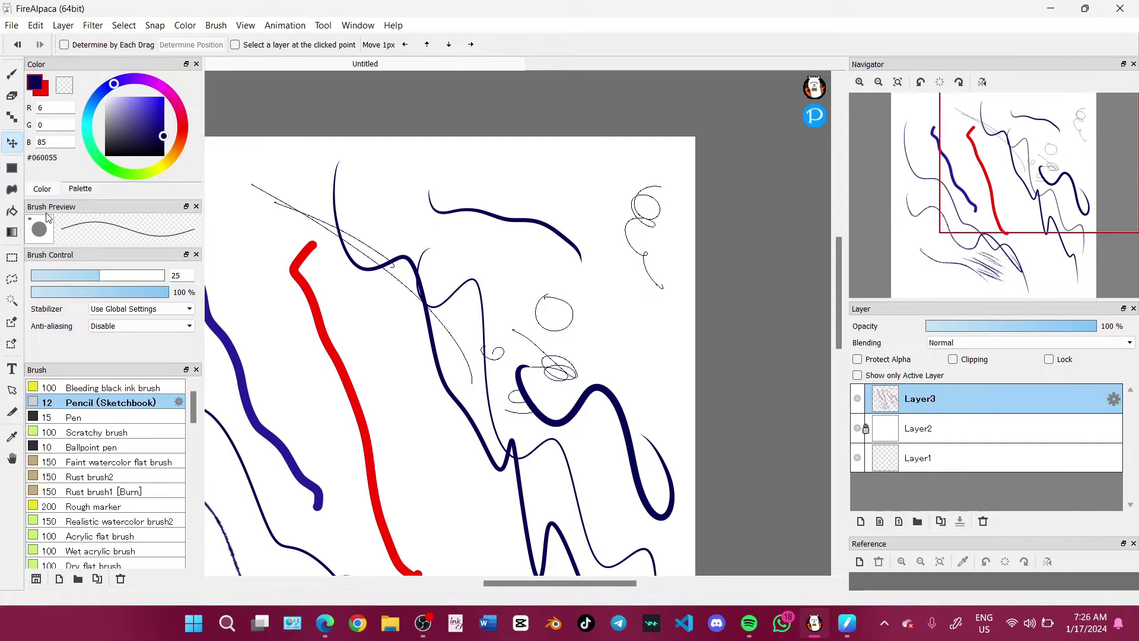
key("l")
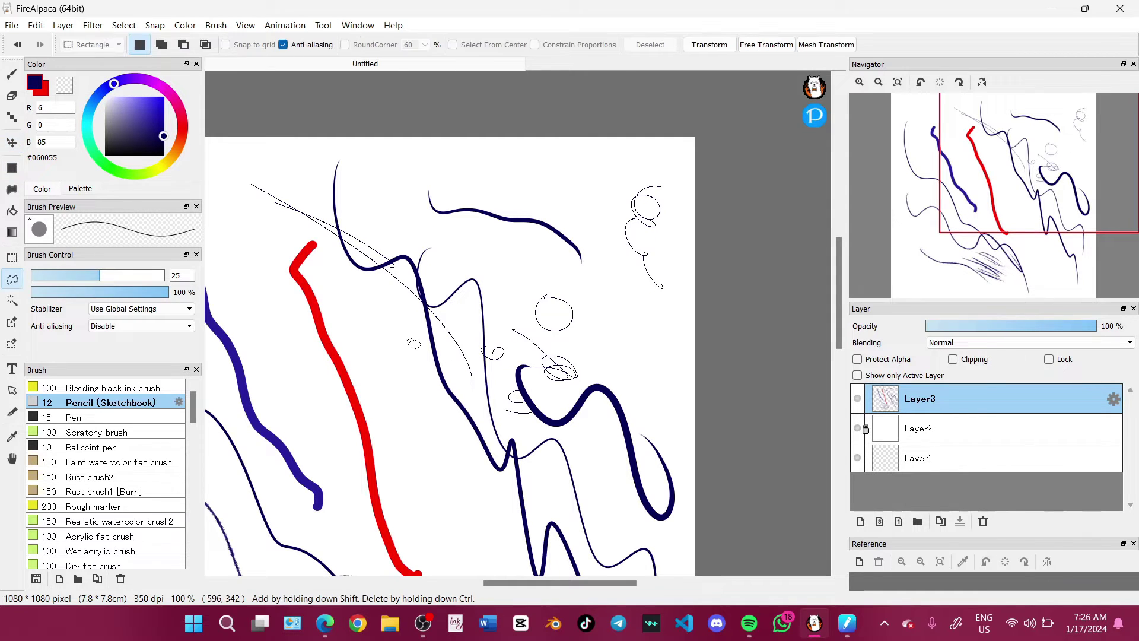
mouse_move(424, 189)
left_mouse_down()
mouse_move(430, 222)
mouse_move(619, 276)
left_mouse_up()
left_click_drag(535, 213, 422, 181)
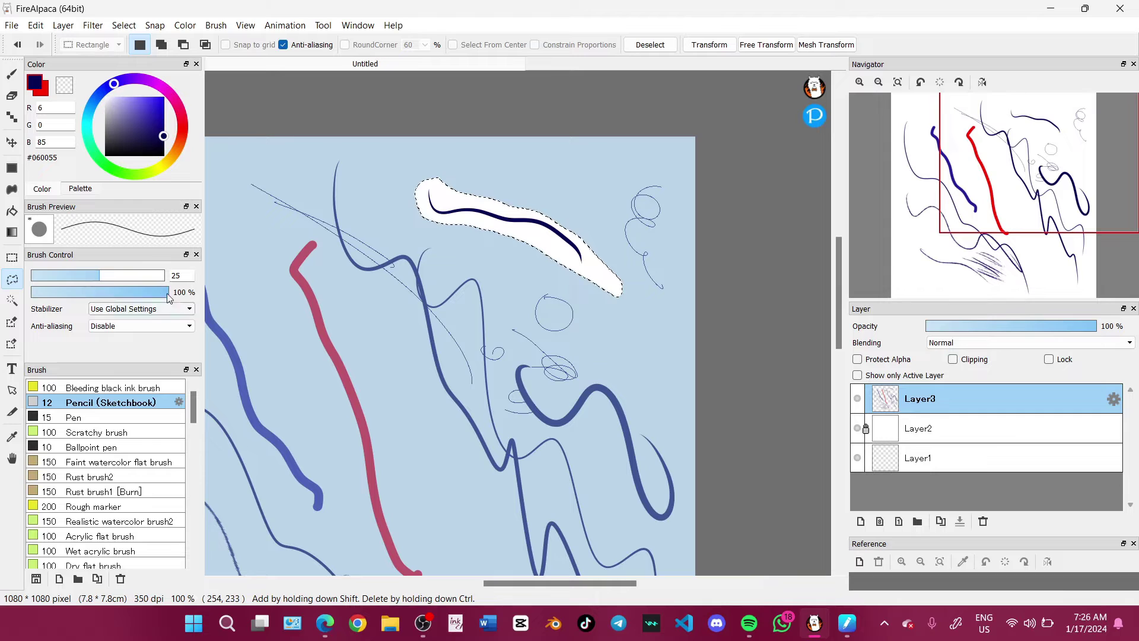
left_click(14, 147)
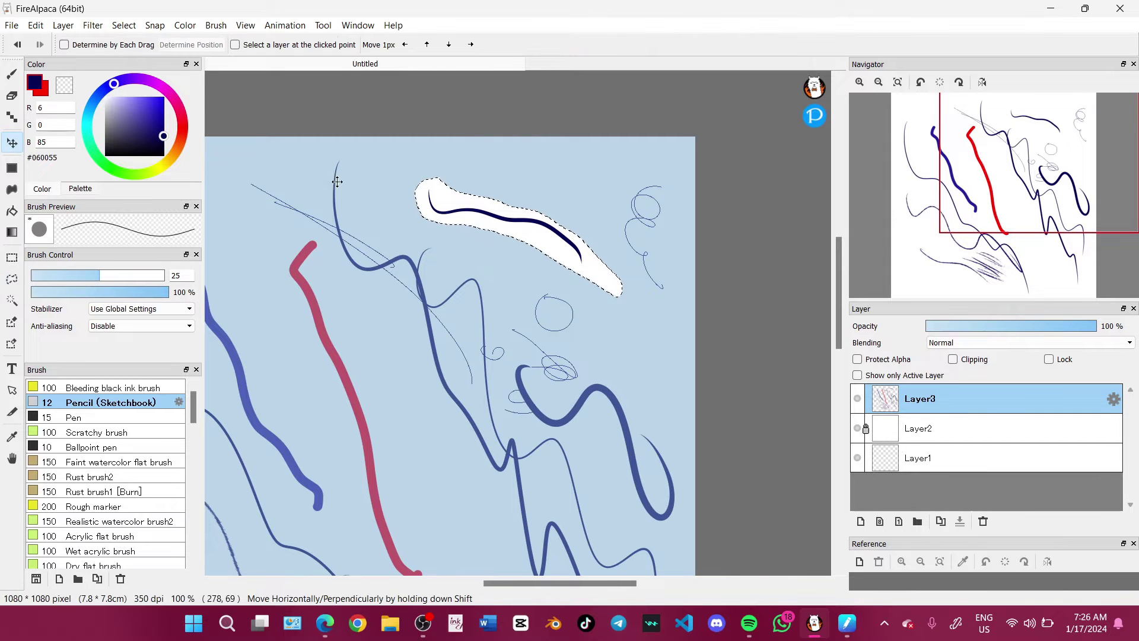
mouse_move(476, 198)
left_mouse_down()
mouse_move(465, 234)
mouse_move(469, 202)
mouse_move(447, 221)
mouse_move(432, 186)
mouse_move(471, 181)
left_mouse_up()
key("Return")
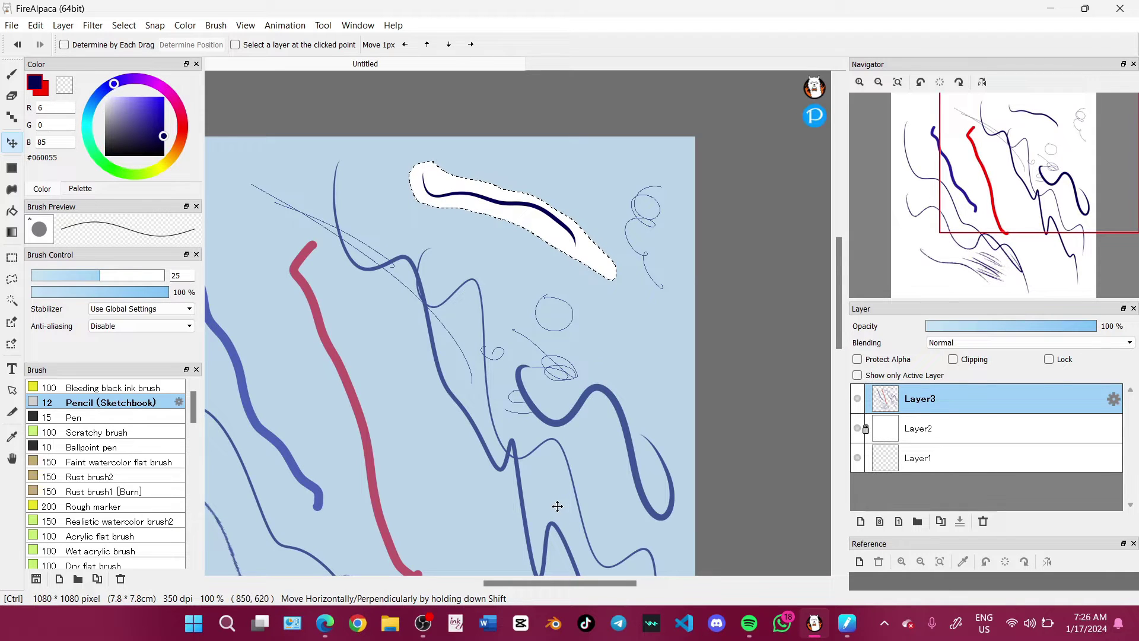
key("ctrl+d")
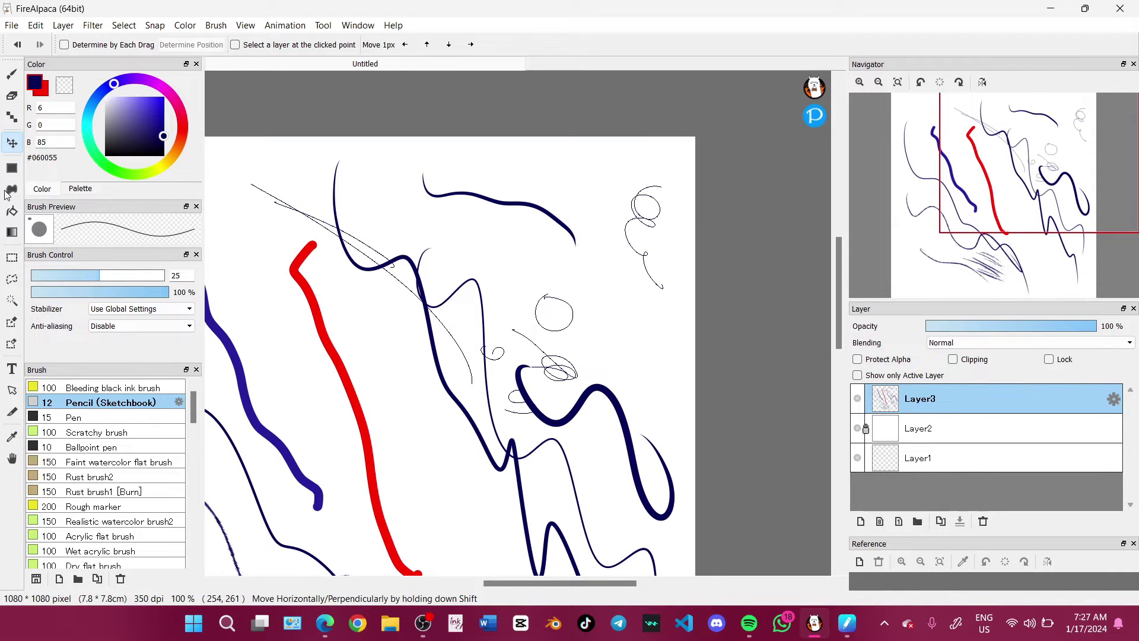
left_click(12, 168)
left_click_drag(389, 164, 633, 281)
left_click_drag(528, 330, 691, 408)
left_click_drag(378, 349, 655, 411)
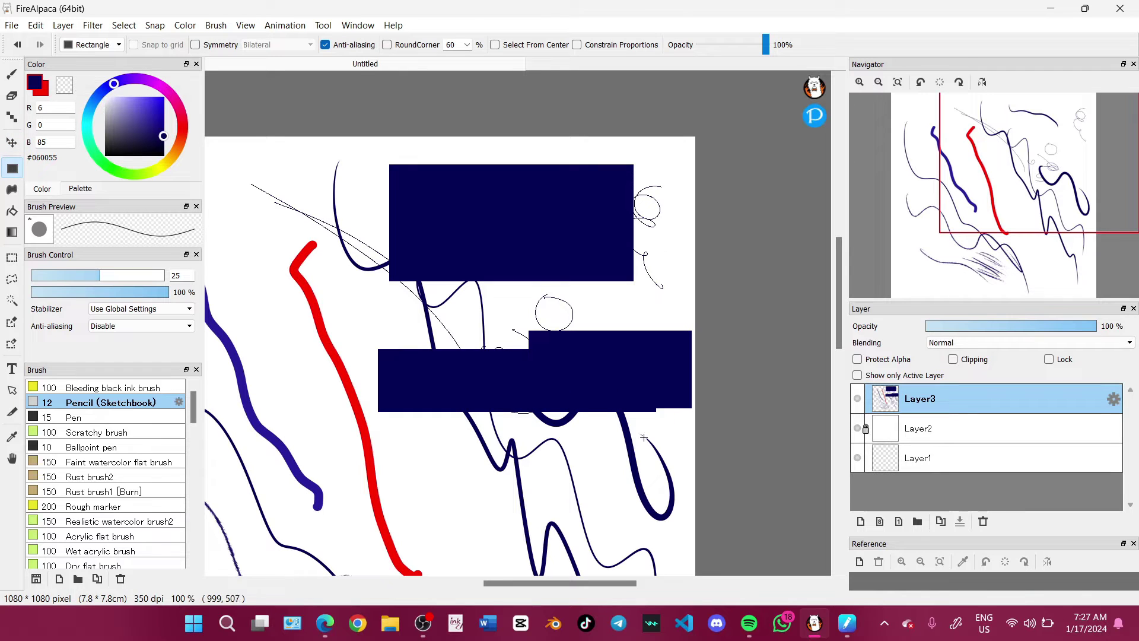
key("ctrl+z")
key("ctrl+z")
key("ctrl+z")
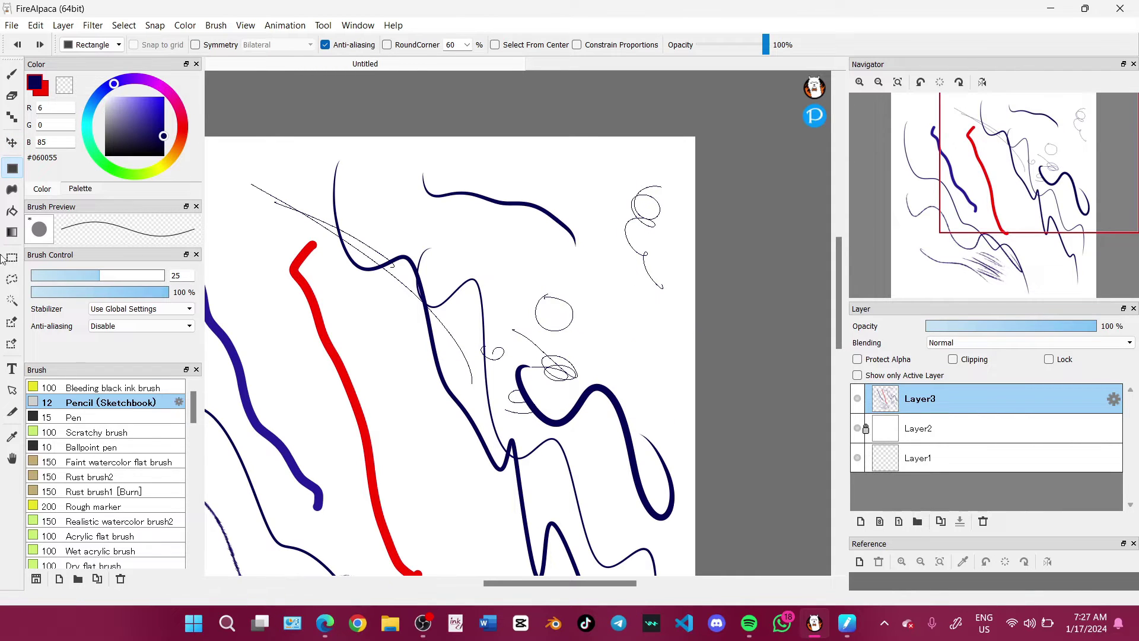
left_click(9, 189)
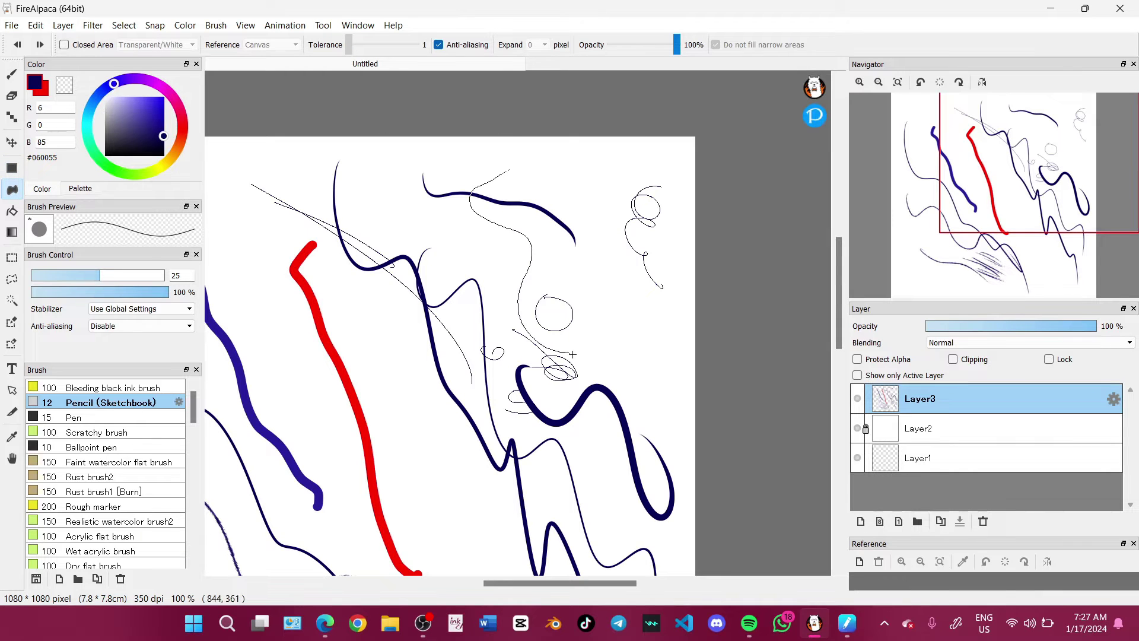
left_click_drag(527, 165, 484, 186)
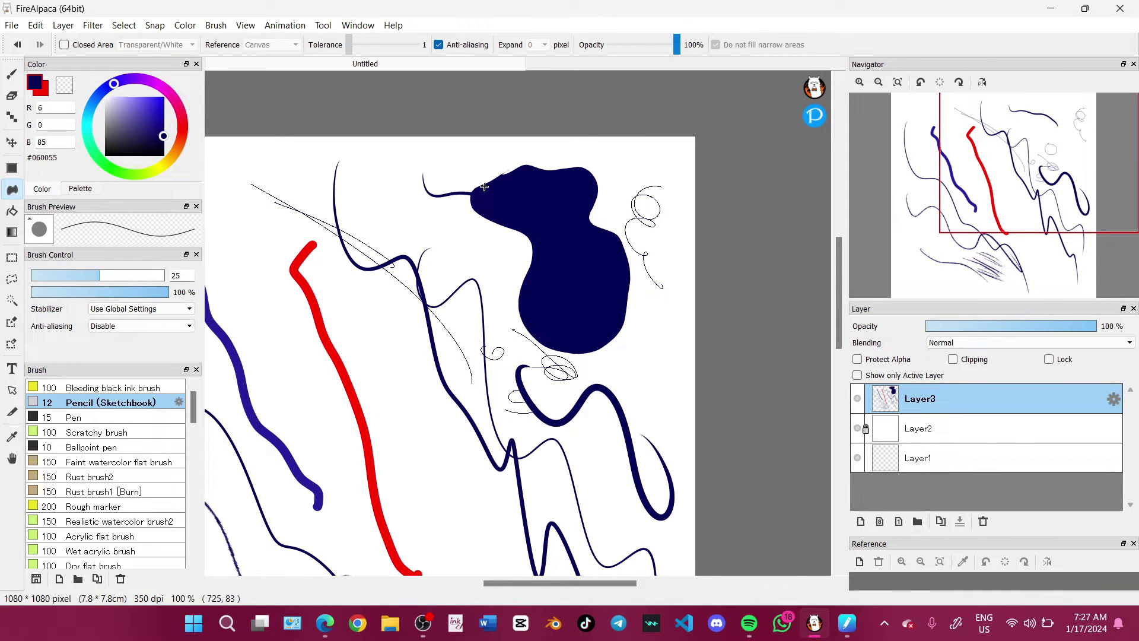
key("ctrl+z")
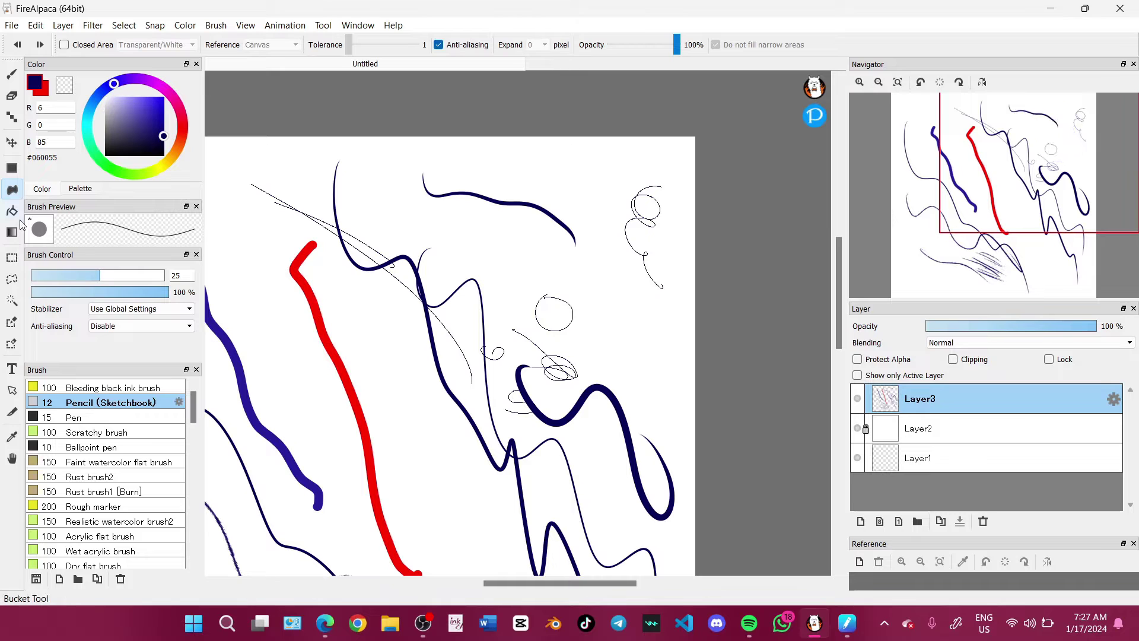
left_click(12, 214)
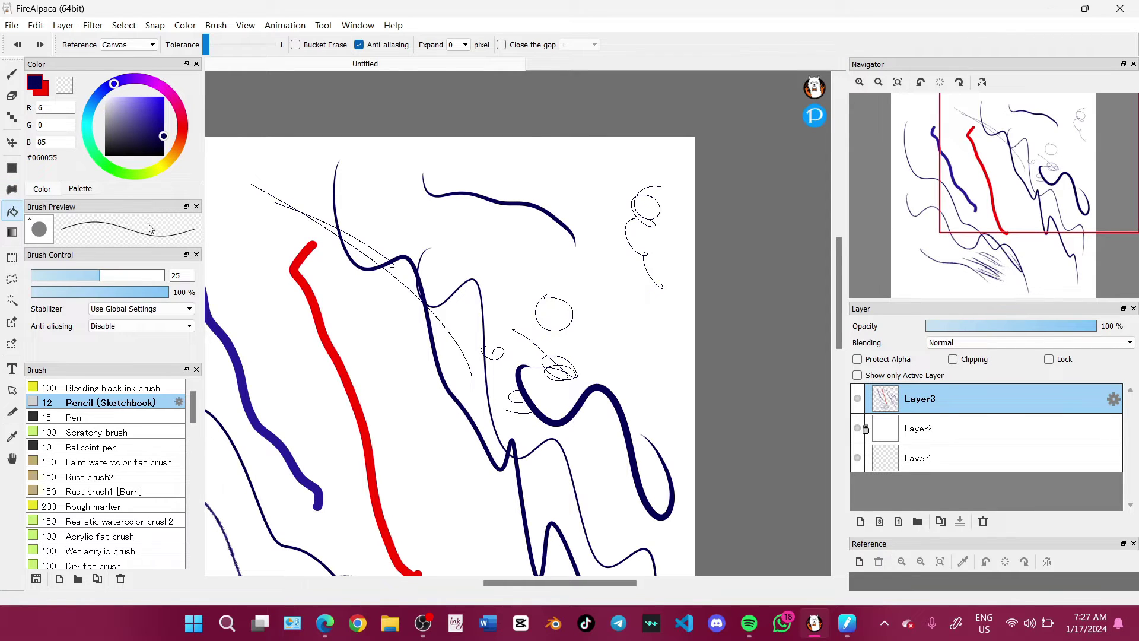
left_click(483, 350)
key("ctrl+z")
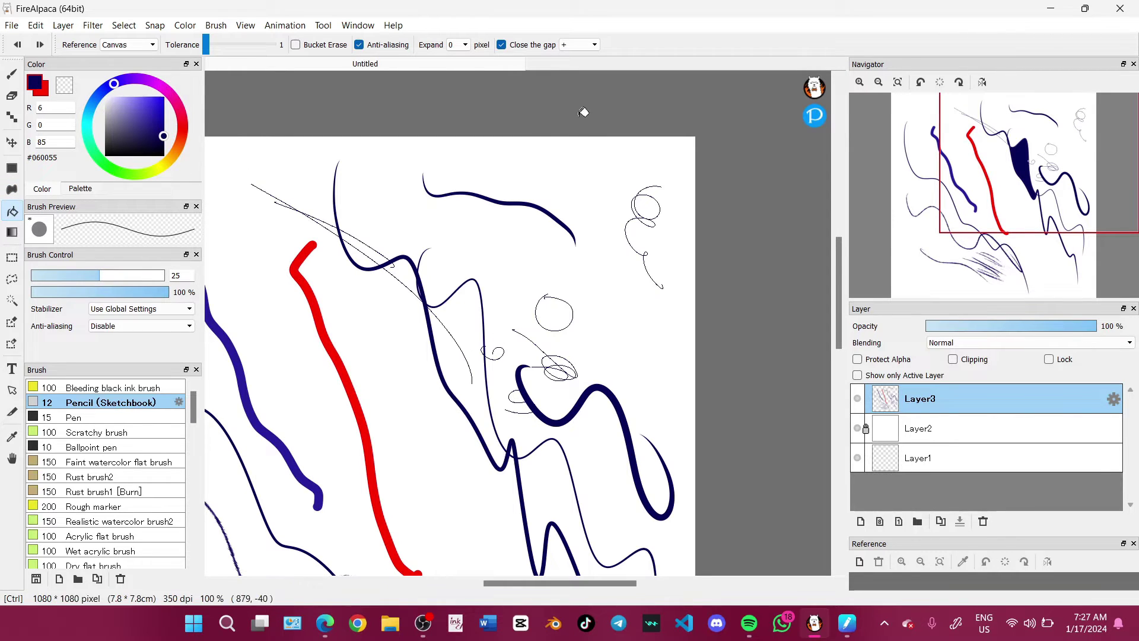
left_click(12, 231)
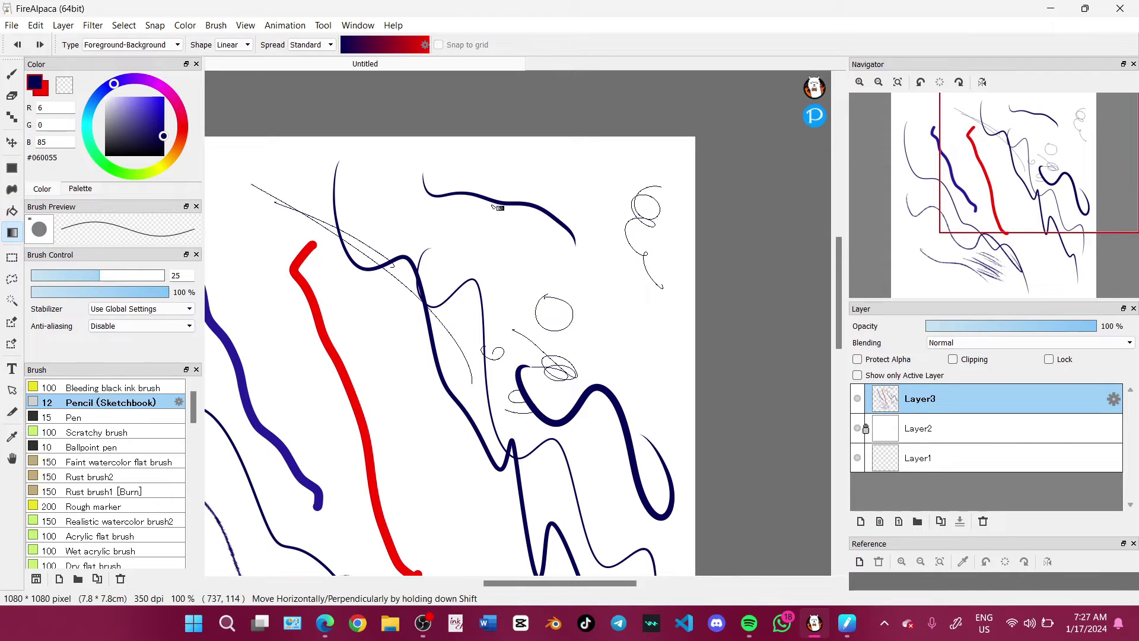
left_click_drag(481, 212, 605, 289)
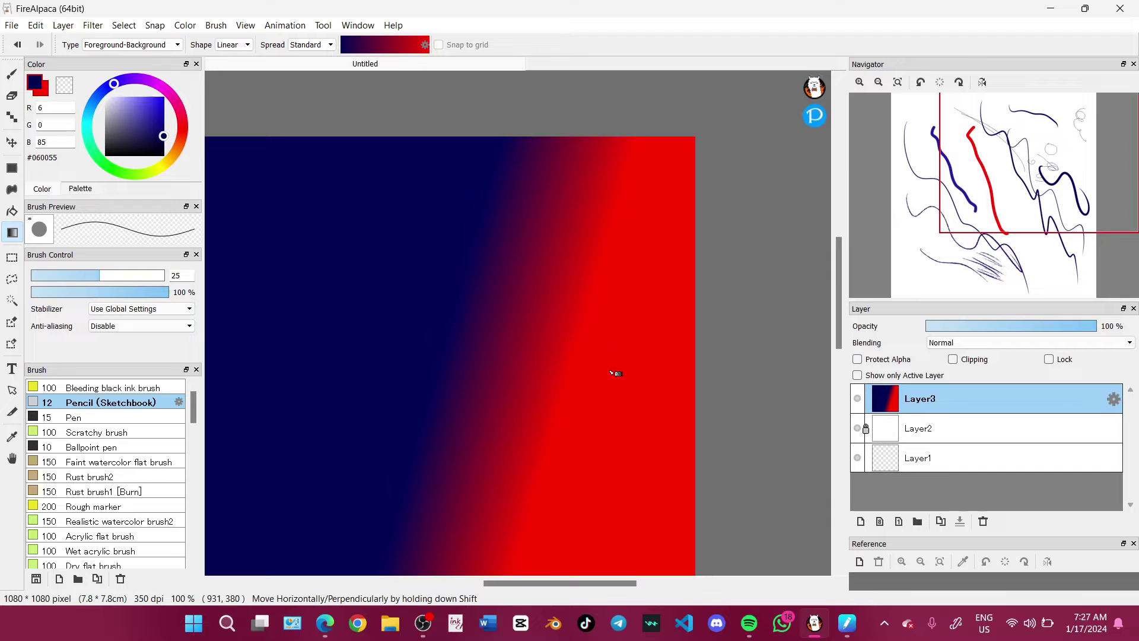
key("ctrl+z")
left_click_drag(584, 347, 549, 365)
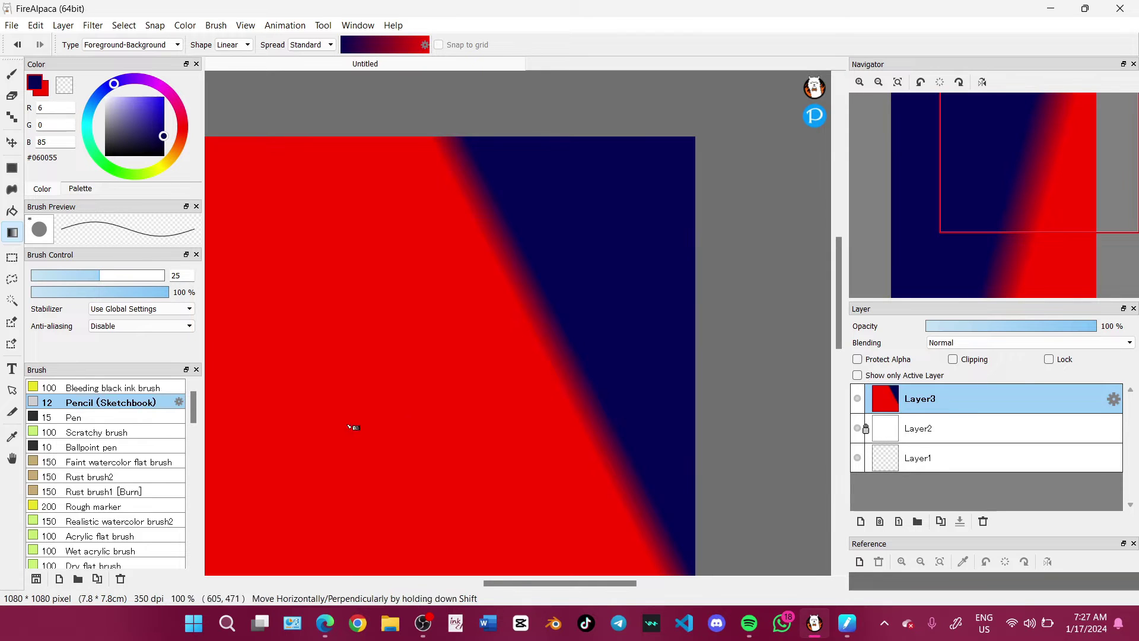
key("ctrl+z")
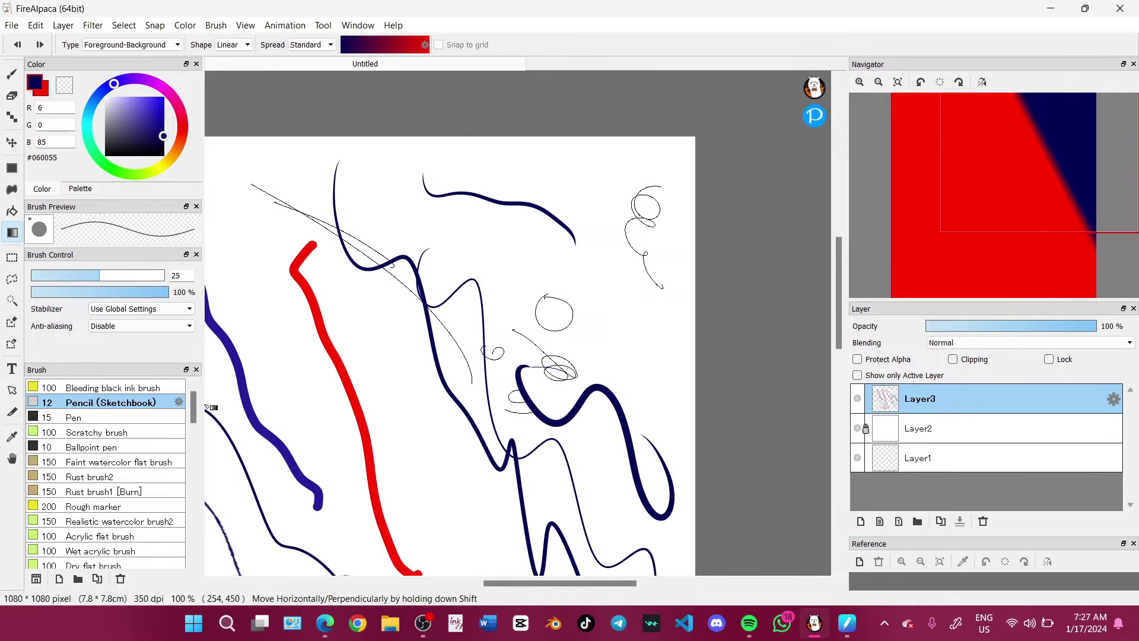
left_click(13, 260)
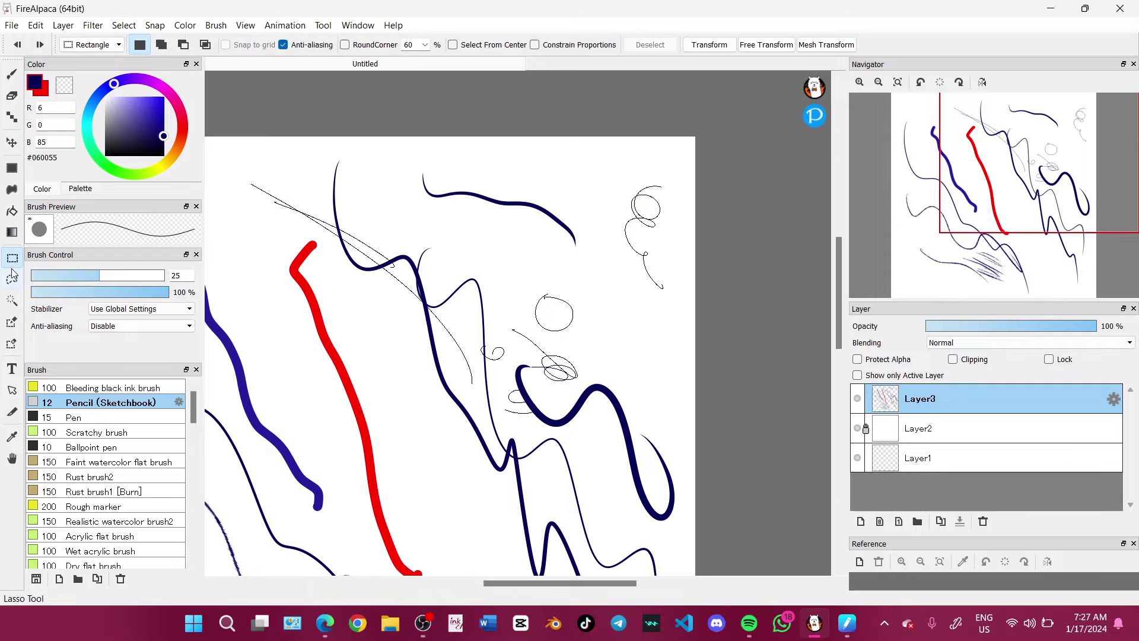
left_click_drag(465, 207, 624, 321)
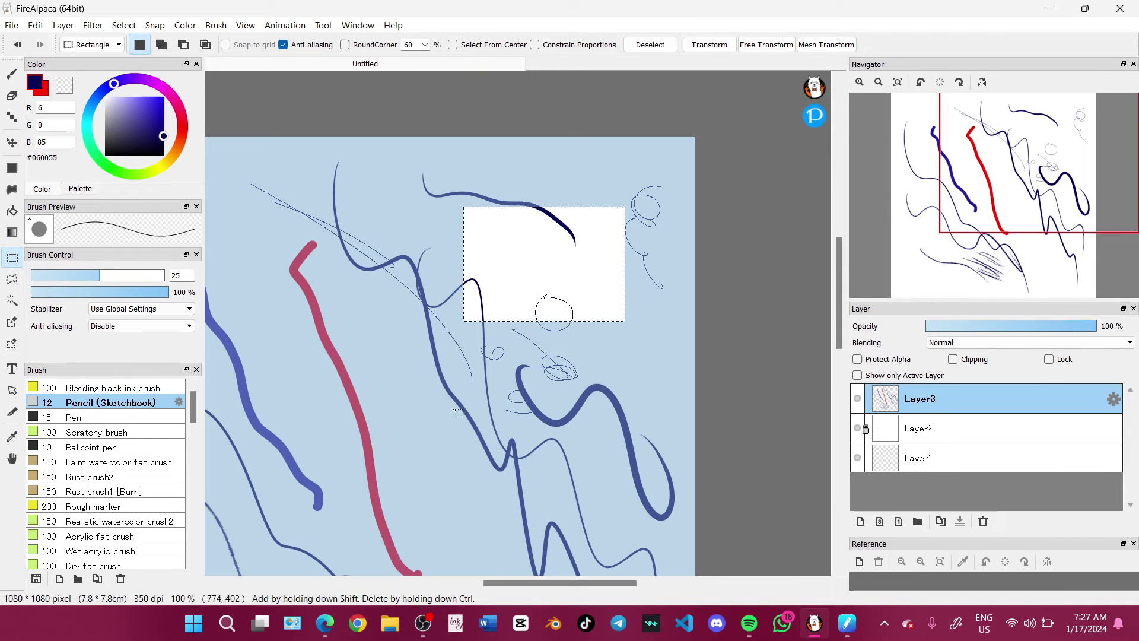
left_click(12, 279)
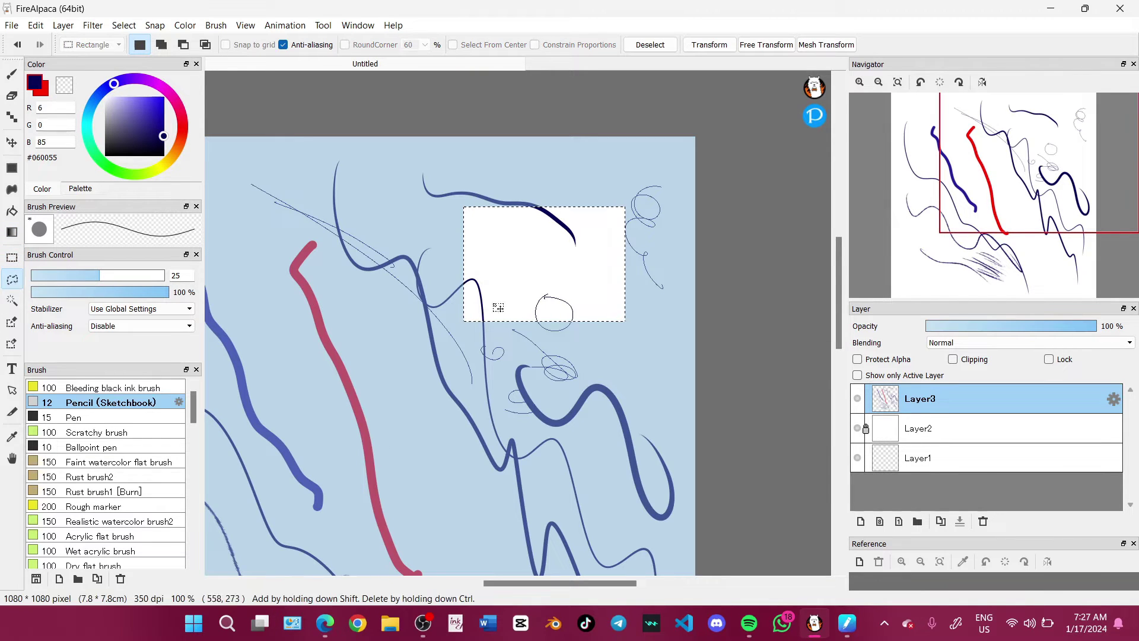
mouse_move(519, 197)
left_mouse_down()
mouse_move(501, 138)
mouse_move(473, 152)
left_mouse_up()
key("ctrl+z")
key("ctrl+d")
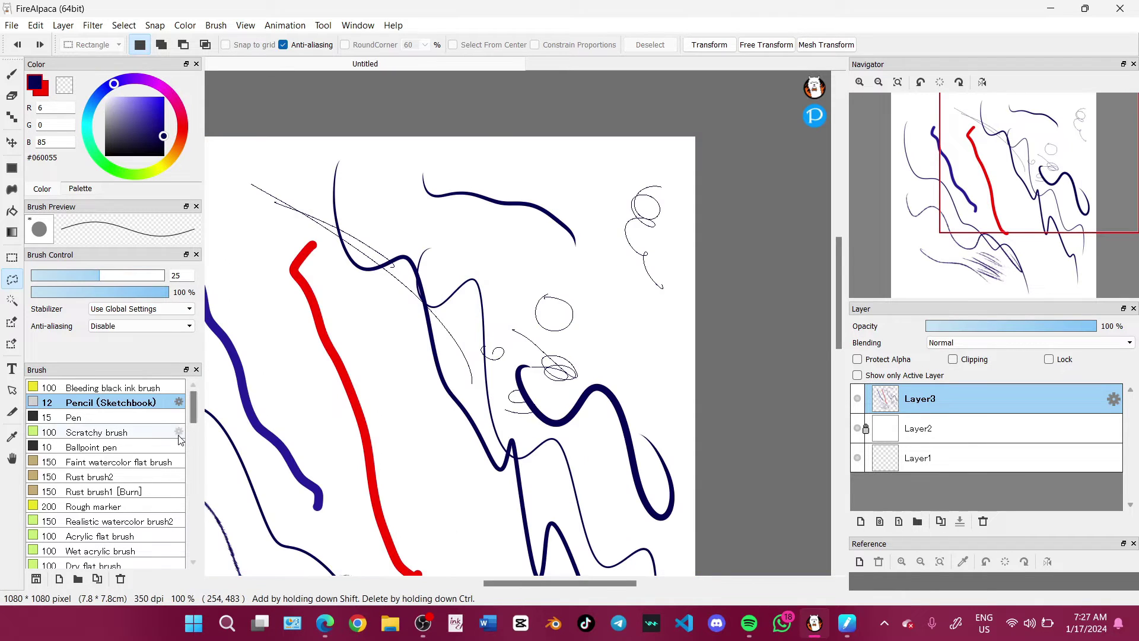
left_click(12, 300)
left_click(583, 257)
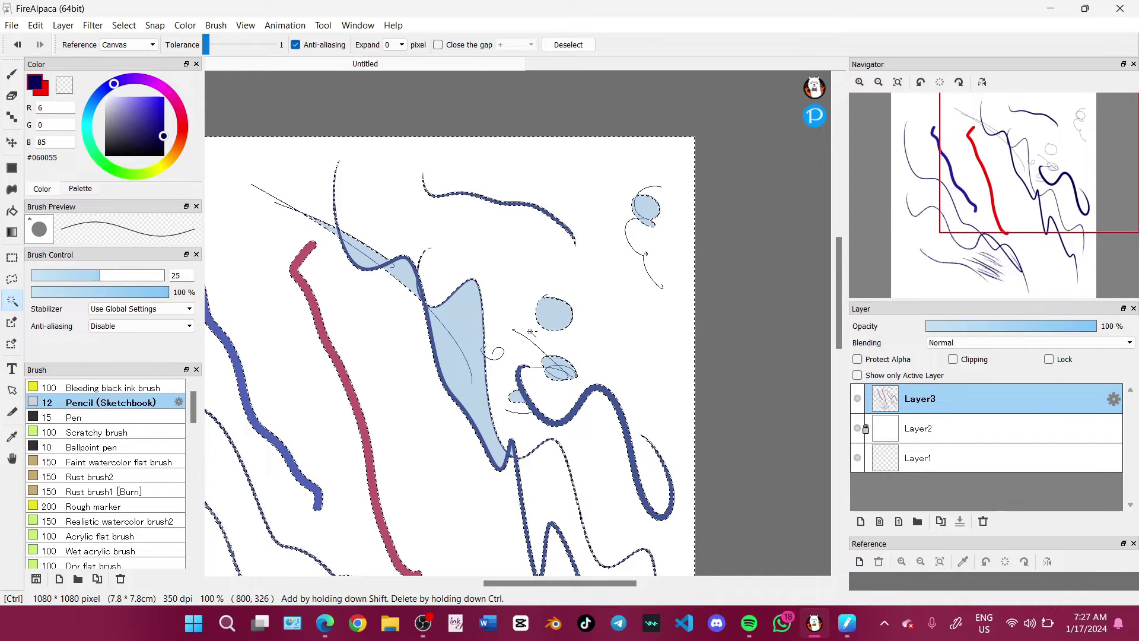
left_click(531, 336, "ctrl")
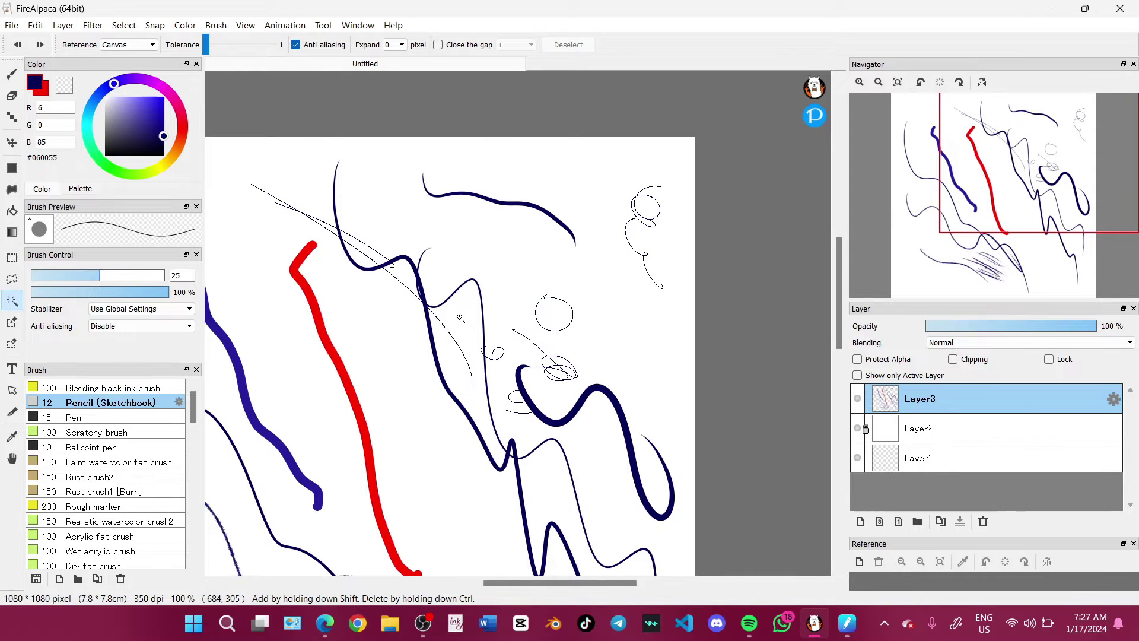
left_click(460, 319)
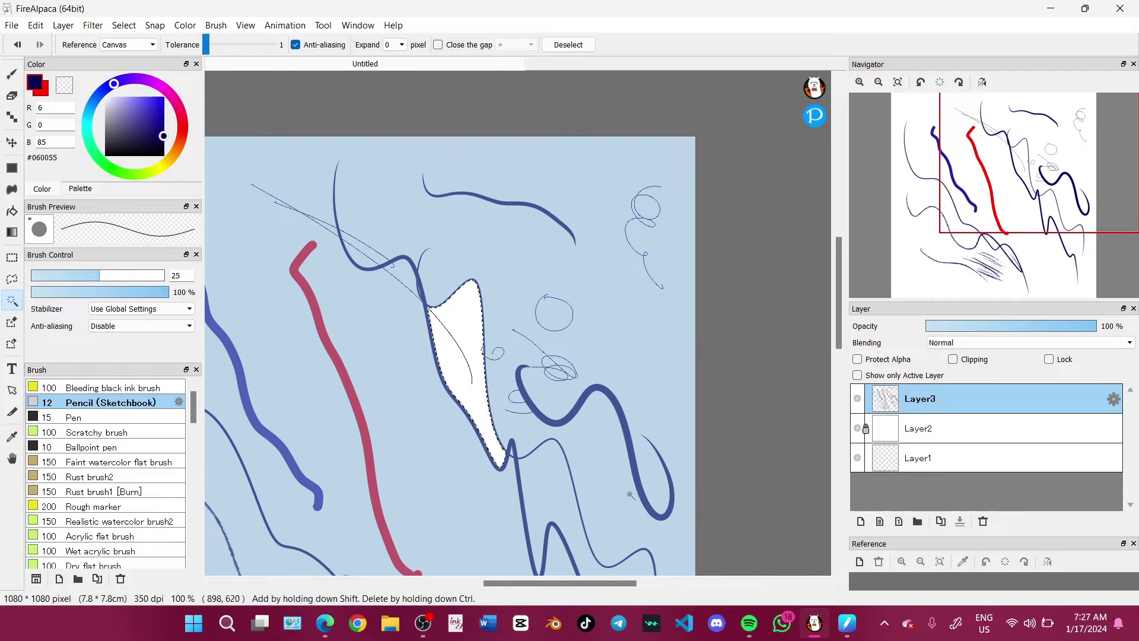
key("ctrl+d")
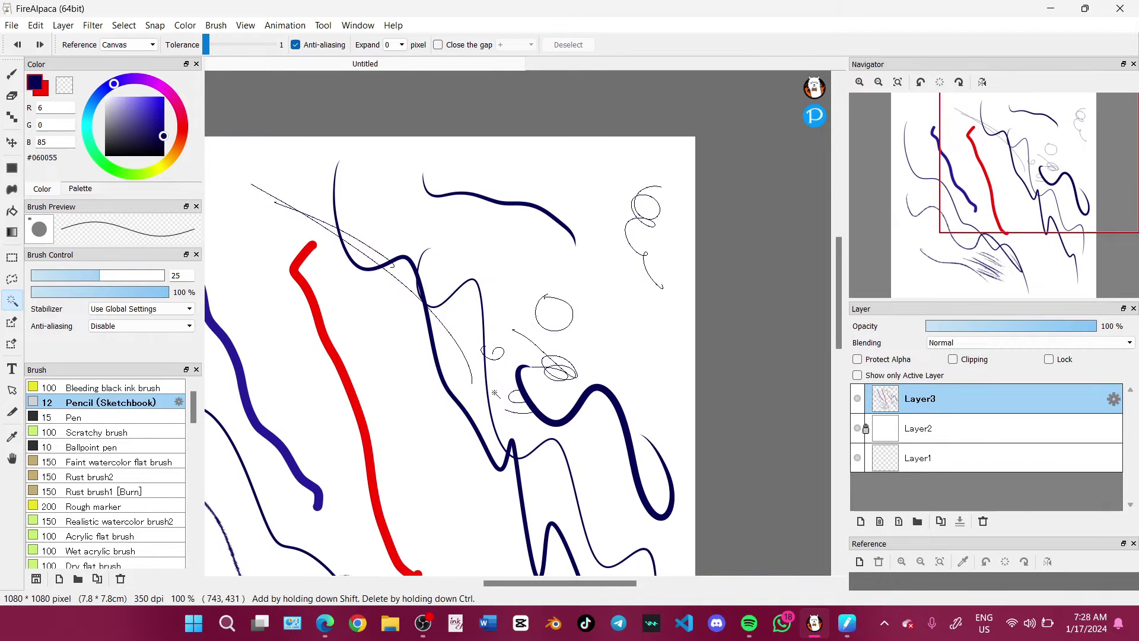
left_click(12, 322)
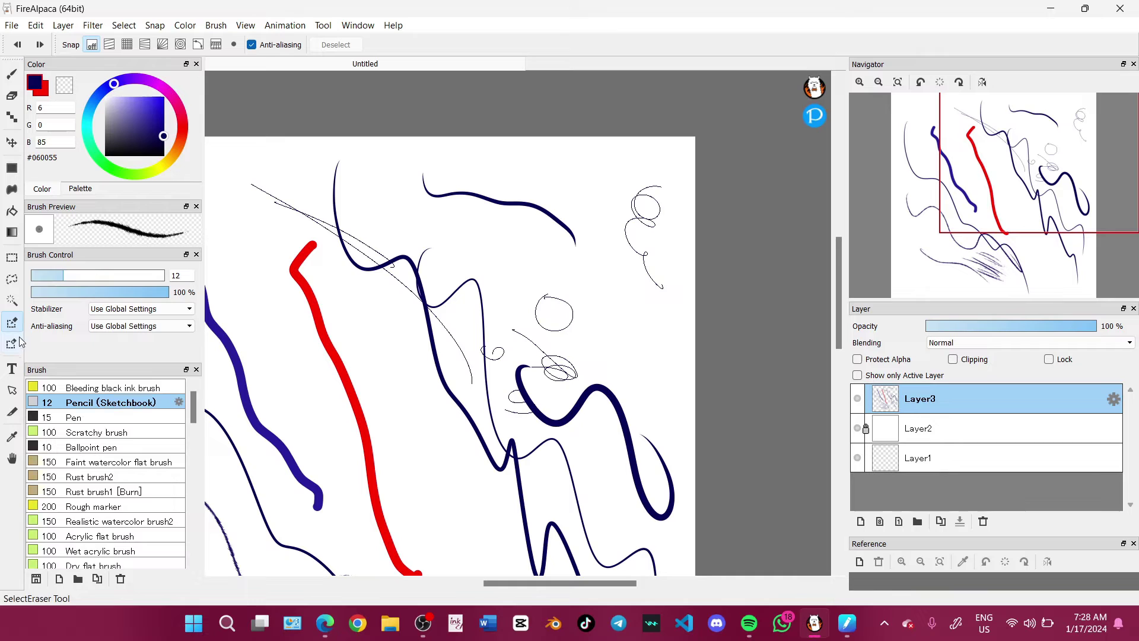
left_click(13, 339)
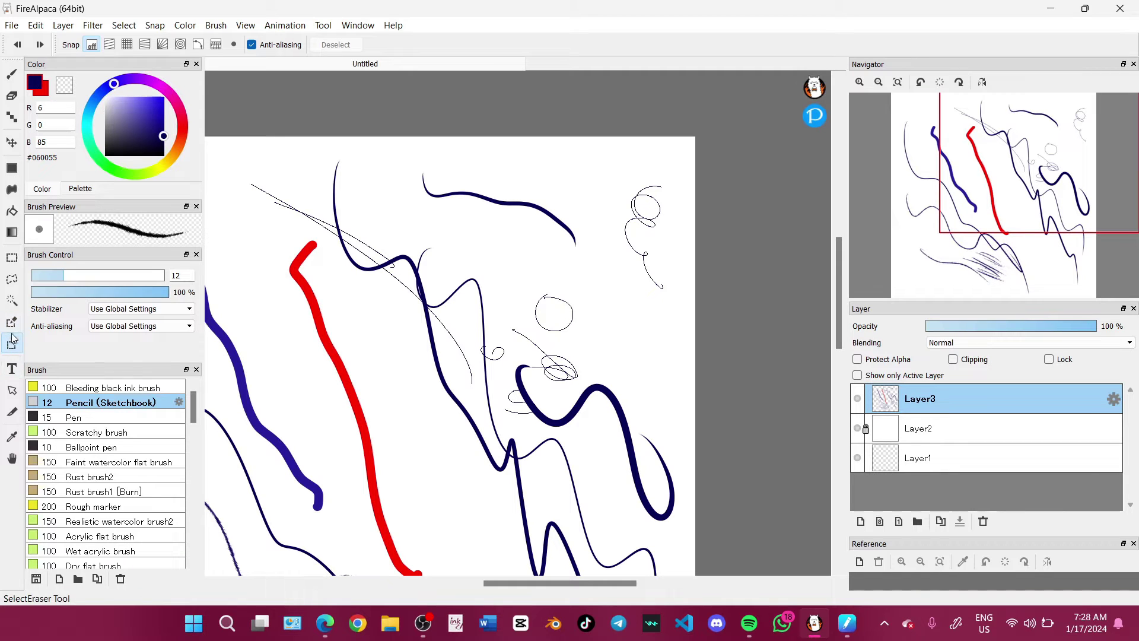
left_click(12, 342)
left_click(12, 369)
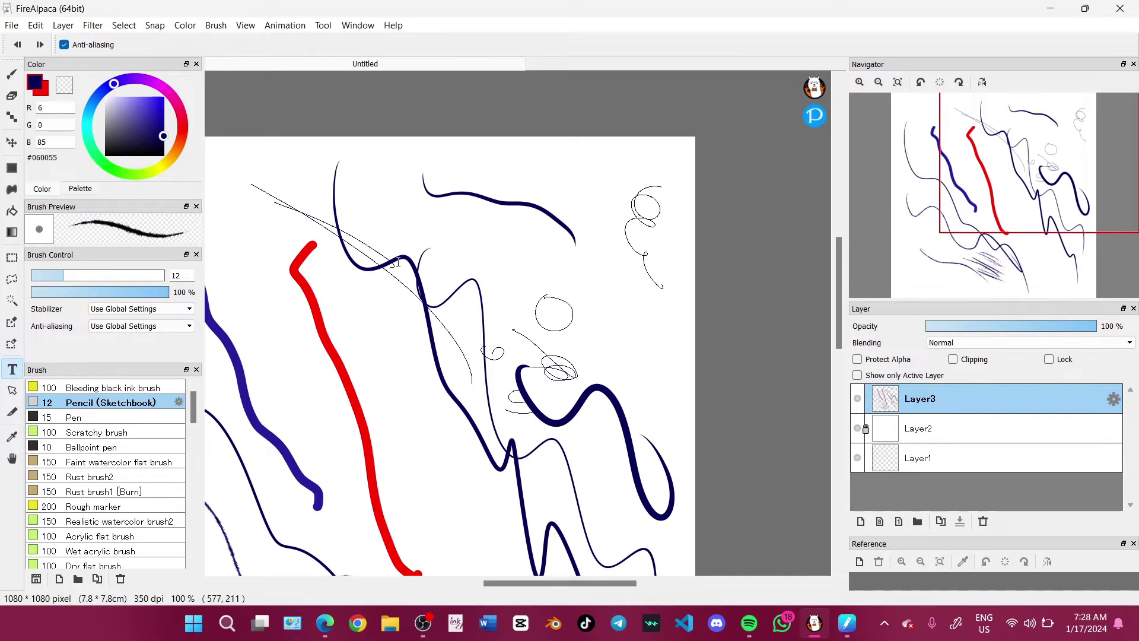
left_click(388, 221)
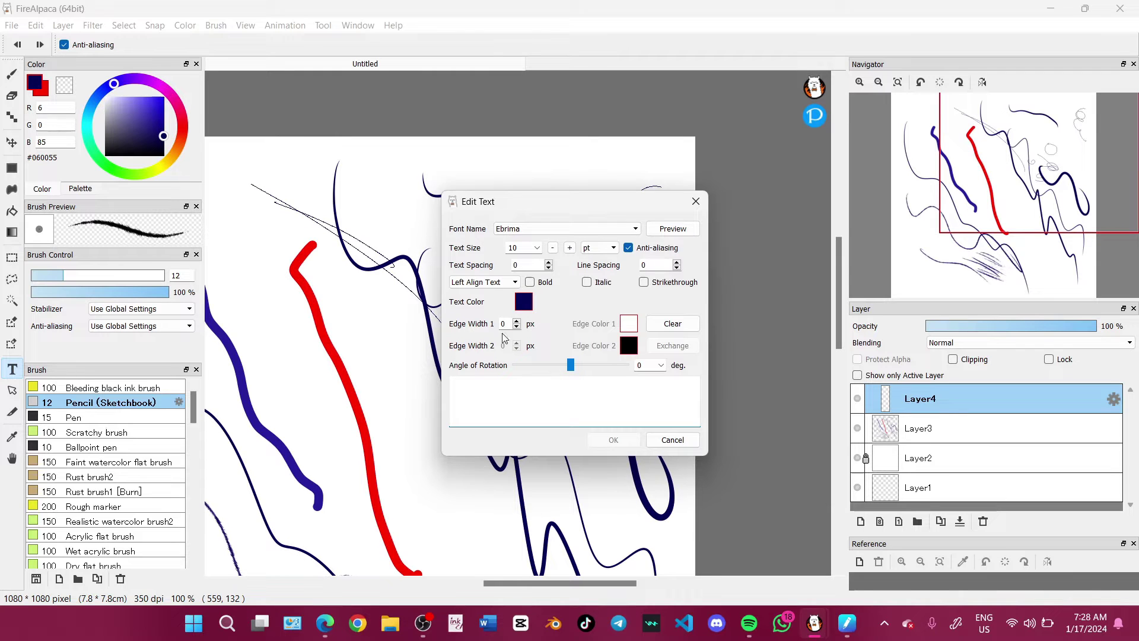
left_click(506, 231)
left_click(505, 232)
left_click(672, 439)
key("alt")
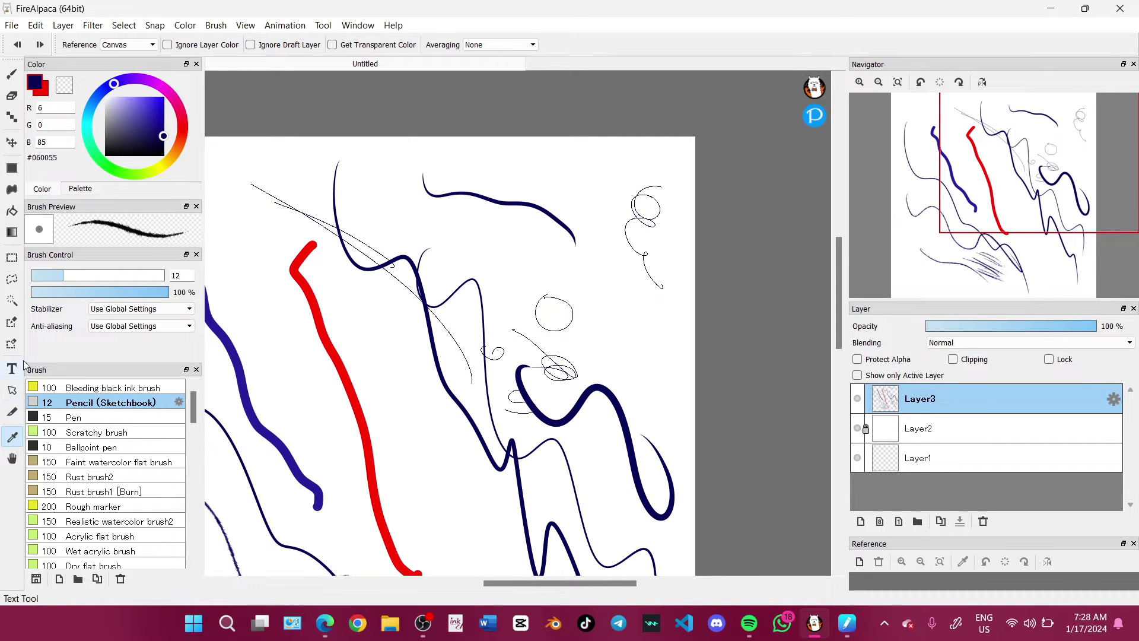
Pan with the Hand tool and zoom to 300% over the navy strokes right of the red line
left_click(12, 460)
mouse_move(437, 435)
left_mouse_down()
mouse_move(740, 389)
mouse_move(461, 282)
mouse_move(519, 384)
mouse_move(468, 344)
mouse_move(582, 363)
mouse_move(600, 298)
mouse_move(523, 346)
mouse_move(590, 386)
mouse_move(452, 361)
mouse_move(516, 194)
mouse_move(313, 372)
left_mouse_up()
mouse_move(519, 350)
left_mouse_down()
mouse_move(427, 198)
mouse_move(420, 249)
mouse_move(432, 226)
mouse_move(286, 76)
left_mouse_up()
mouse_move(425, 376)
left_mouse_down()
mouse_move(441, 333)
mouse_move(455, 353)
left_mouse_up()
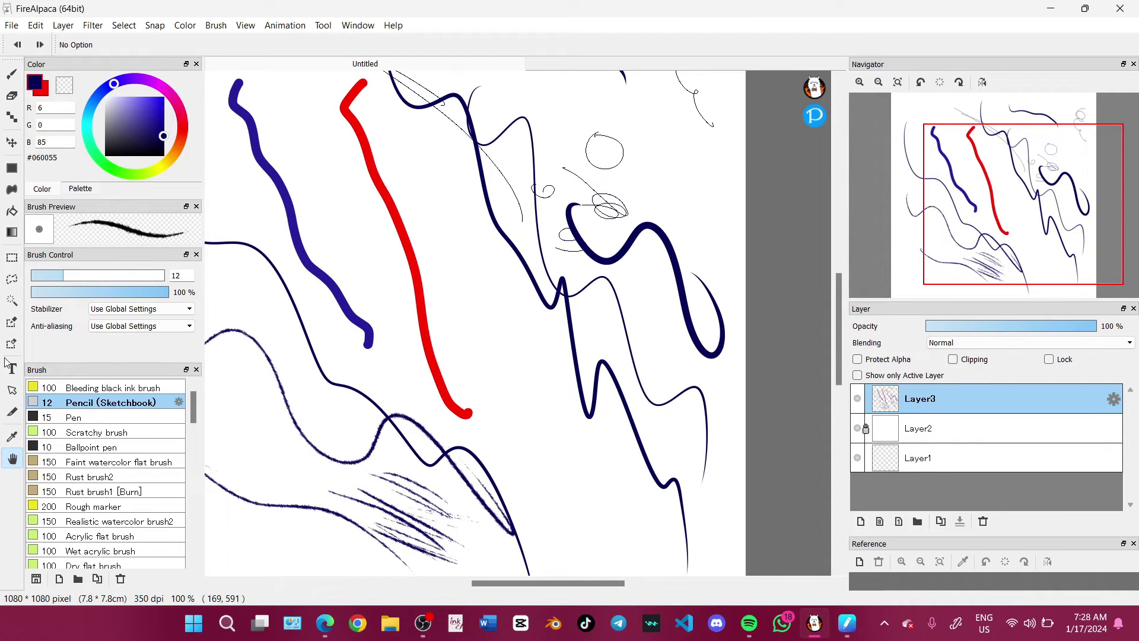
mouse_move(963, 182)
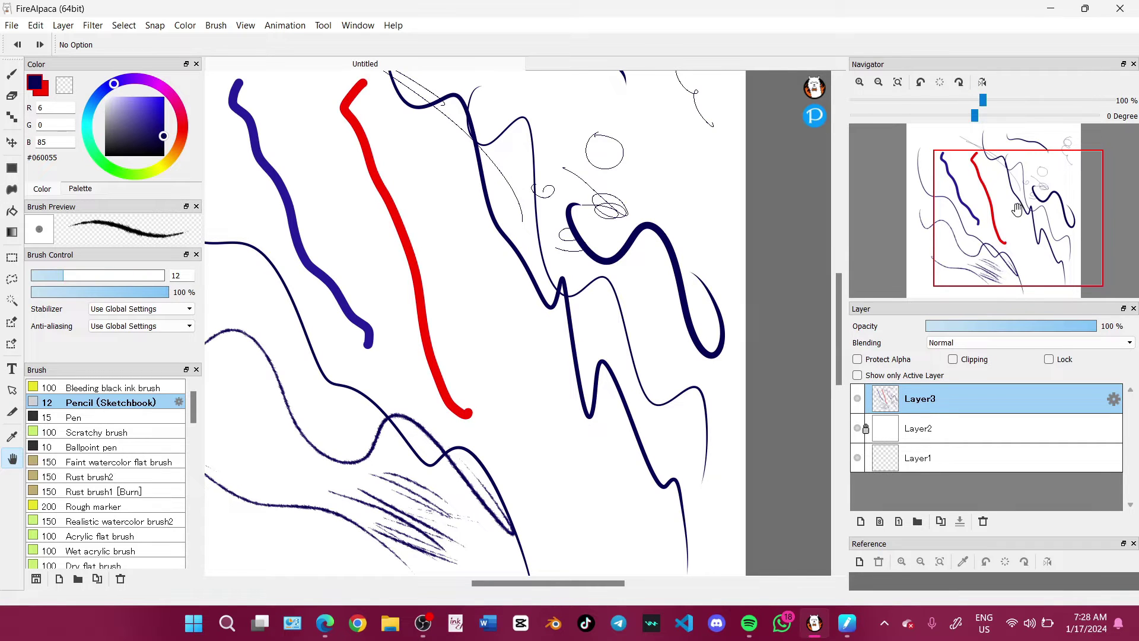
scroll(600, 310, "down", 2)
scroll(600, 310, "up", 5)
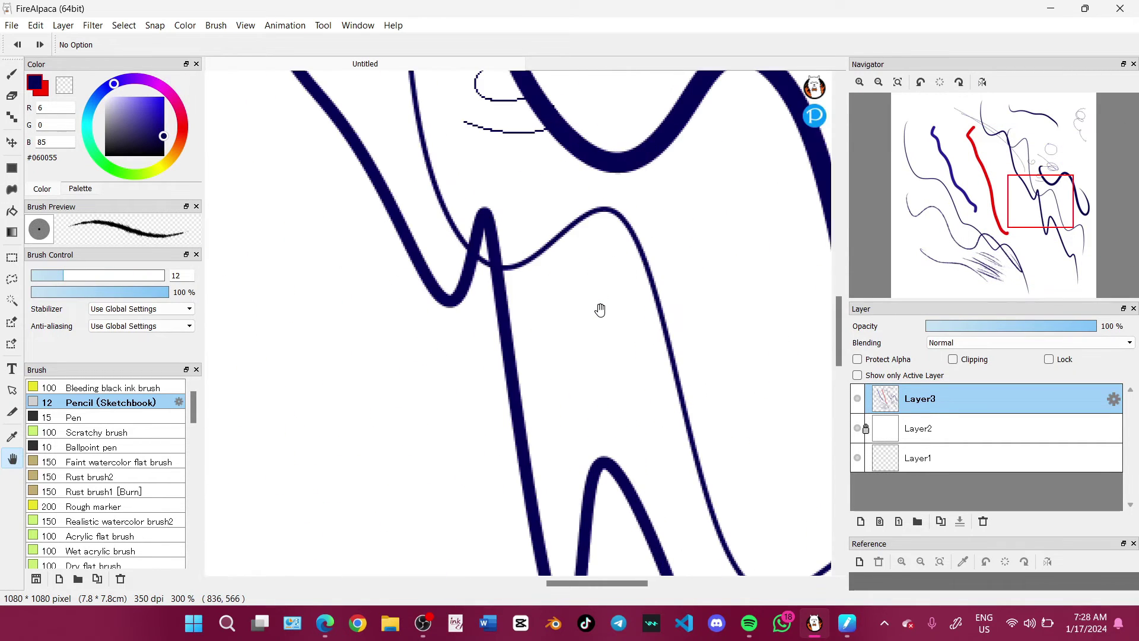
mouse_move(865, 98)
Draw a navy bear-head outline with two ears and small marks inside
key("b")
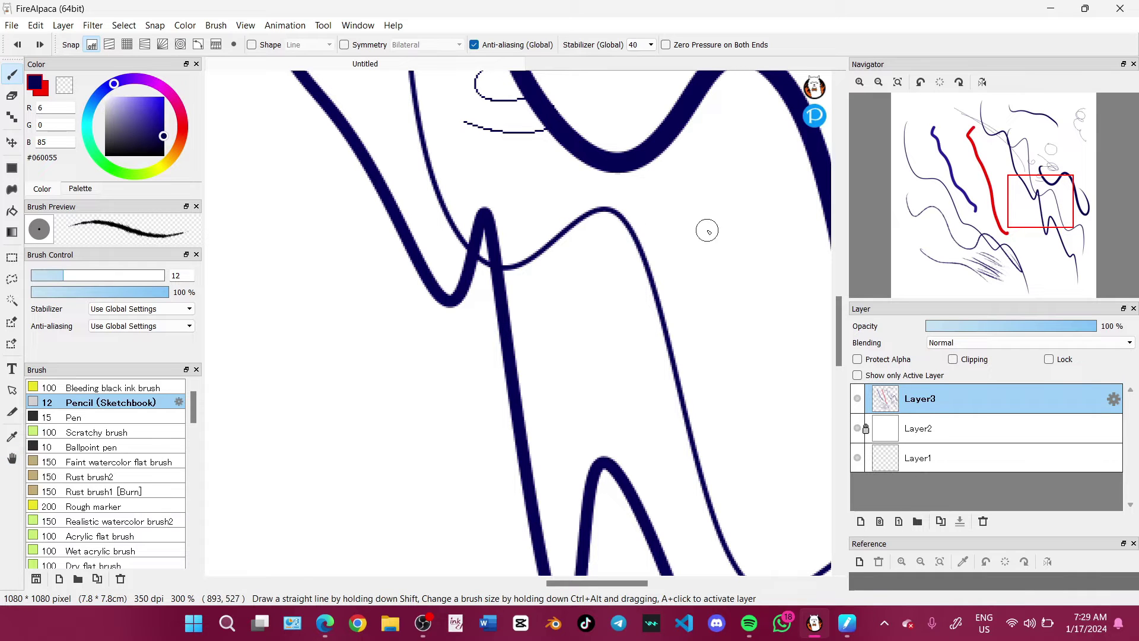
mouse_move(730, 196)
left_mouse_down()
mouse_move(707, 232)
mouse_move(677, 244)
mouse_move(713, 277)
mouse_move(763, 284)
mouse_move(779, 217)
mouse_move(727, 202)
left_mouse_up()
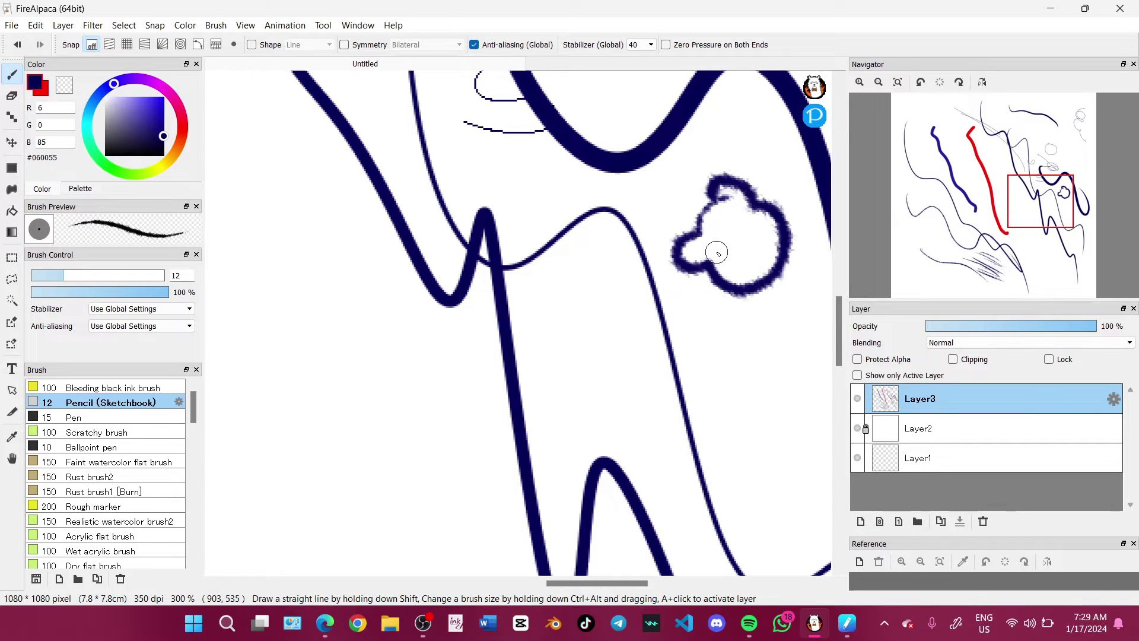
left_click_drag(739, 245, 739, 265)
scroll(803, 295, "down", 3)
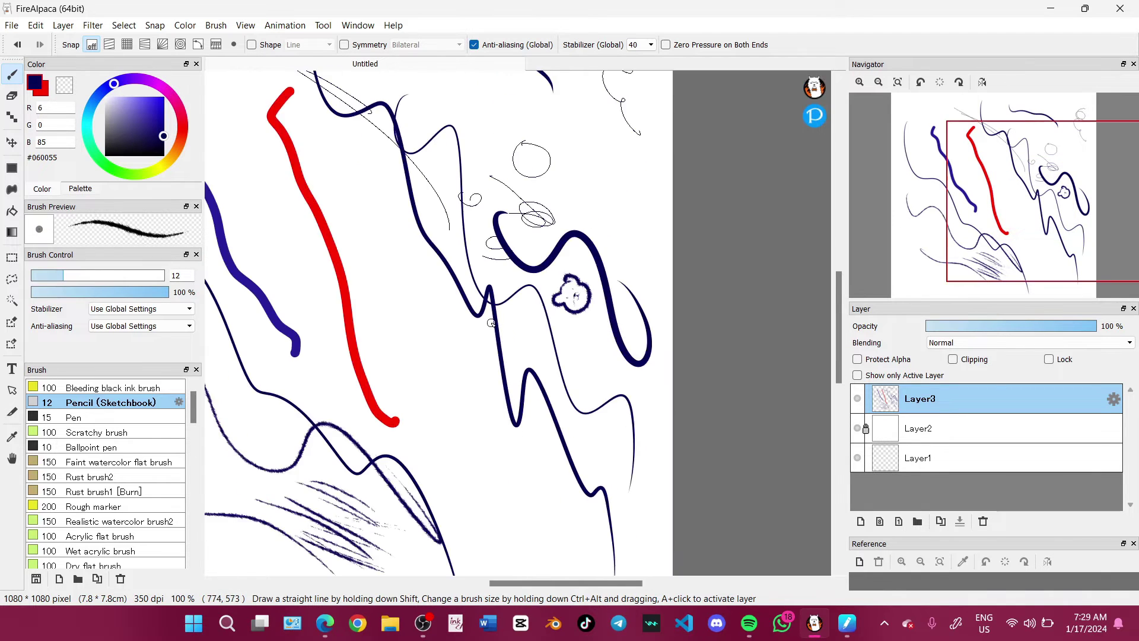
scroll(547, 329, "up", 2)
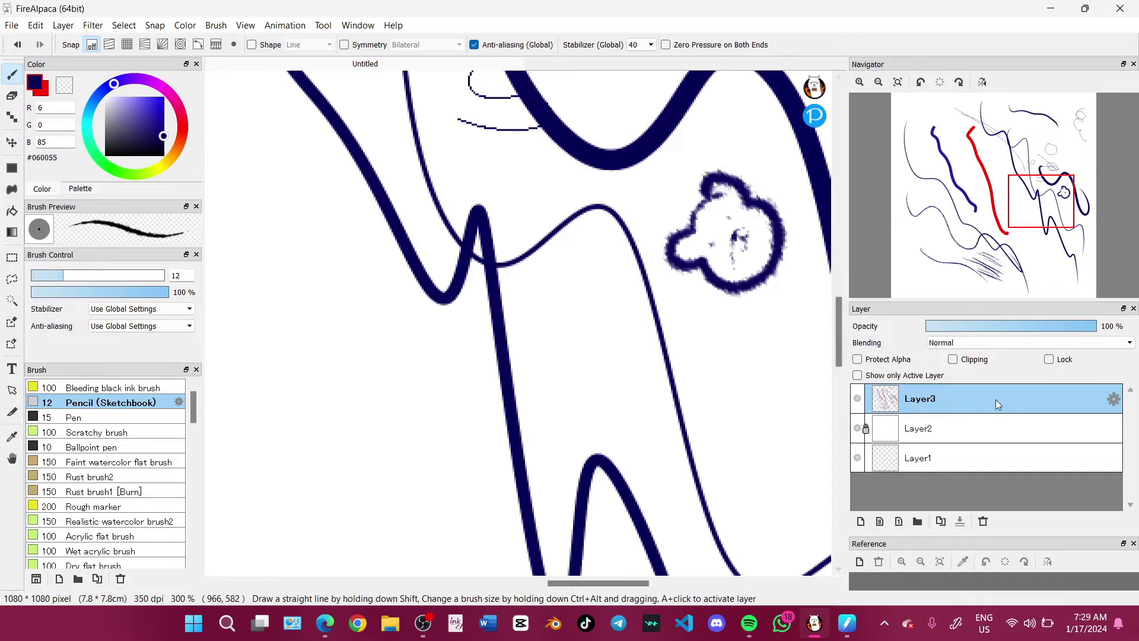
scroll(550, 328, "down", 5)
scroll(551, 328, "up", 3)
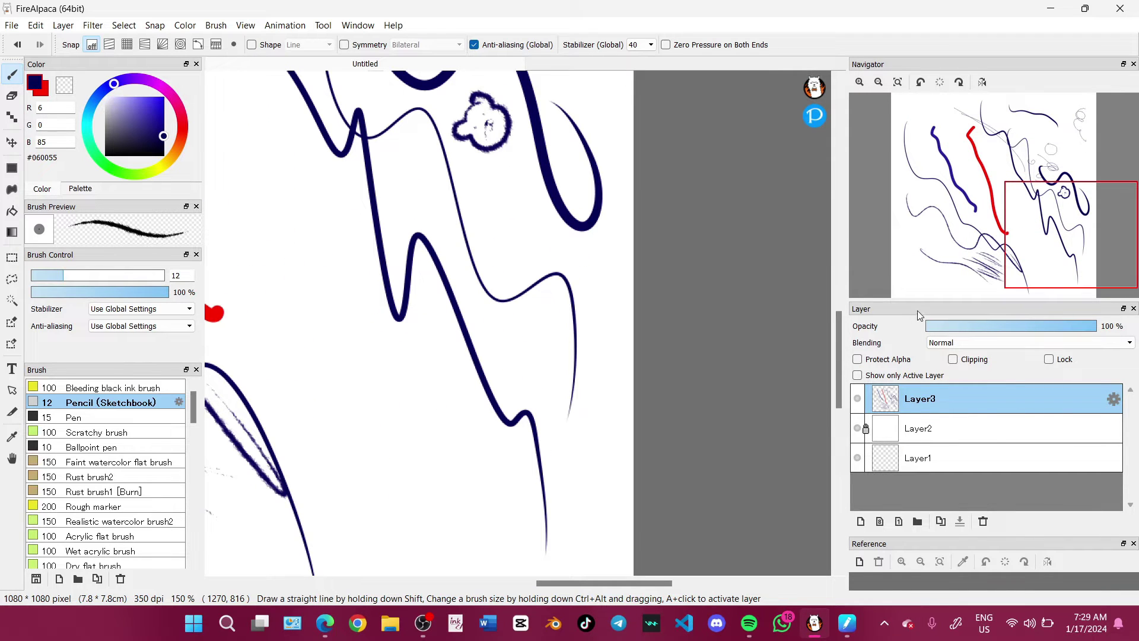
Add Layer4, try and delete a layer folder, and merge Layer4 down into Layer3
left_click_drag(935, 300, 937, 179)
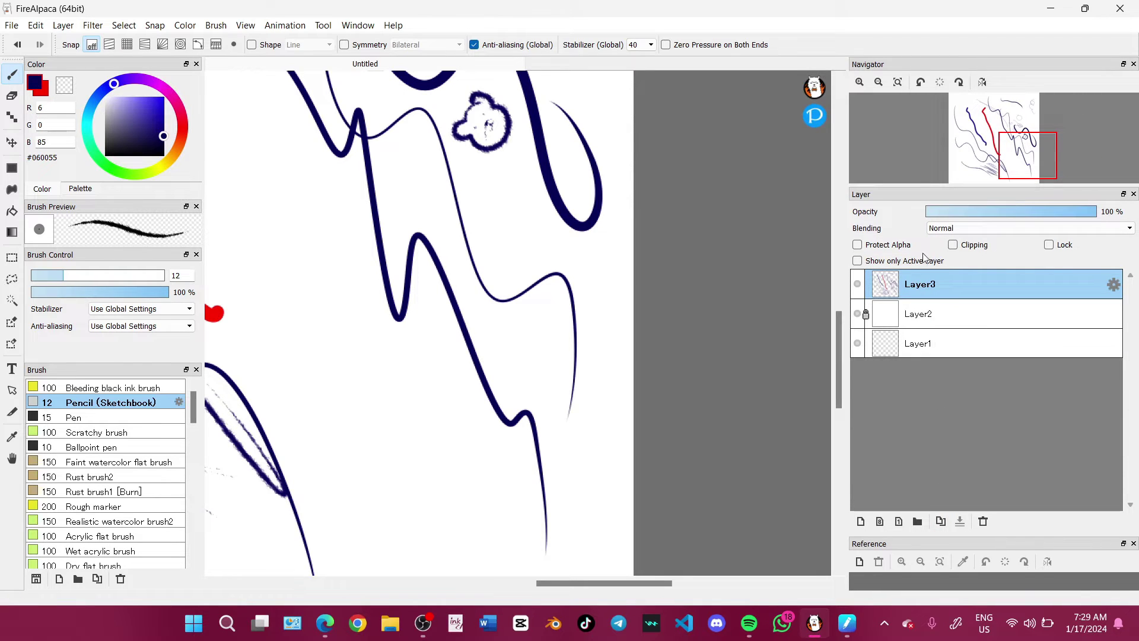
left_click(861, 522)
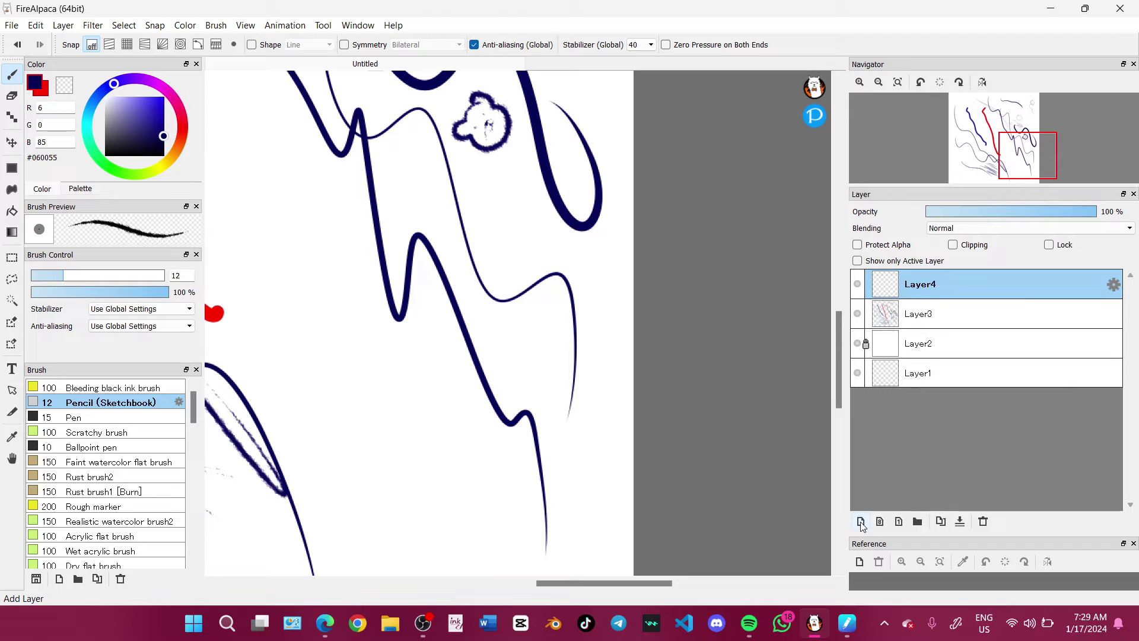
left_click(916, 522)
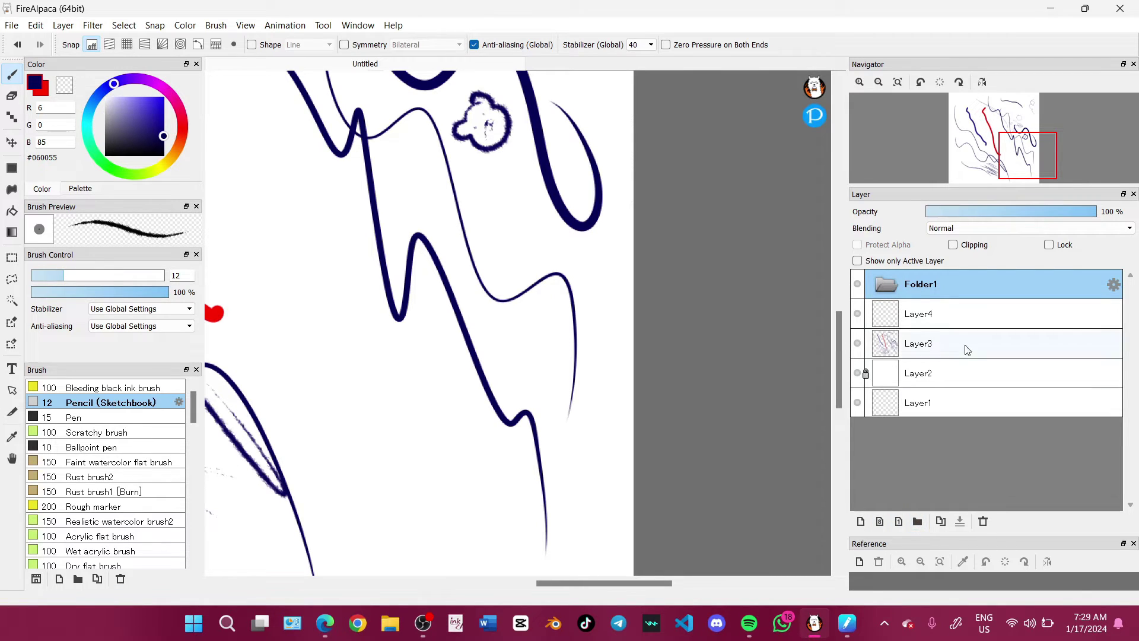
left_click(986, 523)
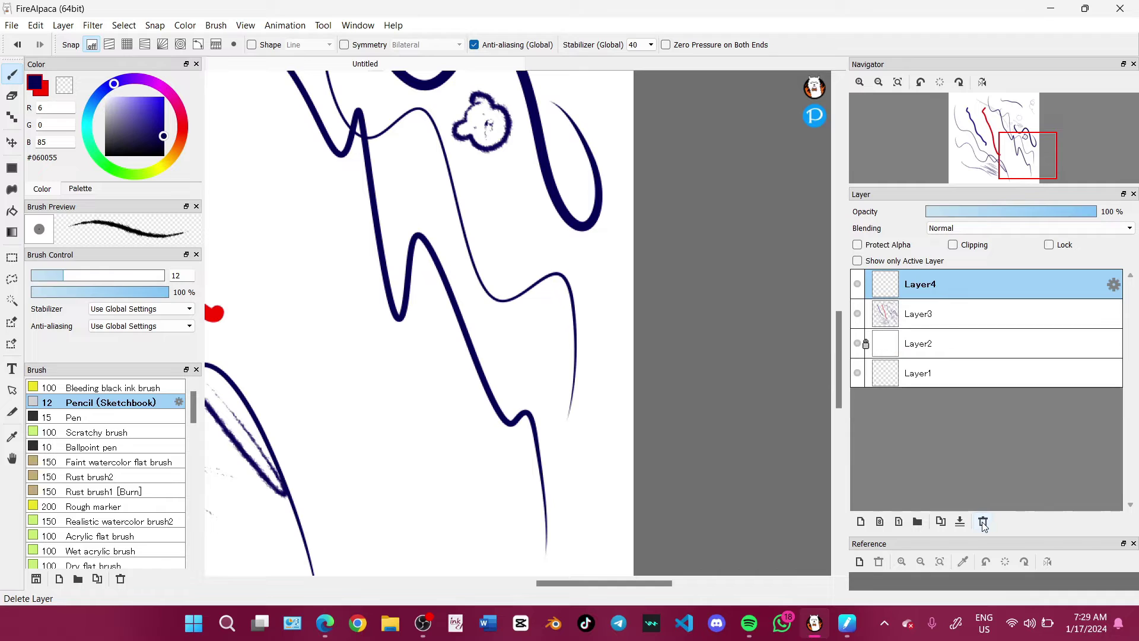
left_click(960, 522)
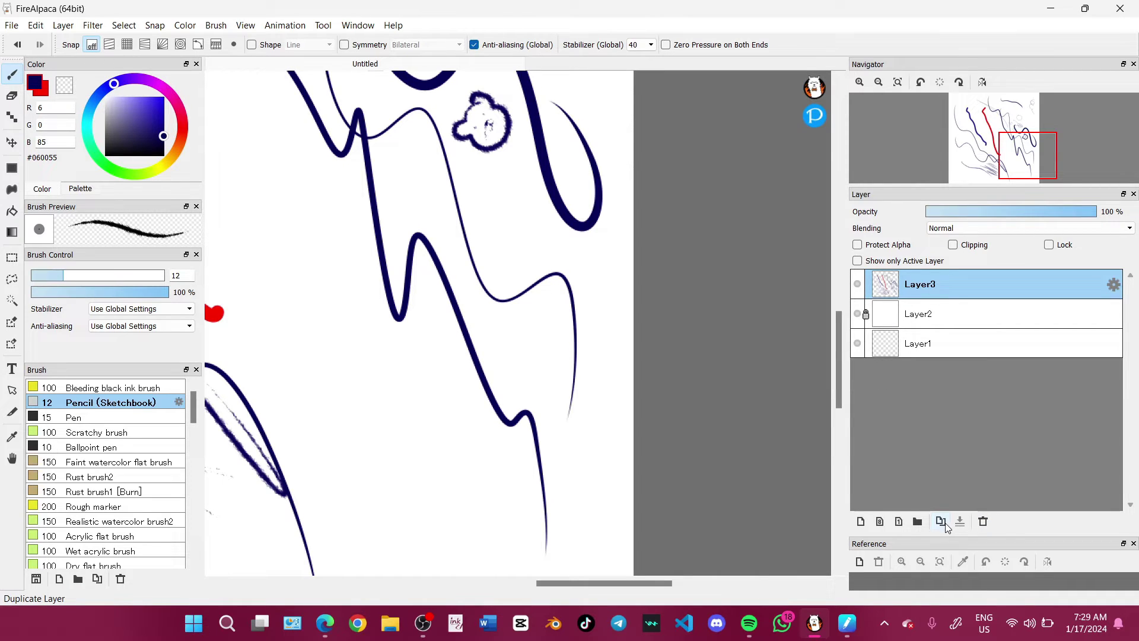
left_click(945, 525)
left_click(983, 522)
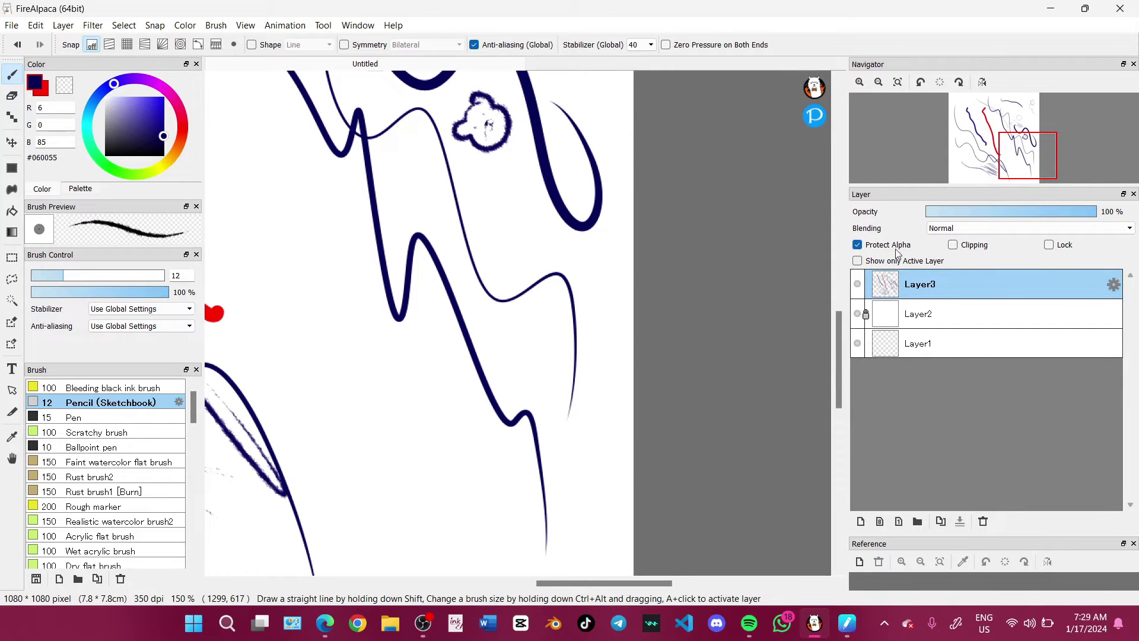
Toggle Clipping, Lock and Show only Active on Layer3, leaving all off
left_click(952, 245)
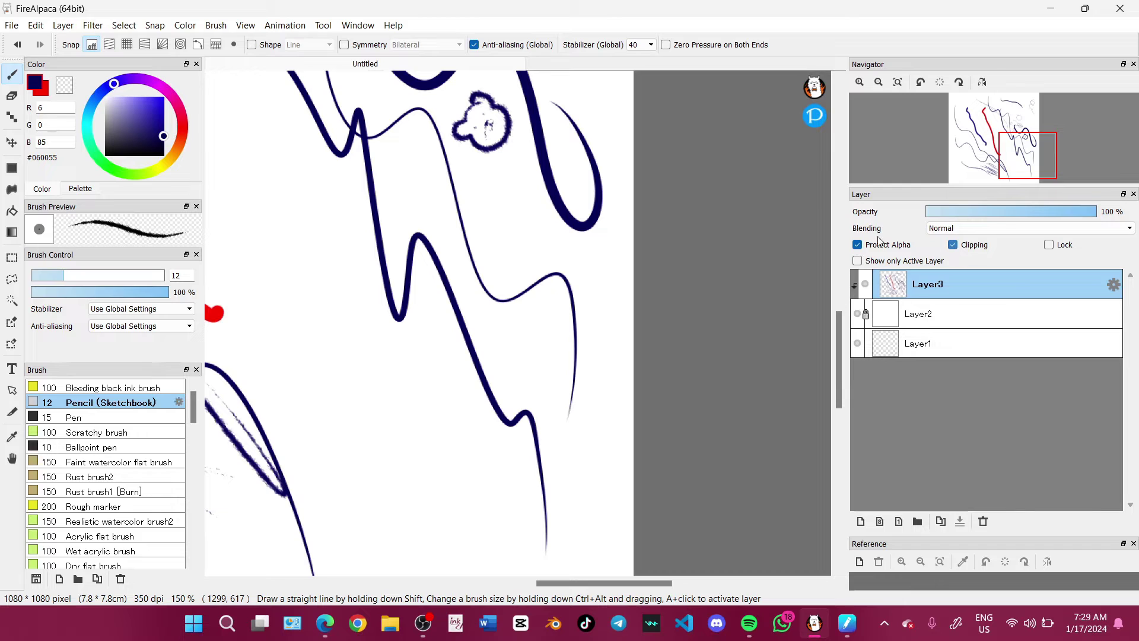
left_click(952, 245)
left_click(1048, 245)
left_click(1049, 244)
left_click(857, 261)
left_click(857, 261)
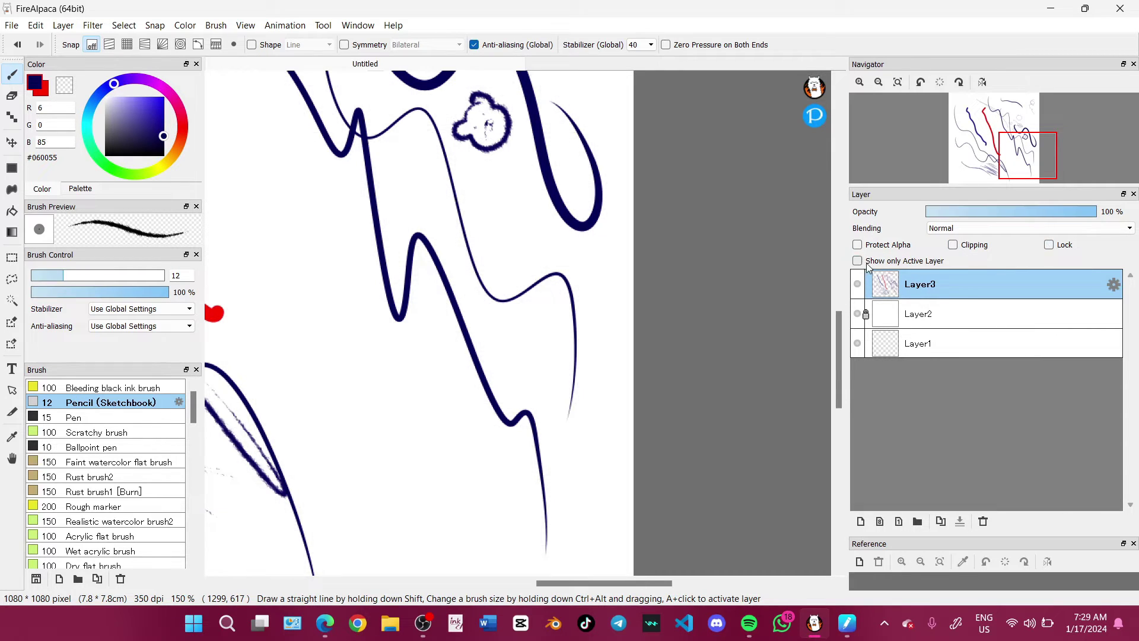
Keep Layer3 at Normal blending and restore its opacity to 100% after testing
left_click(991, 230)
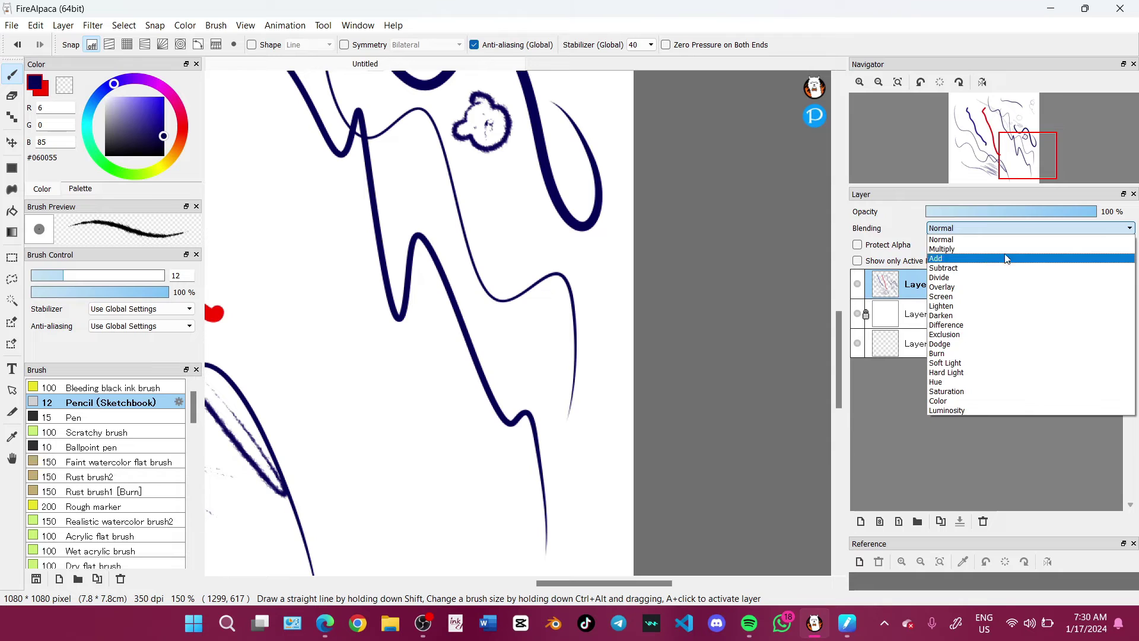
left_click(1014, 239)
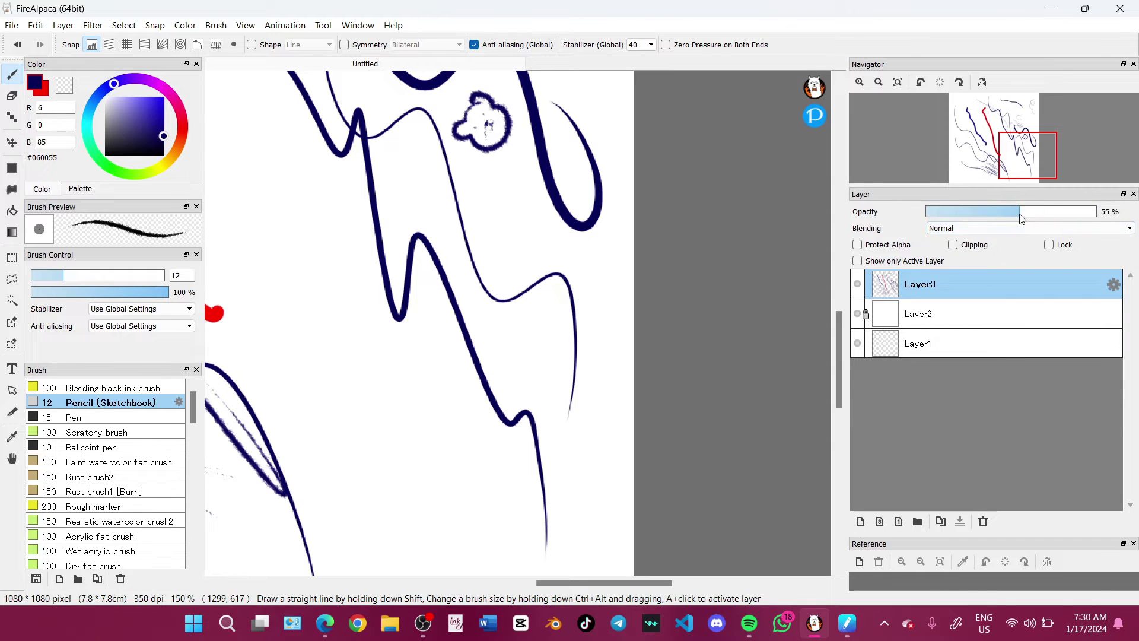
scroll(807, 254, "down", 3)
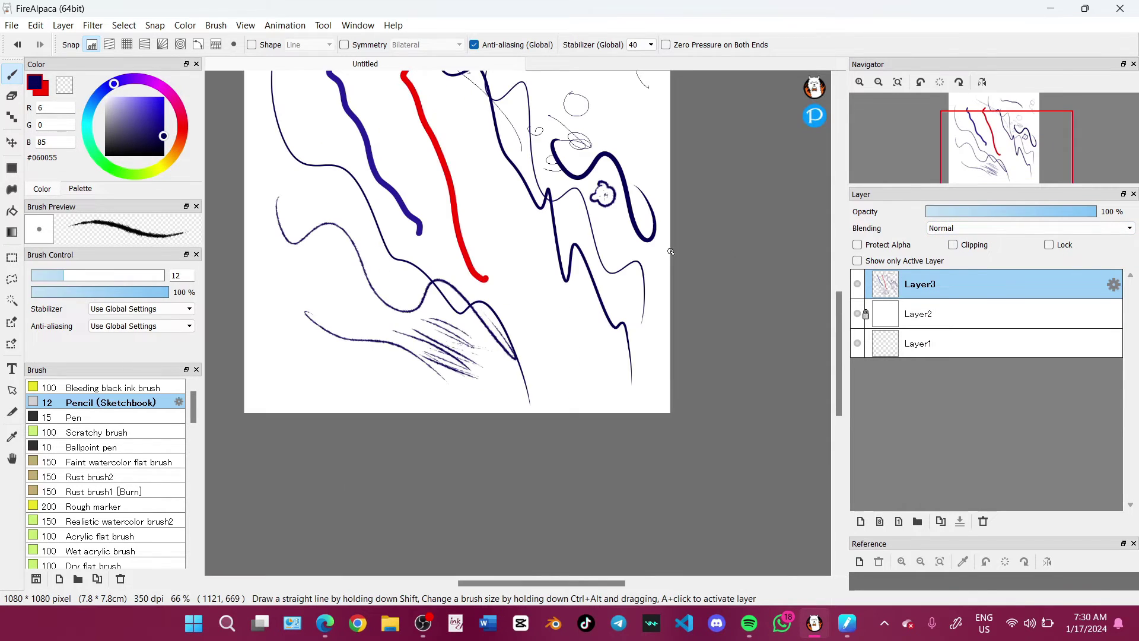
left_click_drag(1039, 212, 988, 211)
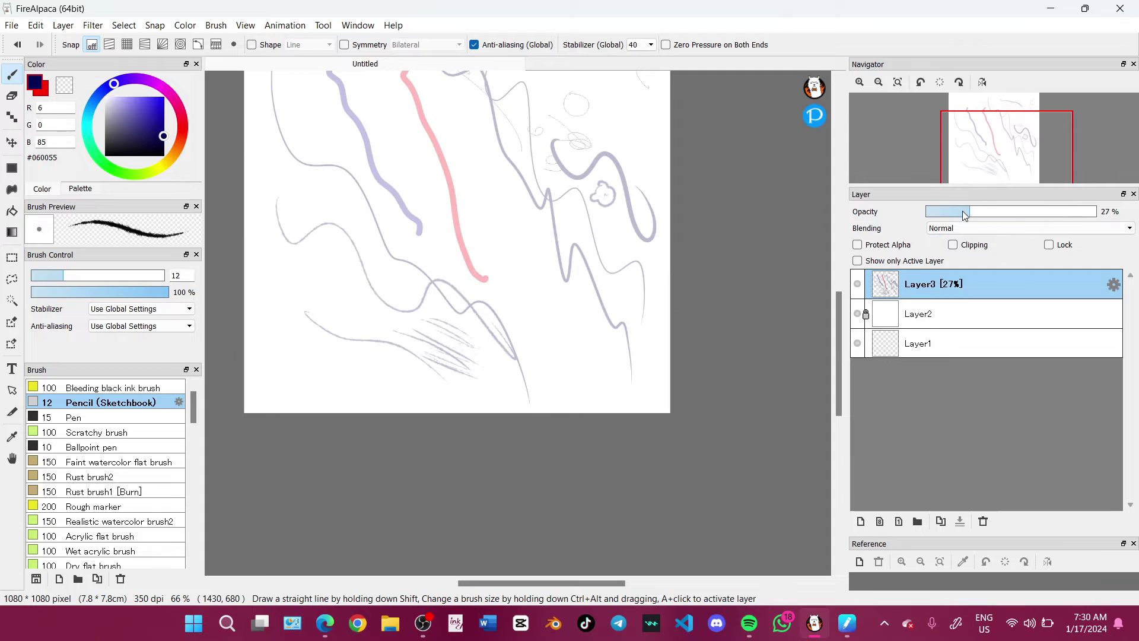
key("ctrl+z")
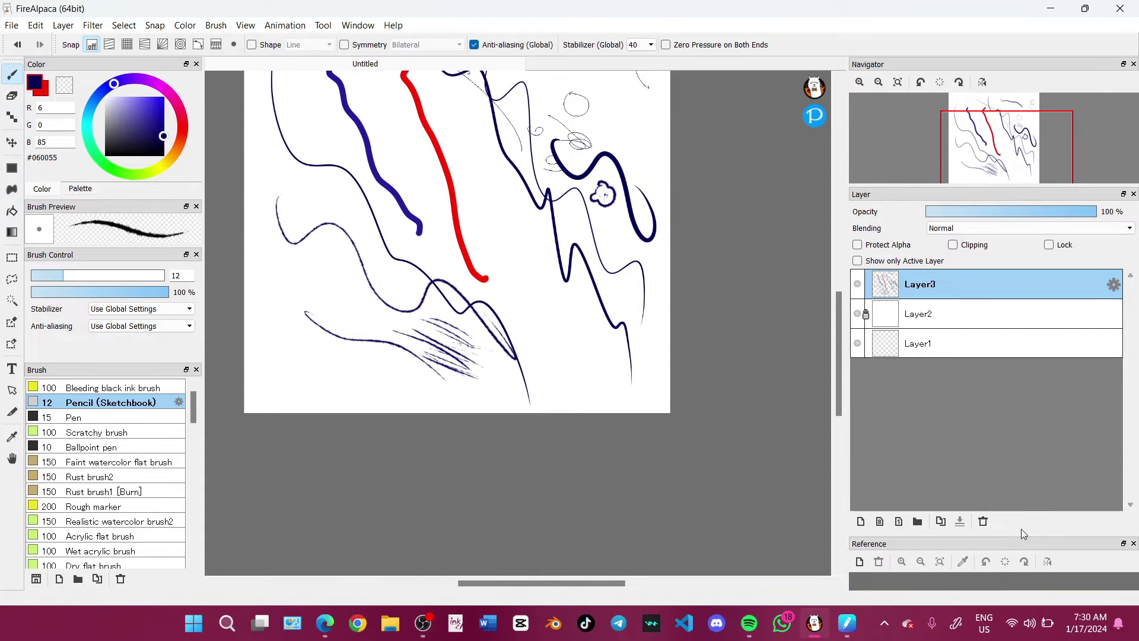
Import image 3 from Downloads into the Reference panel and pan to the family
left_click_drag(1023, 534, 1031, 349)
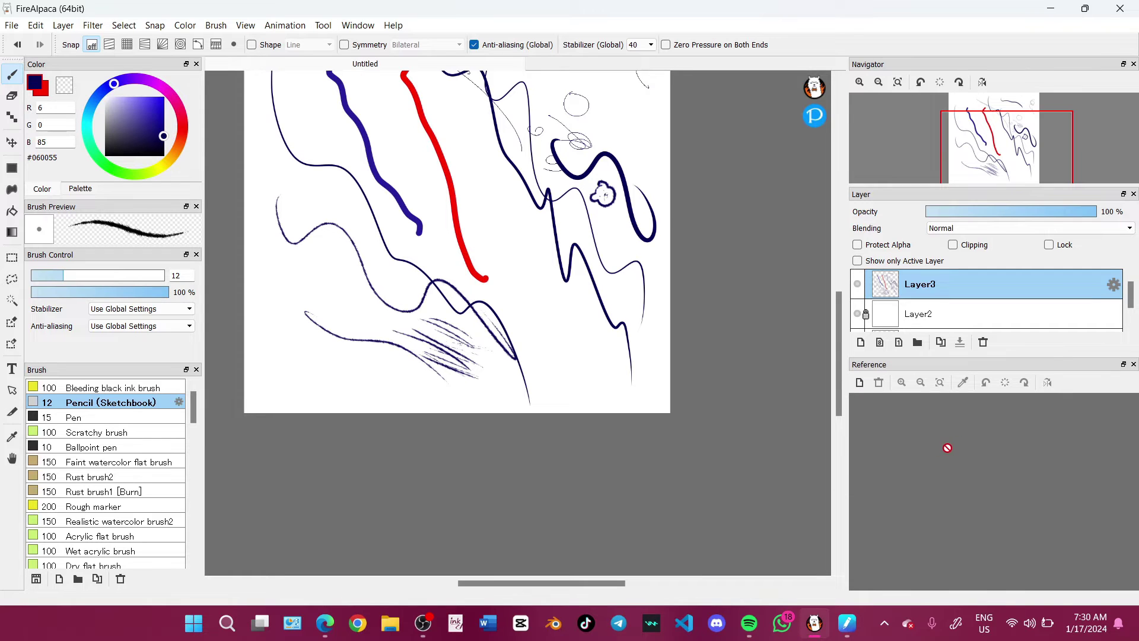
left_click(859, 382)
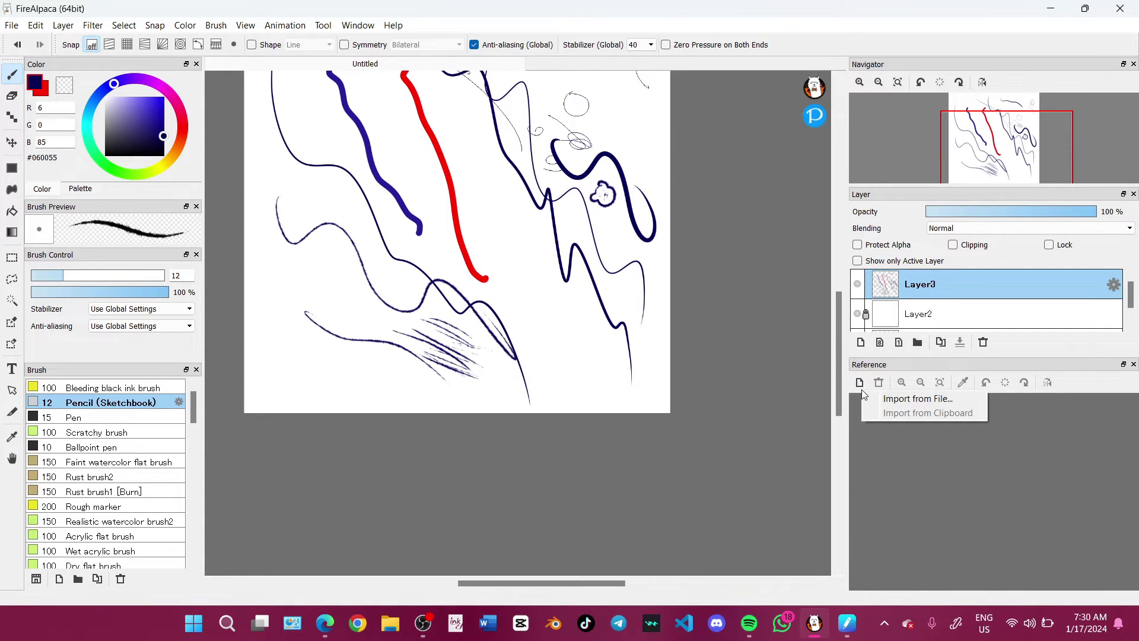
left_click(884, 400)
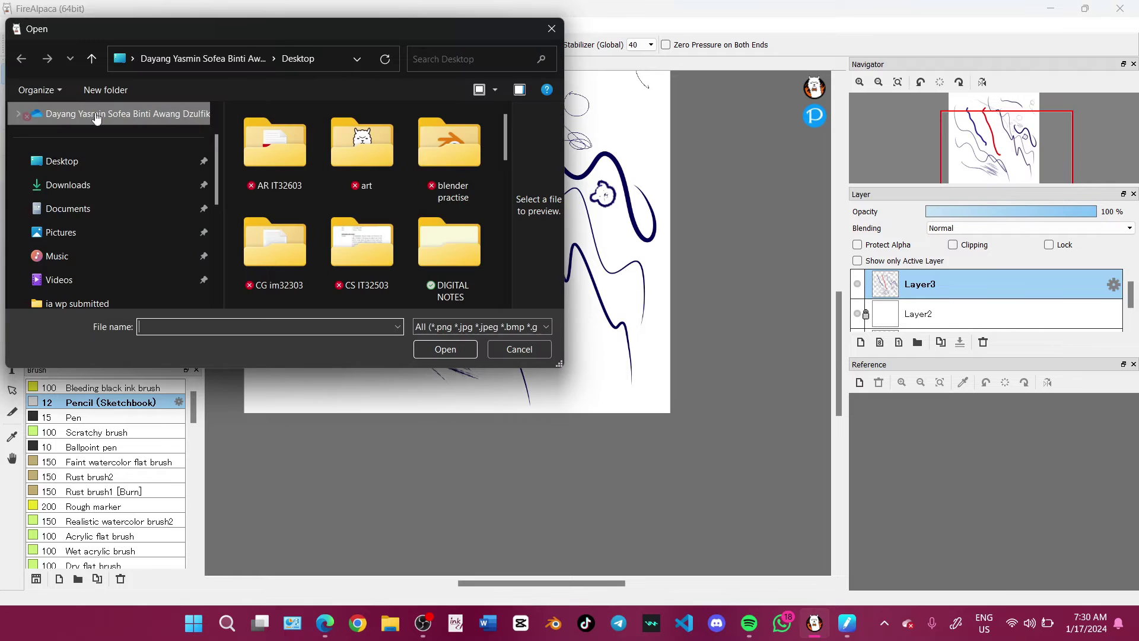
left_click(141, 180)
left_click(269, 160)
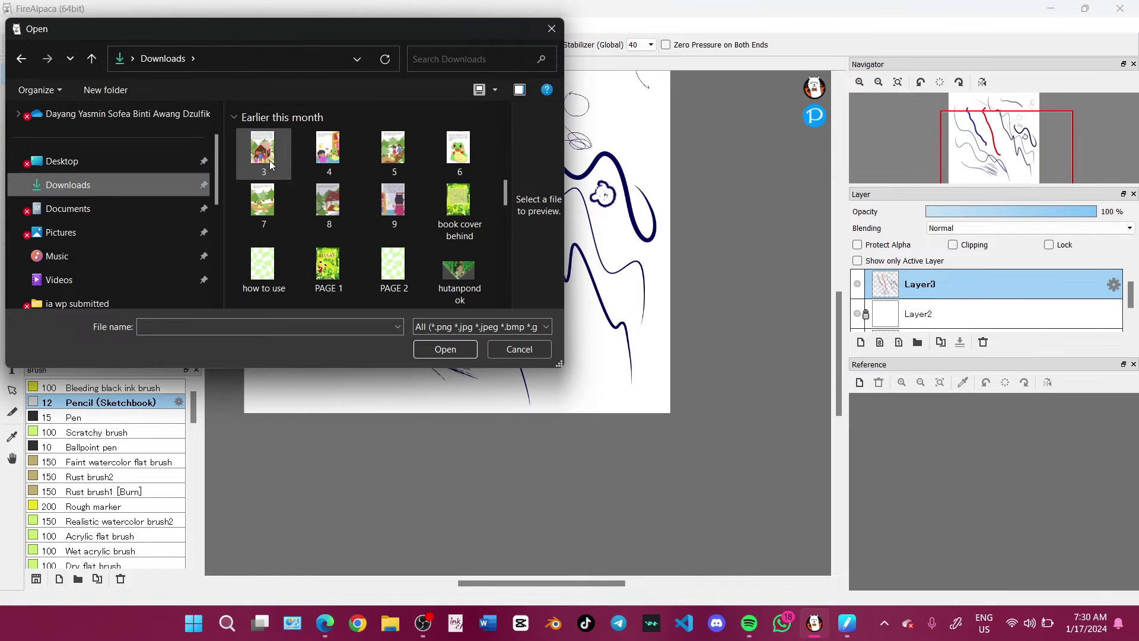
double_click(269, 160)
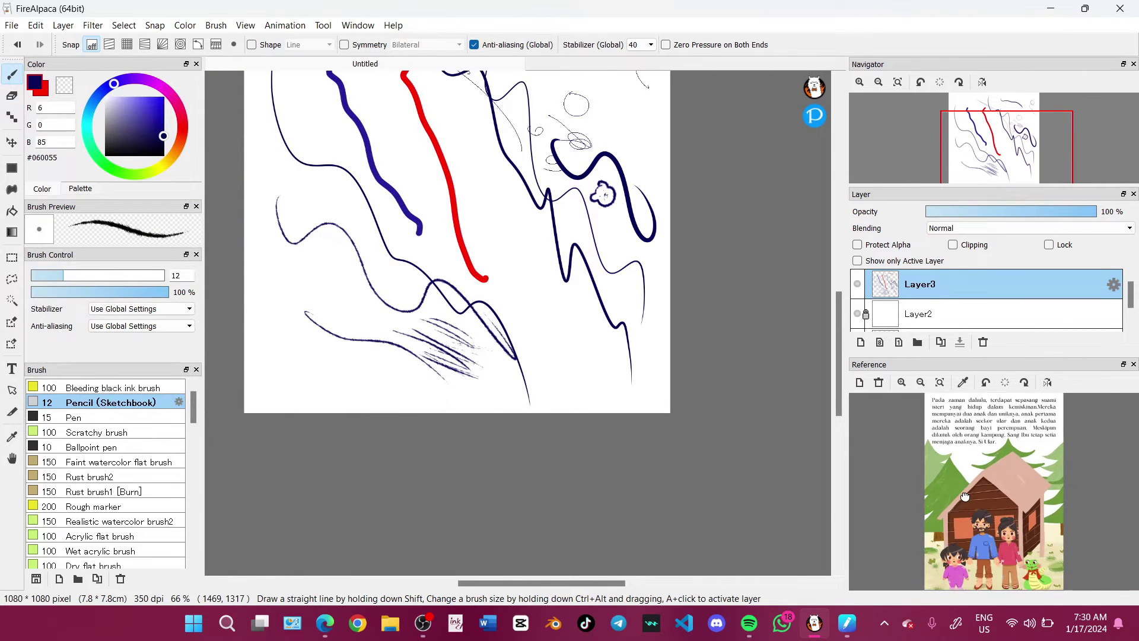
scroll(965, 496, "up", 3)
left_click_drag(965, 496, 986, 363)
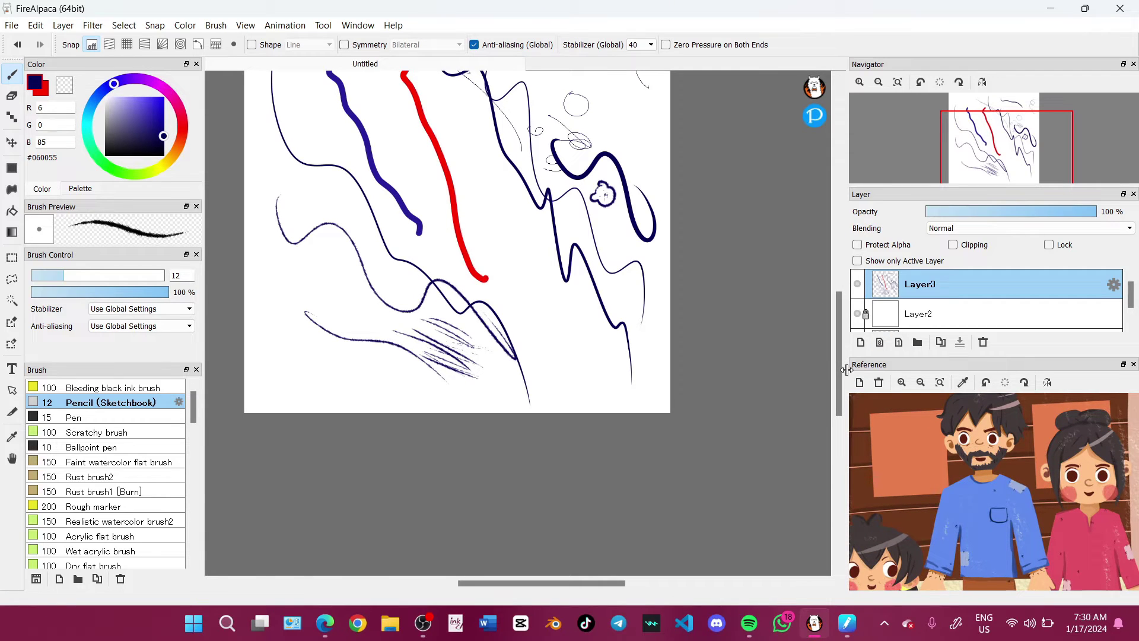
Float the reference window and eyedrop the blue of the man's shirt
left_click_drag(960, 365, 150, 57)
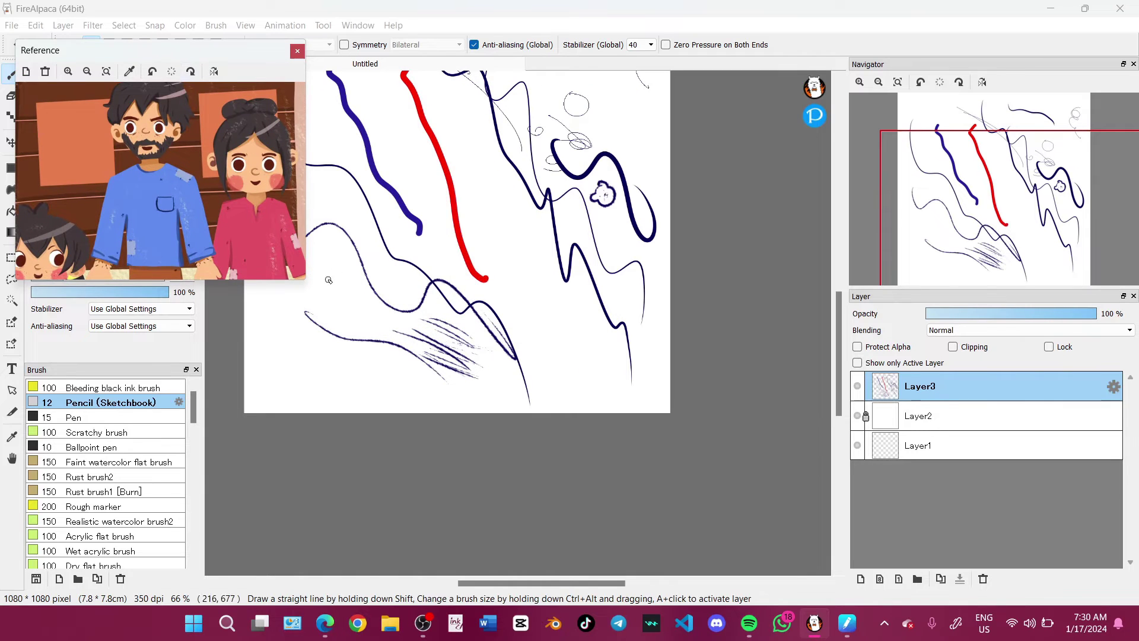
left_click_drag(302, 282, 390, 353)
left_click(129, 71)
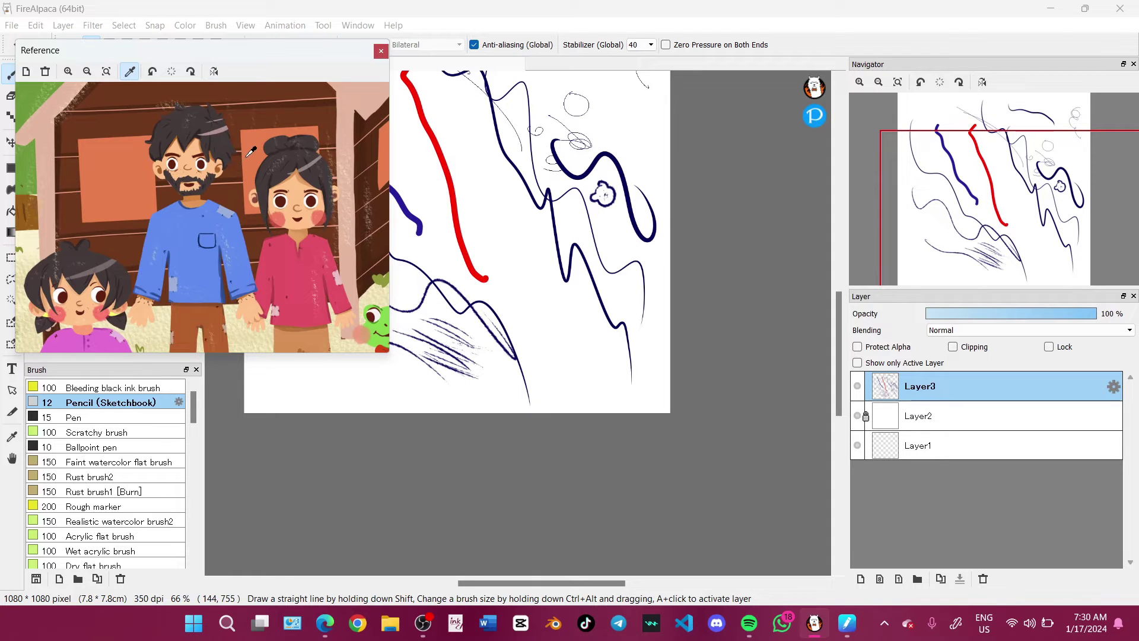
mouse_move(279, 57)
left_mouse_down()
mouse_move(483, 162)
mouse_move(482, 141)
left_mouse_up()
left_click(382, 300)
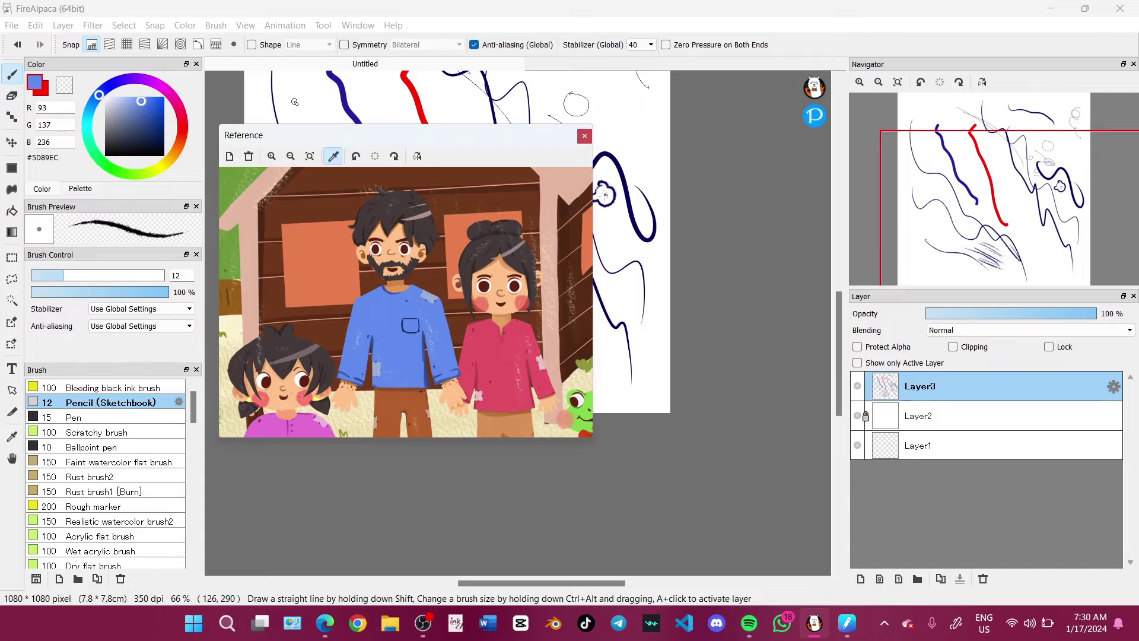
Test rotate and flip, remove the reference image, and dock the panel back below the layers
left_click(392, 158)
left_click(355, 157)
double_click(417, 158)
left_click(250, 157)
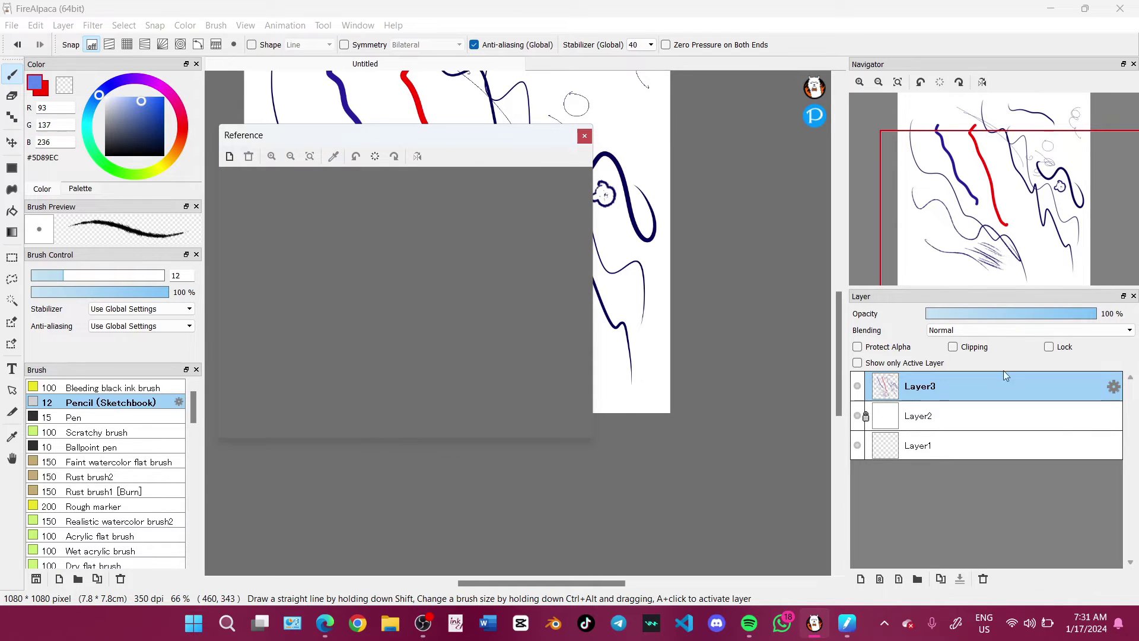
left_click_drag(555, 137, 953, 359)
left_click_drag(987, 396, 1077, 334)
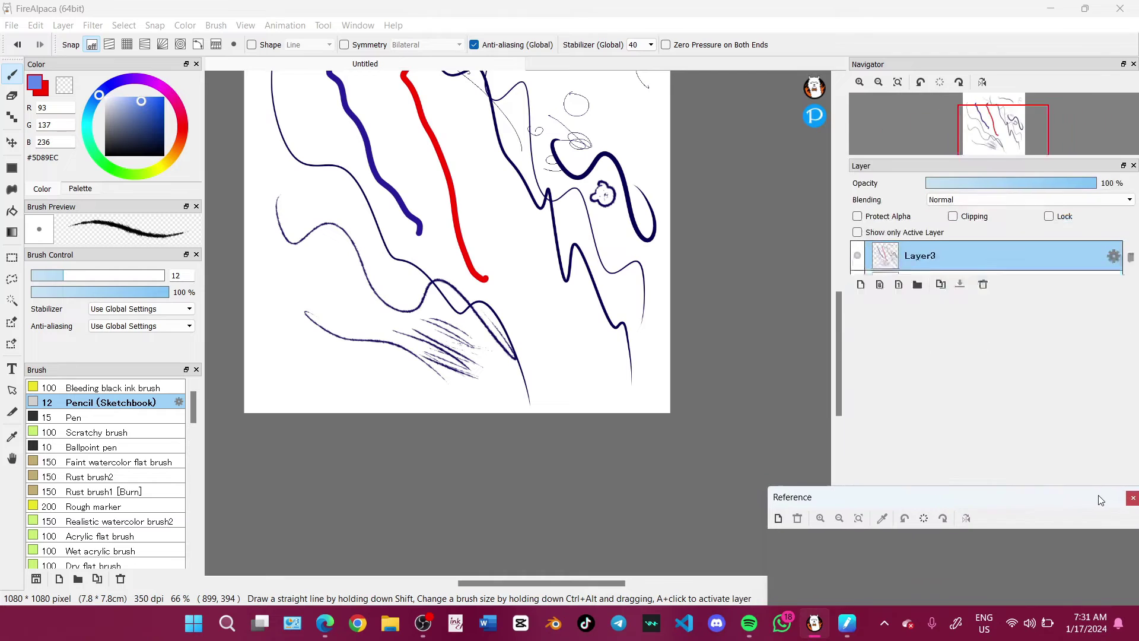
left_click_drag(1081, 283, 1049, 529)
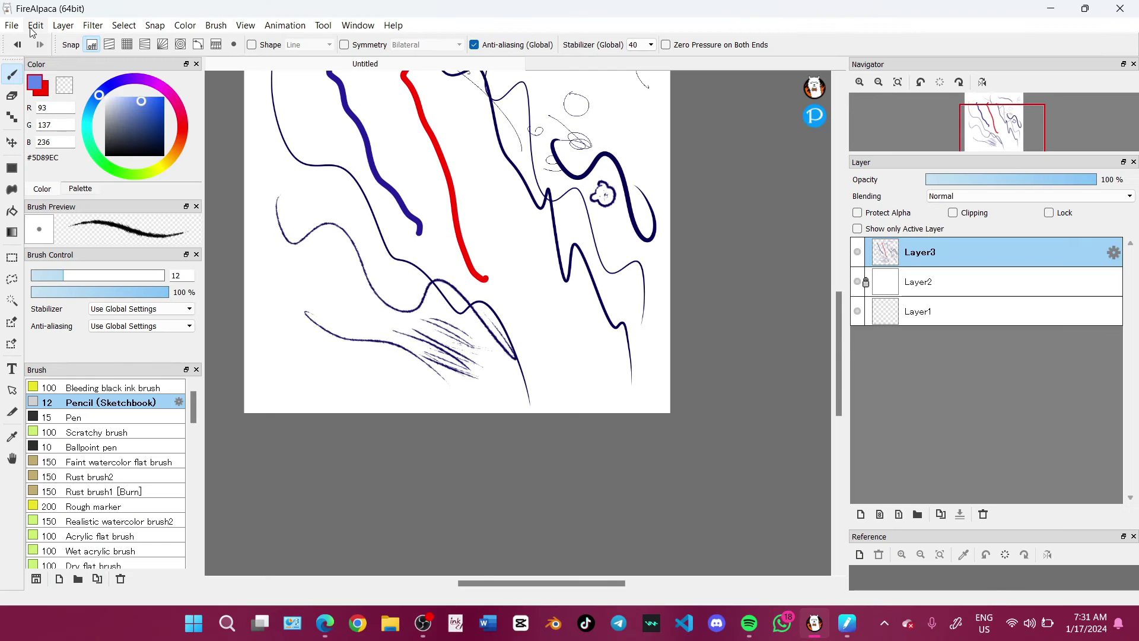
Open the Shortcut Settings dialog from the menu bar
left_click(31, 28)
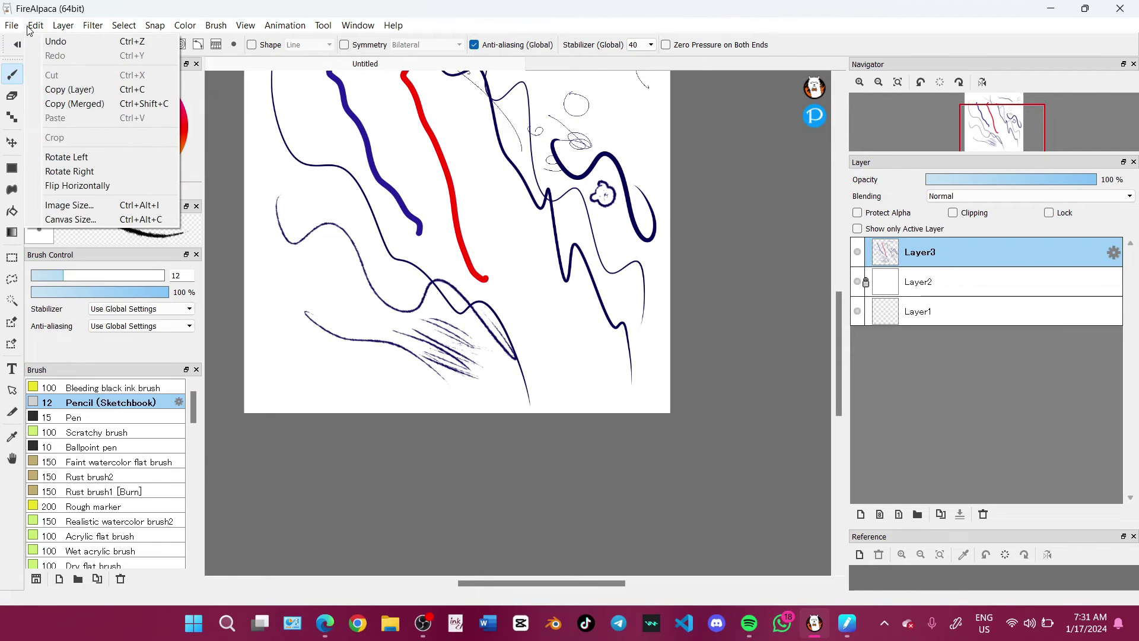
mouse_move(21, 29)
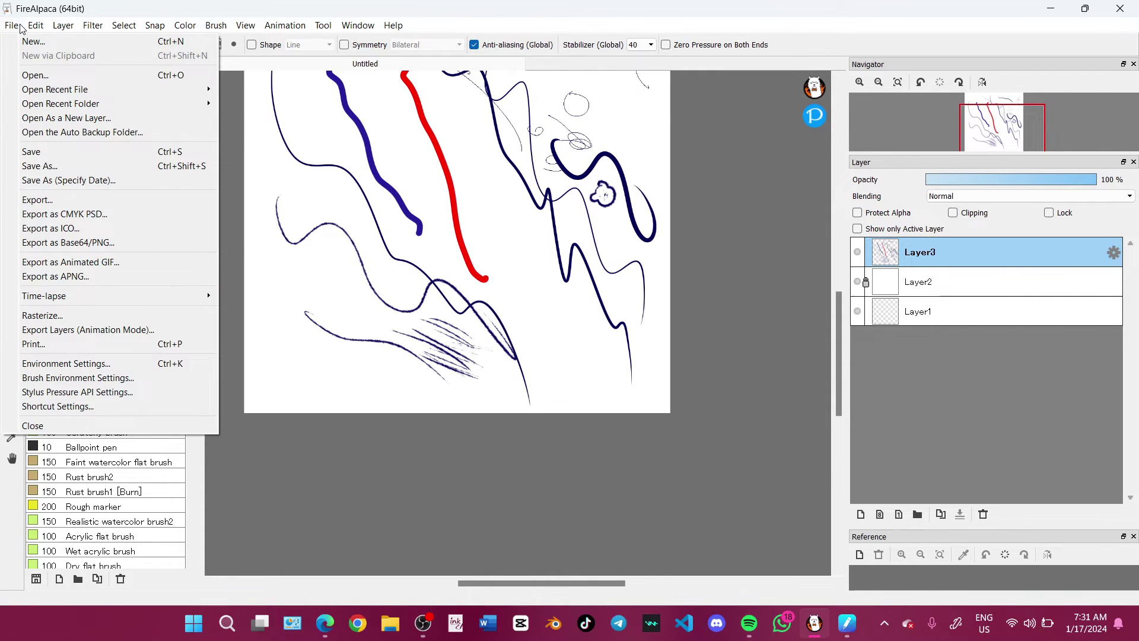
left_click(68, 410)
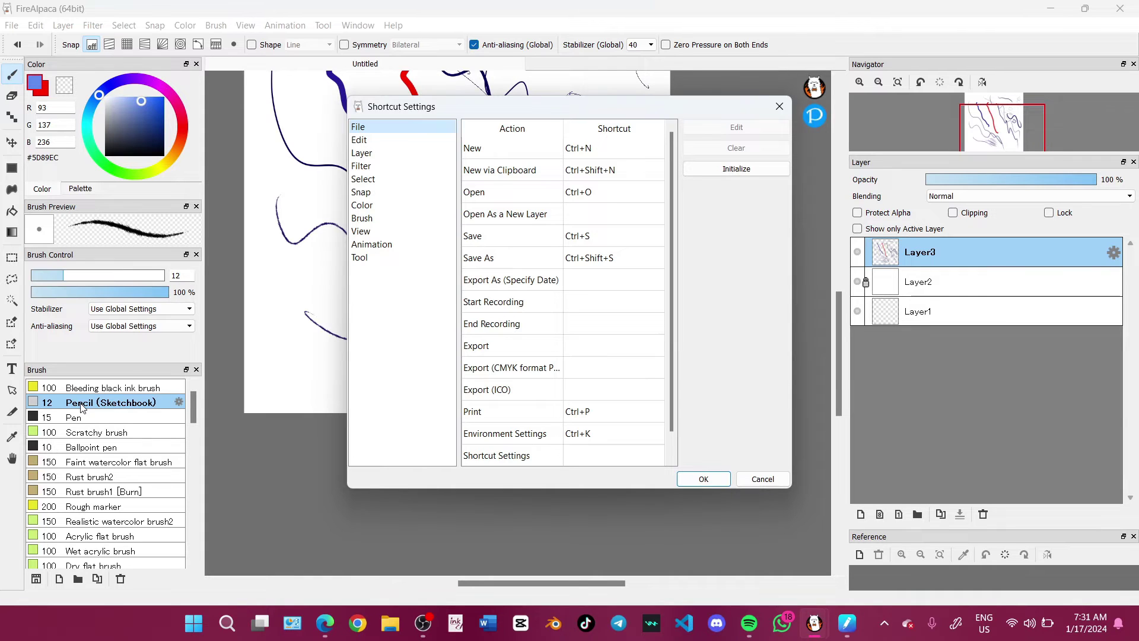
scroll(584, 302, "down", 1)
scroll(584, 305, "up", 1)
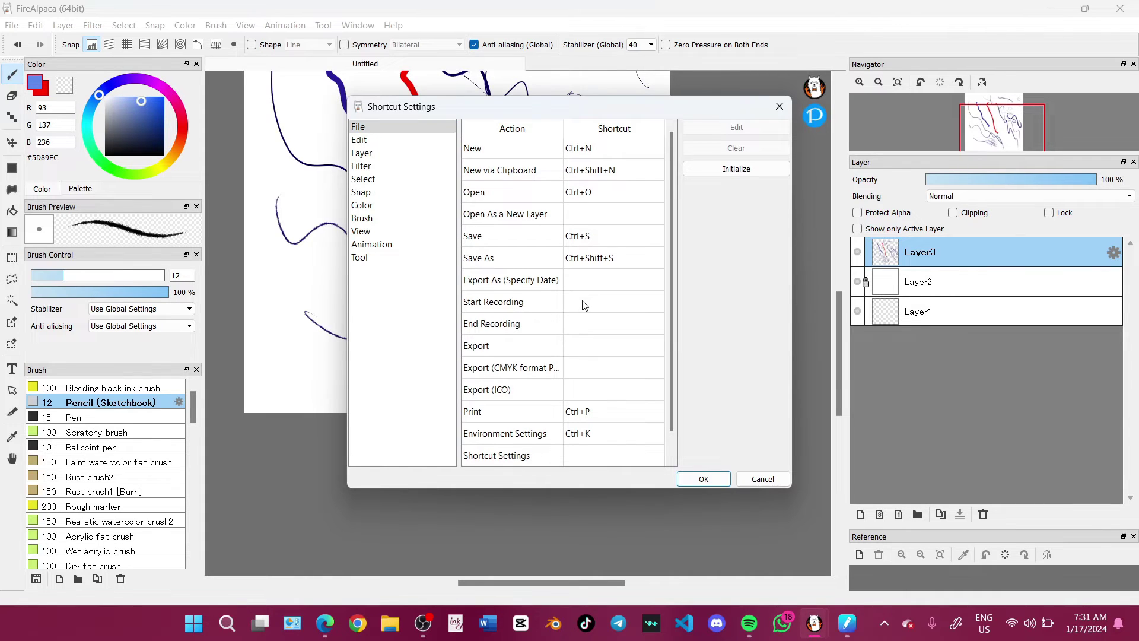
Browse the Edit, Layer, View, Animation and File shortcut categories
left_click(394, 140)
left_click(394, 153)
left_click(393, 178)
left_click(396, 231)
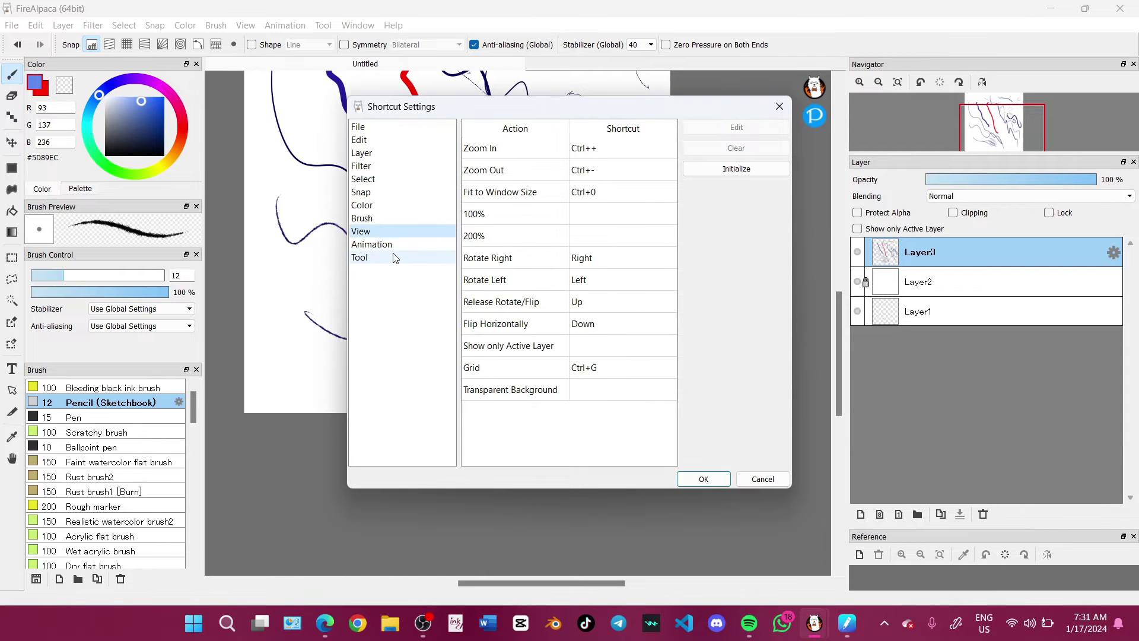
left_click(394, 256)
left_click(393, 246)
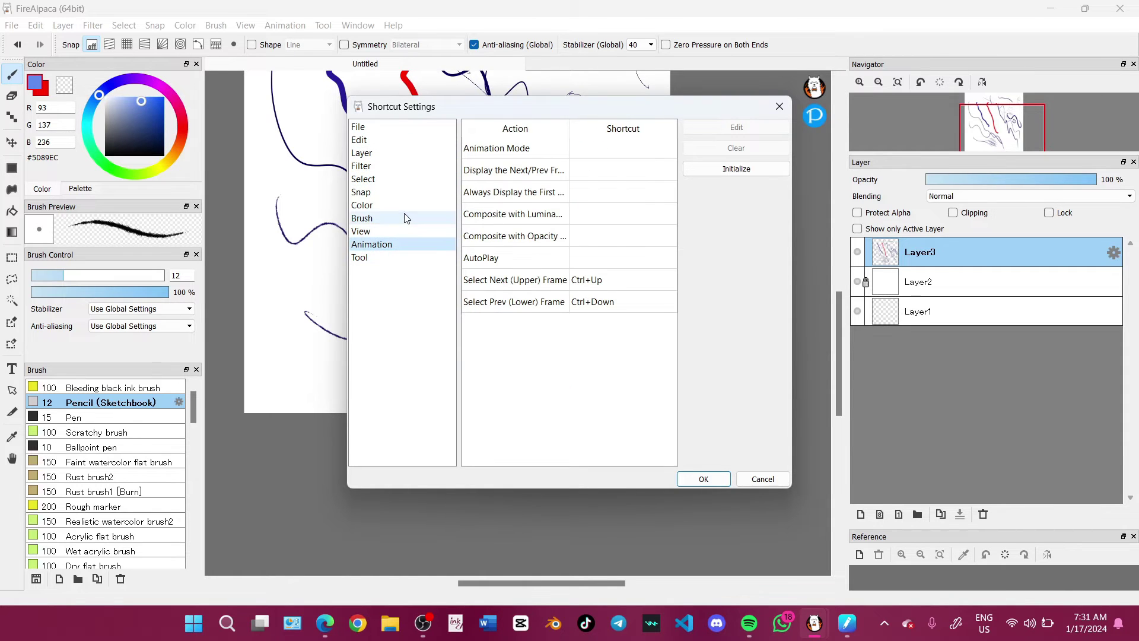
left_click(397, 129)
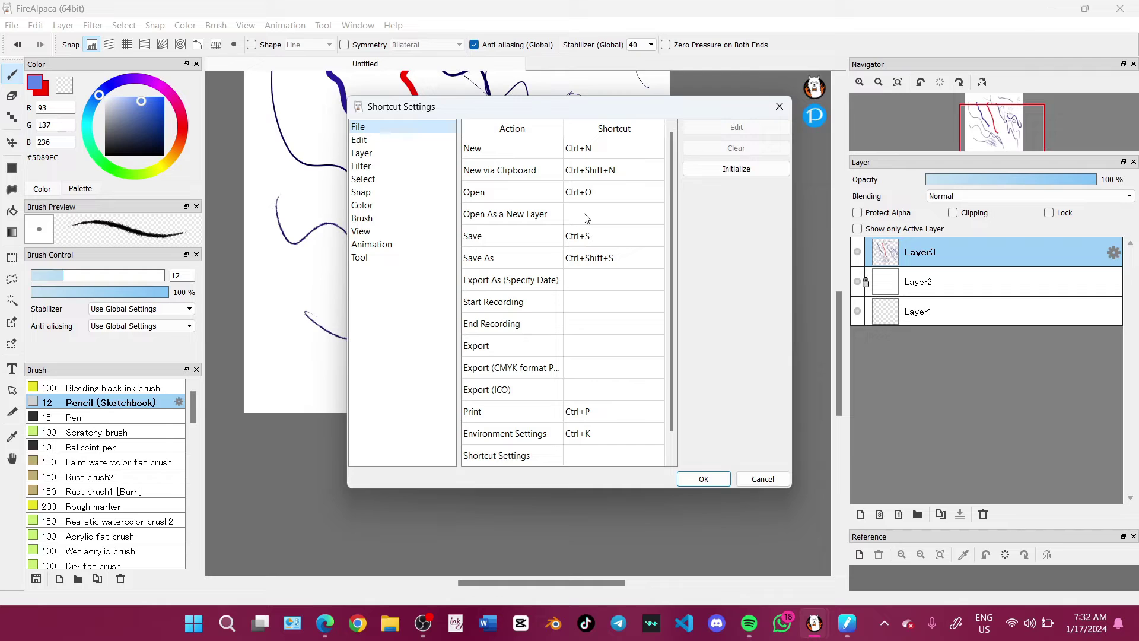
In the File list, pass over Save and select the Start Recording action
left_click(601, 236)
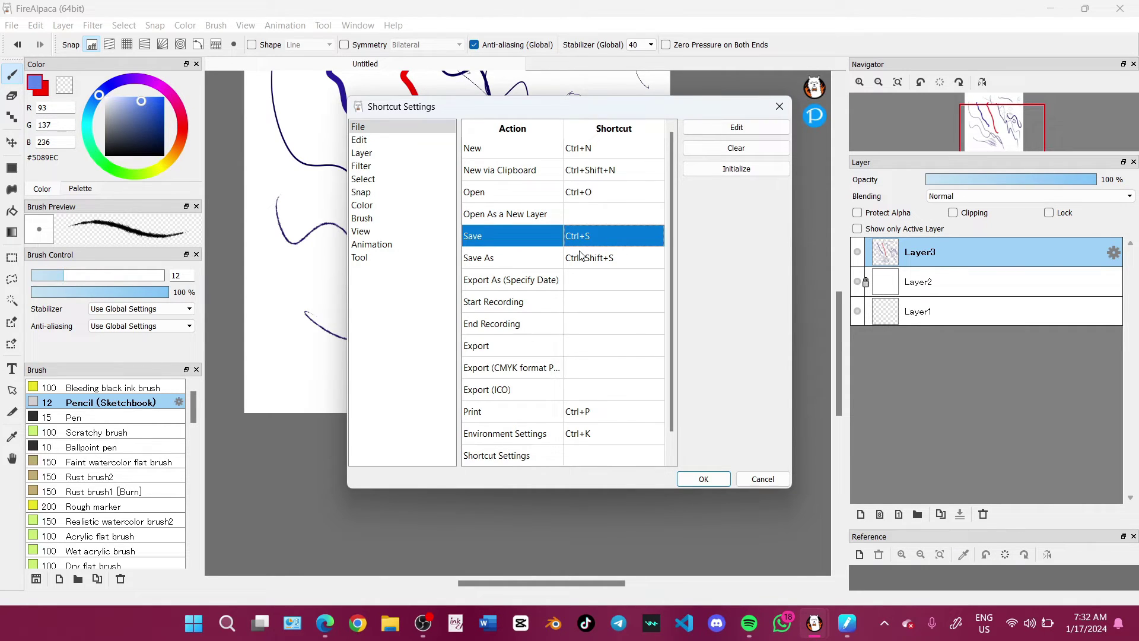
left_click(591, 310)
left_click(598, 324)
left_click(599, 305)
left_click(600, 323)
Assign the key 1 as the Start Recording shortcut
left_click(599, 310)
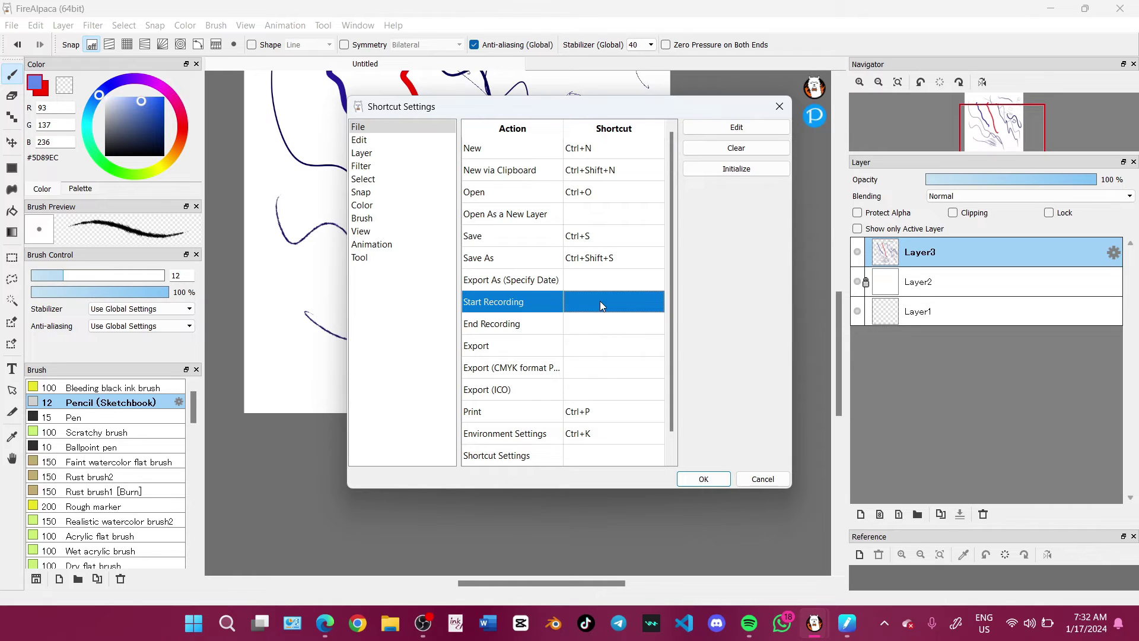
left_click(734, 127)
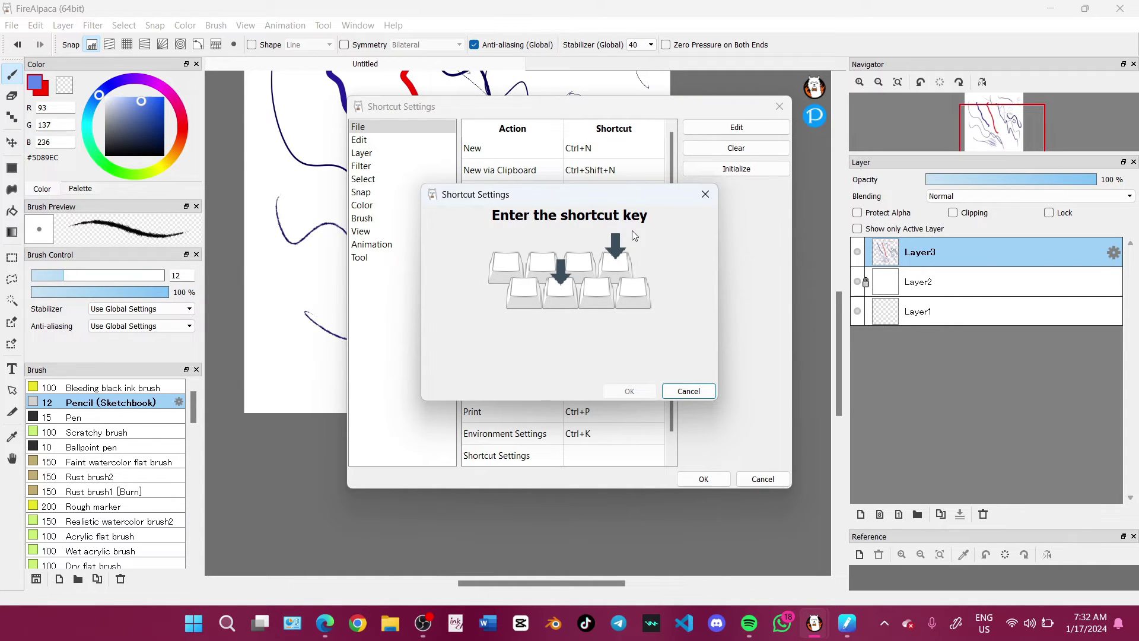
key("1")
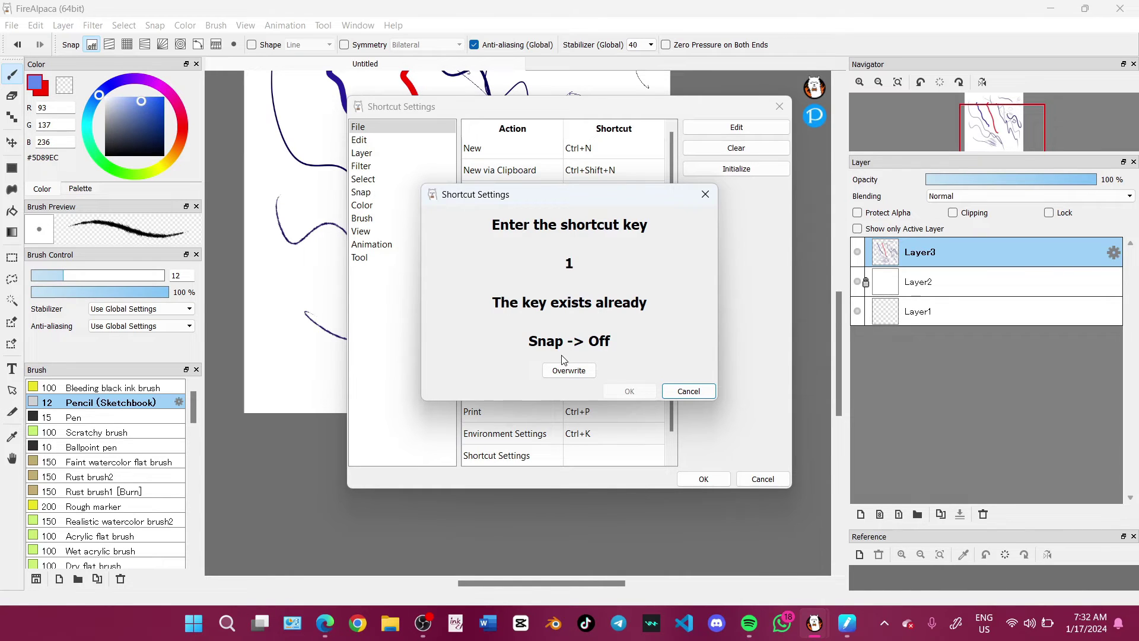
key("ctrl")
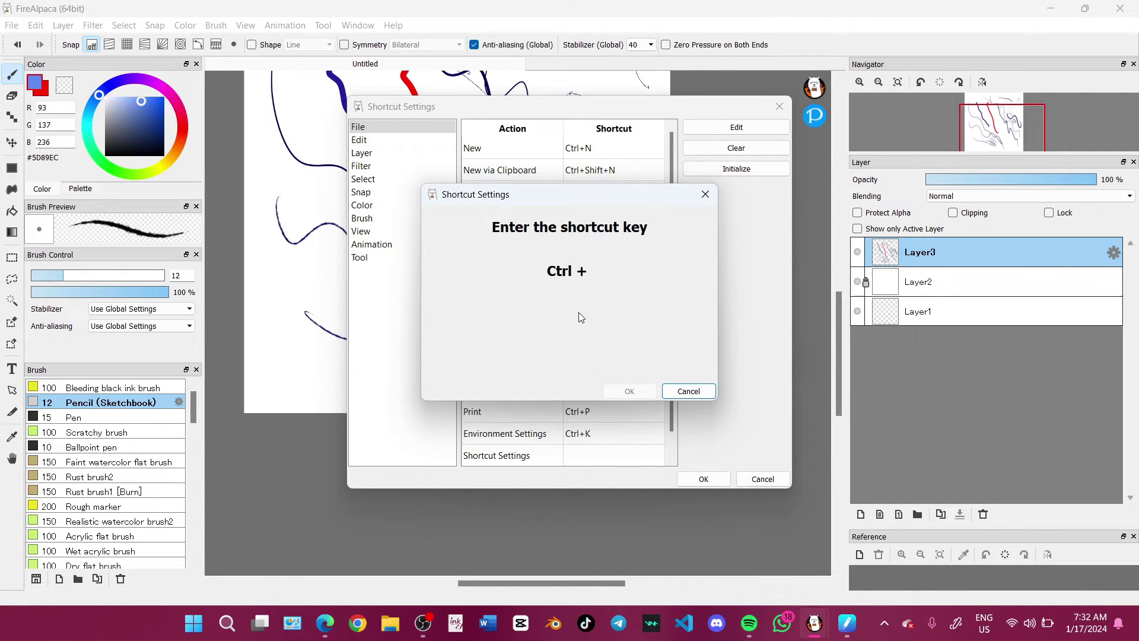
left_click(700, 392)
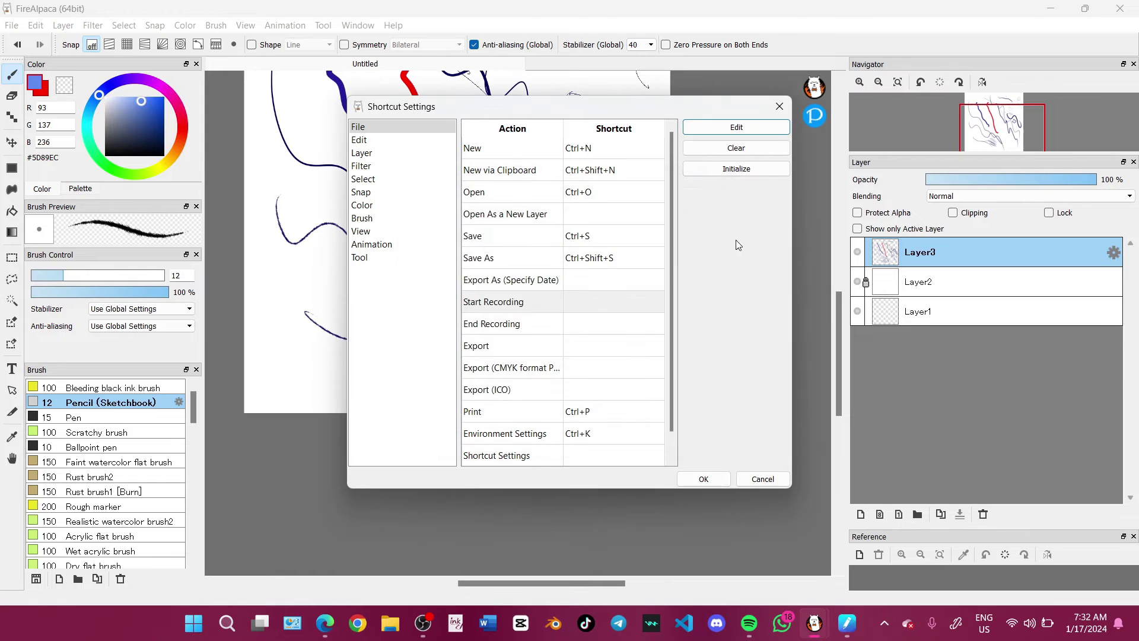
left_click(736, 127)
key("1")
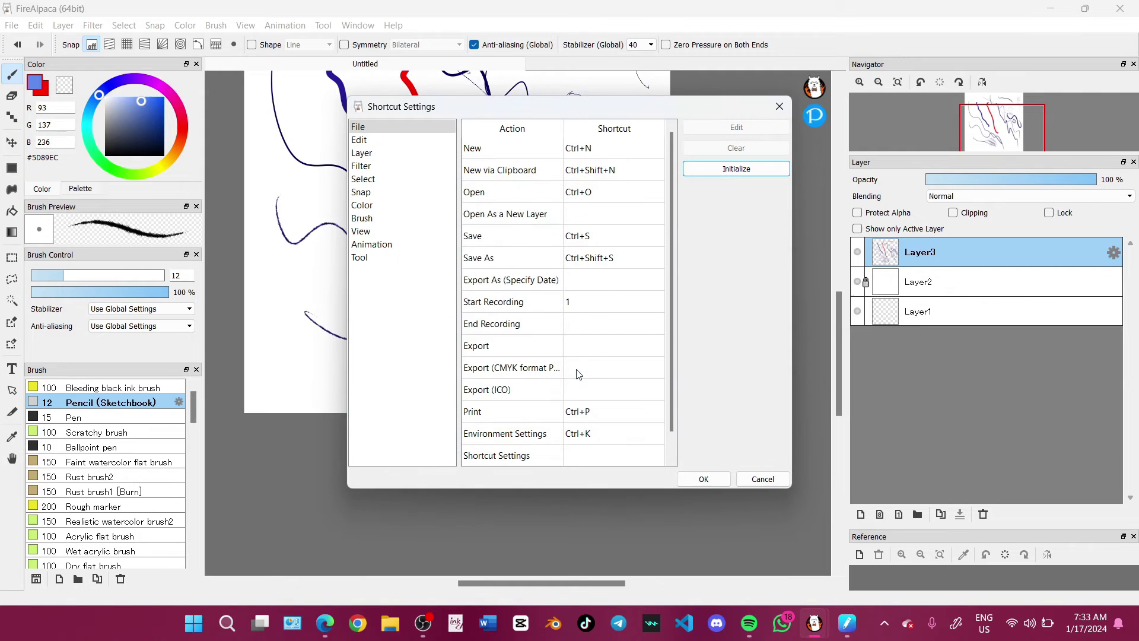
Assign 2 to End Recording, overwriting its use by Snap Parallel
left_click(573, 323)
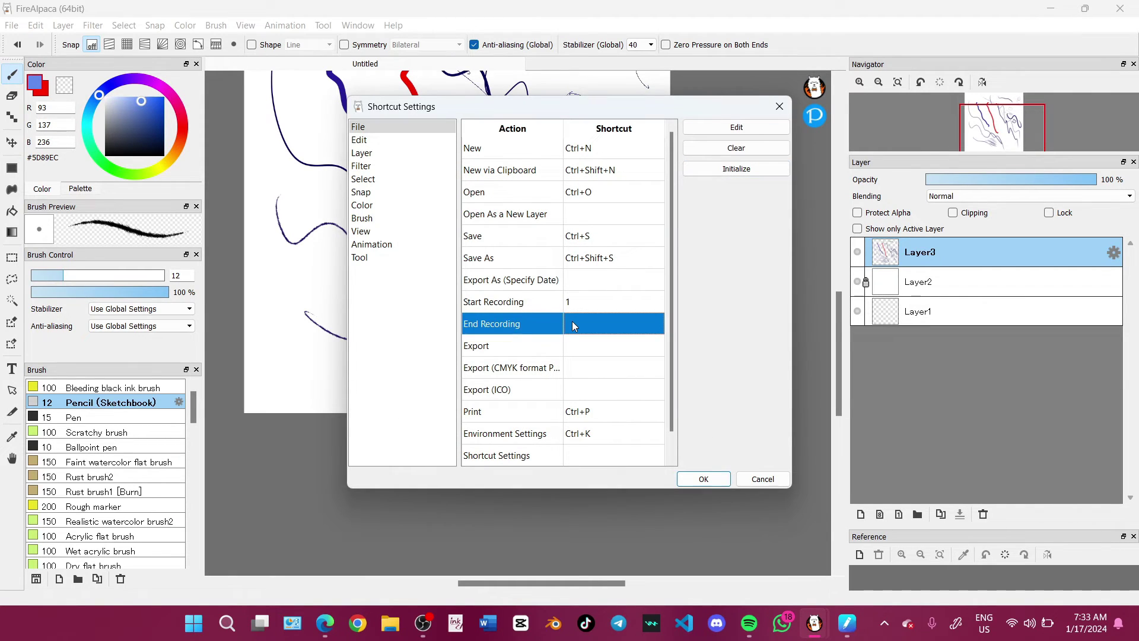
left_click(727, 130)
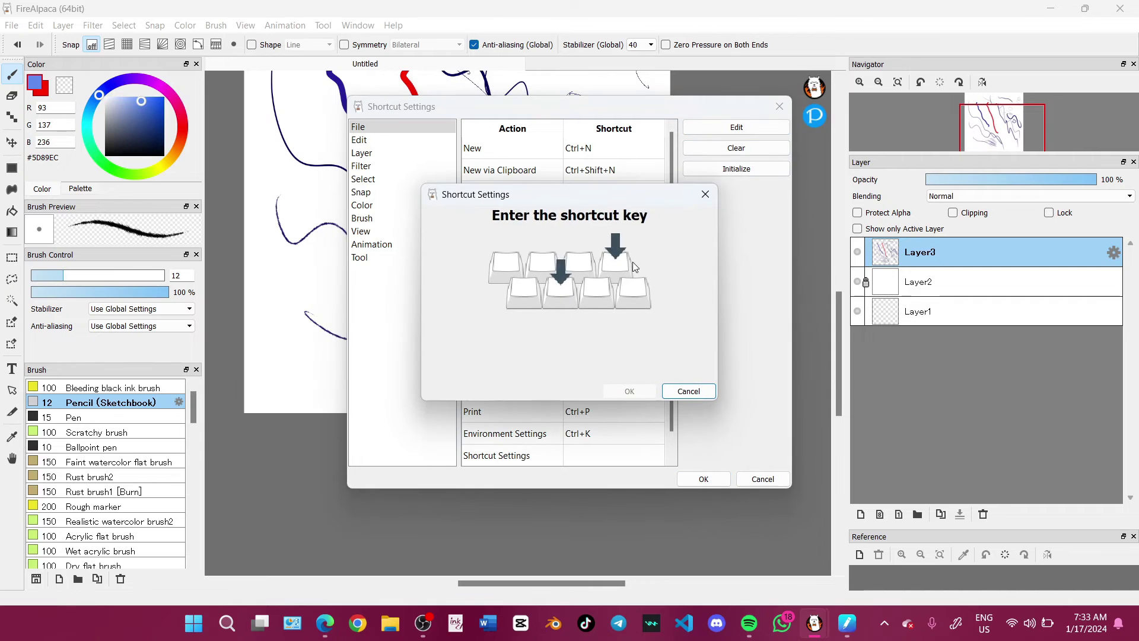
key("2")
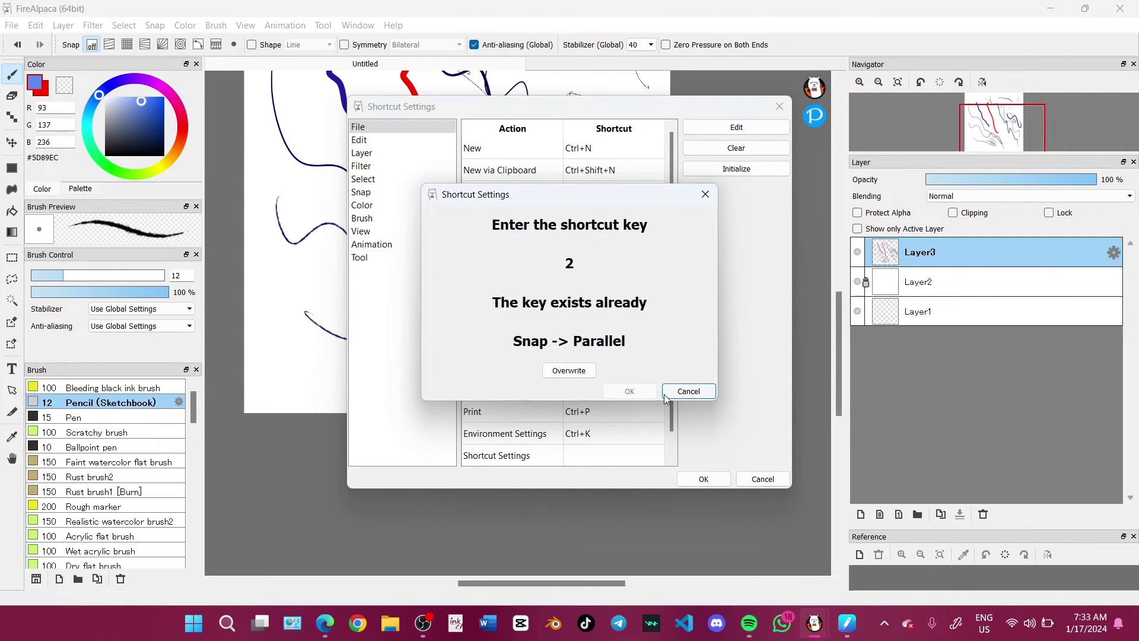
left_click(586, 371)
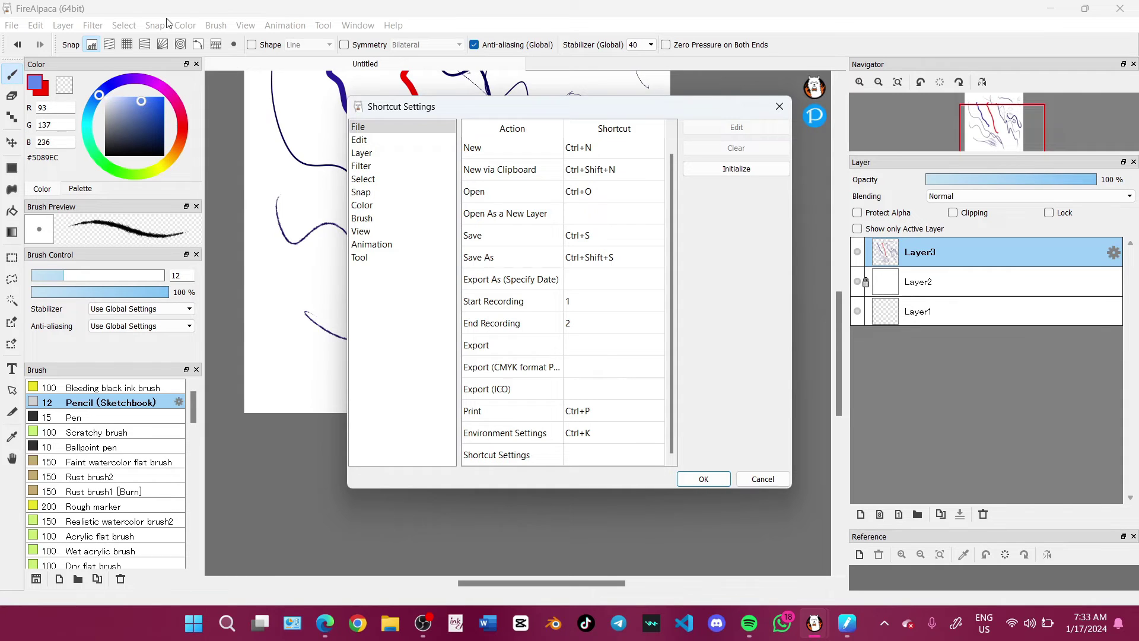
Review the Edit shortcuts, comparing the Copy and Paste actions
left_click(388, 143)
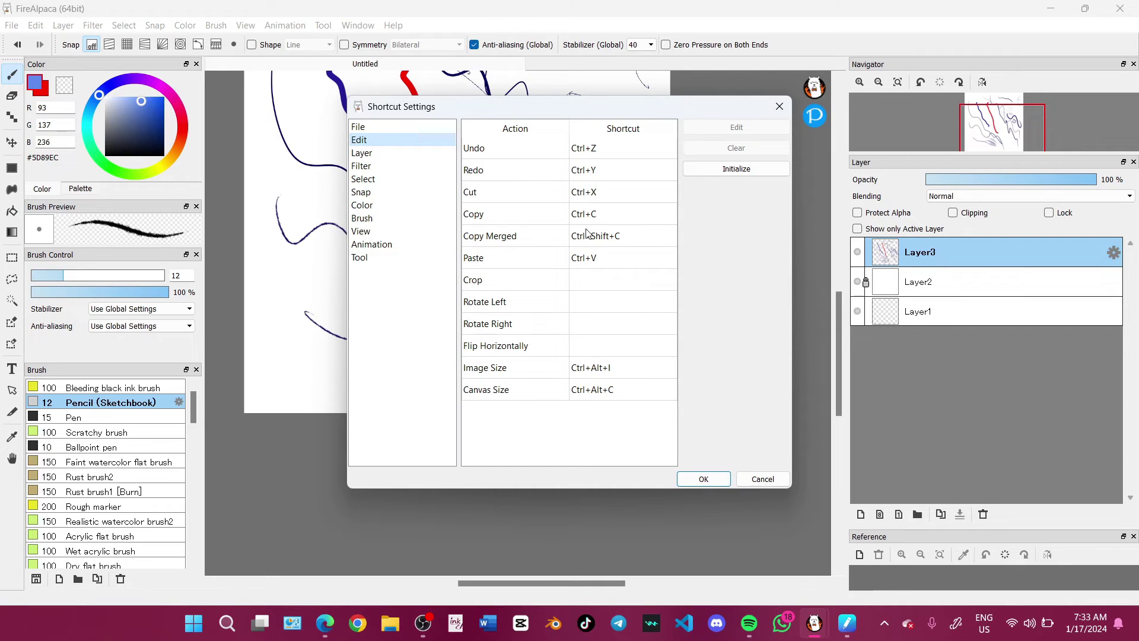
left_click(590, 255)
left_click(596, 217)
left_click(611, 255)
left_click(602, 216)
left_click(602, 255)
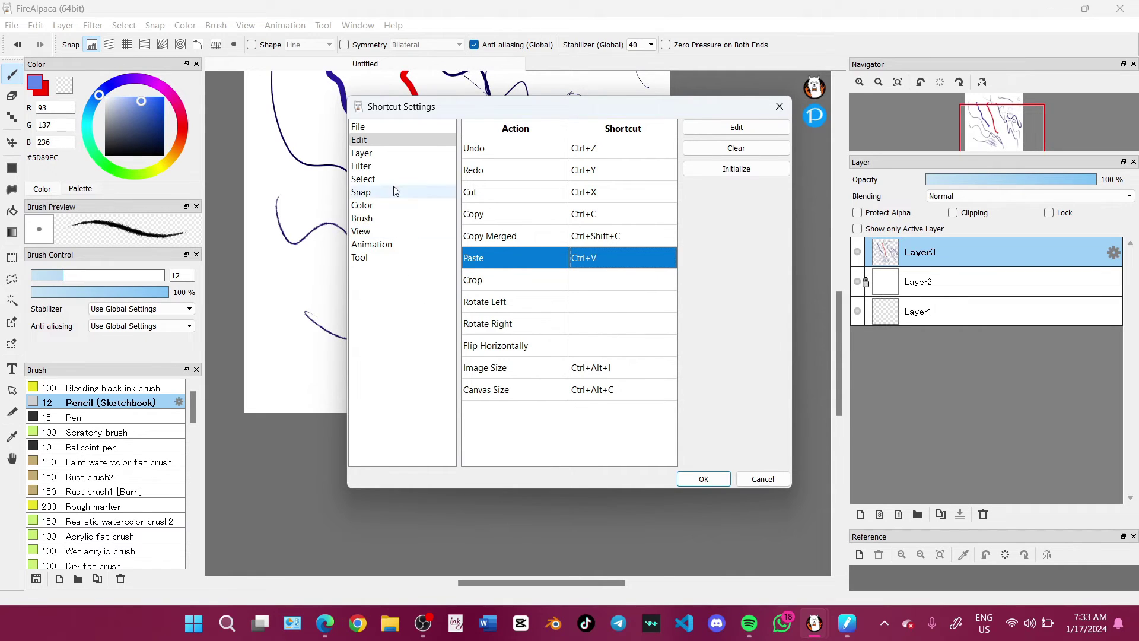
Look through the Layer shortcuts down to the Draft action
left_click(390, 156)
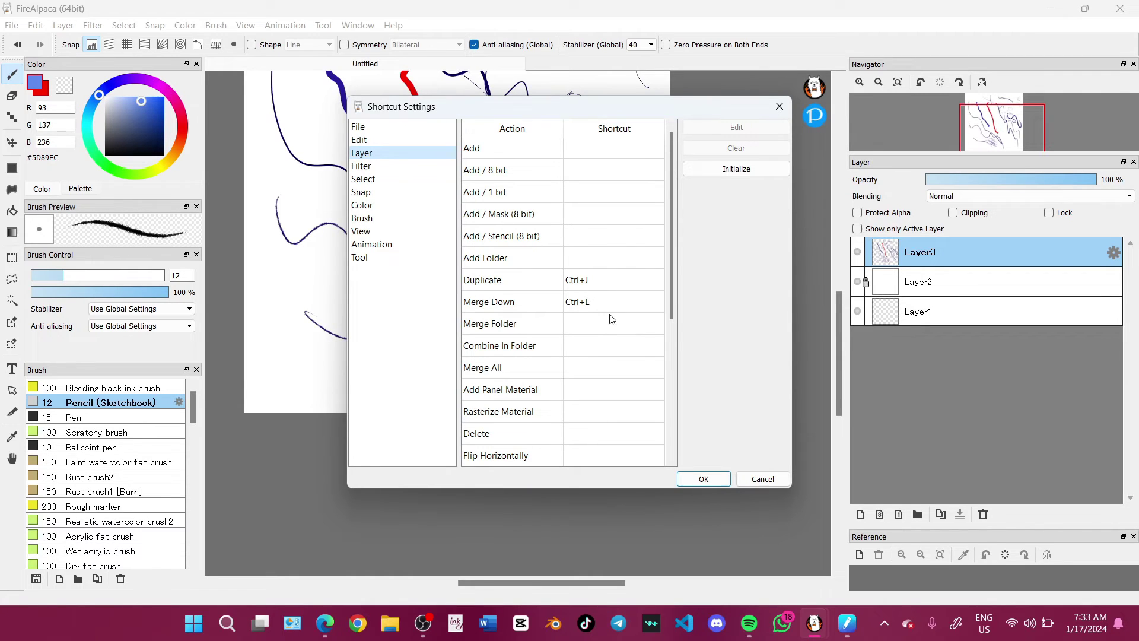
scroll(611, 319, "down", 1)
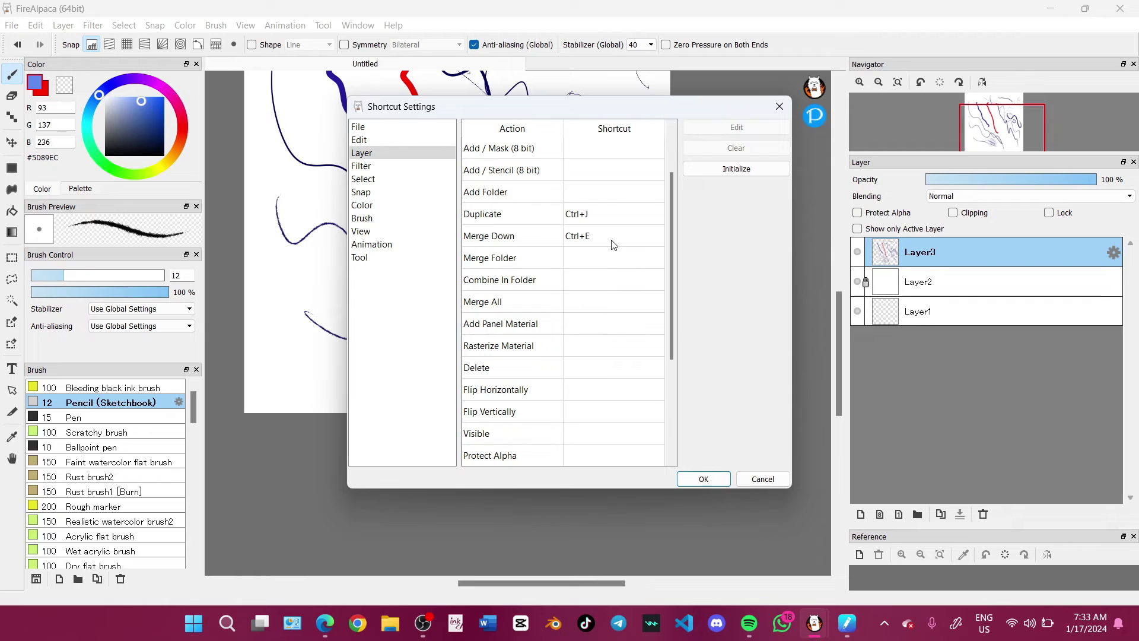
scroll(603, 314, "down", 1)
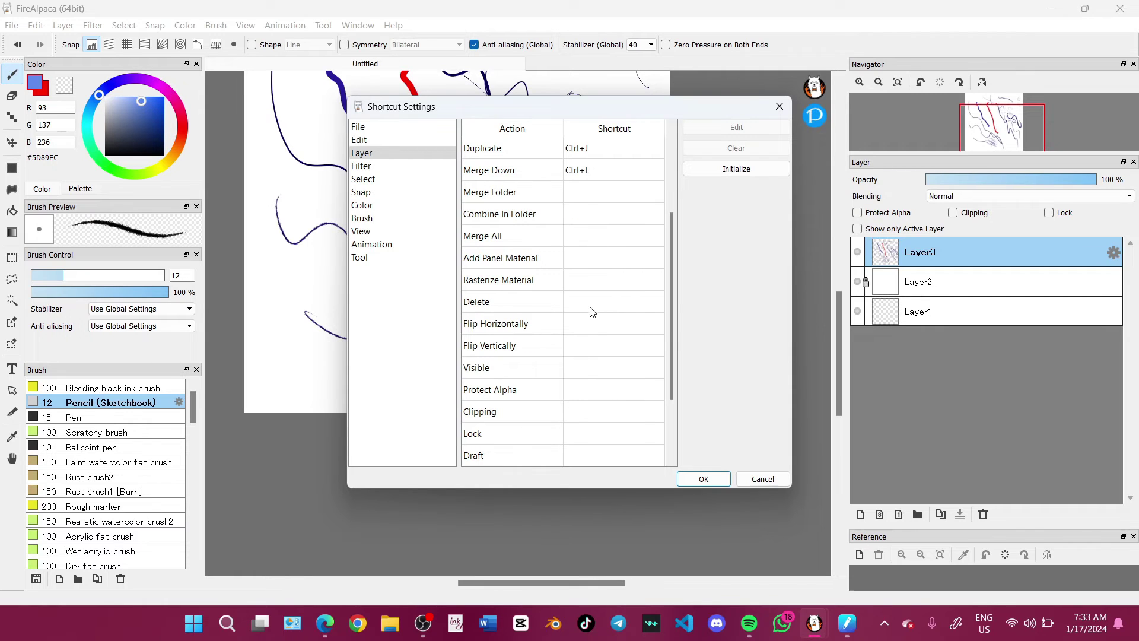
left_click(592, 311)
left_click(605, 392)
left_click(605, 435)
left_click(603, 451)
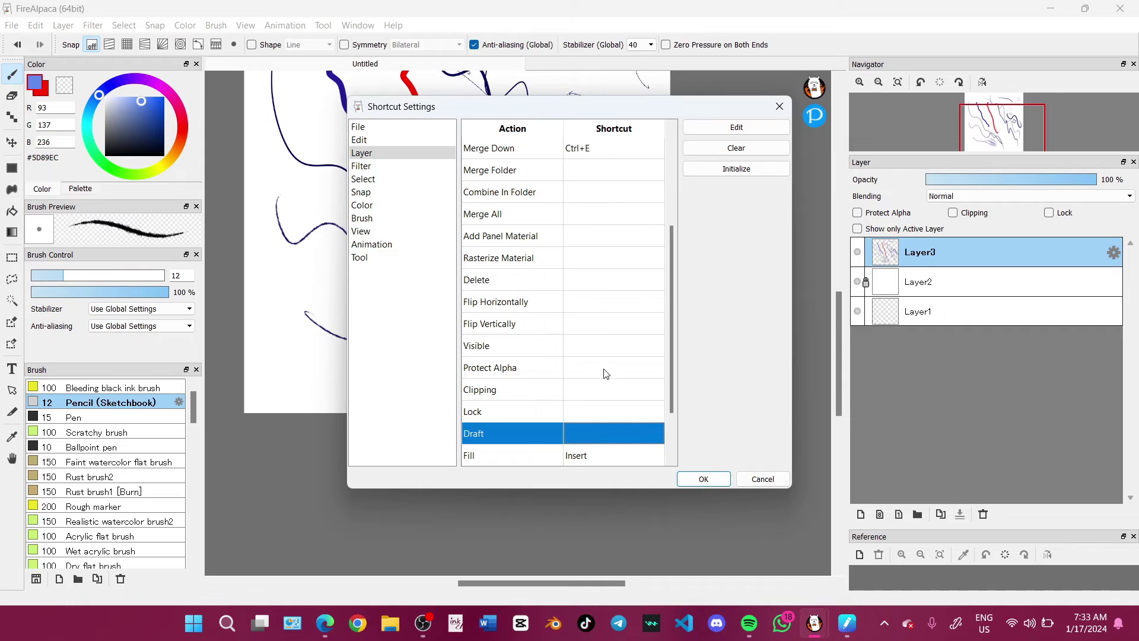
scroll(603, 368, "up", 2)
Browse the Select, Color, Snap, Brush and Animation categories, ending on Tool
left_click(363, 178)
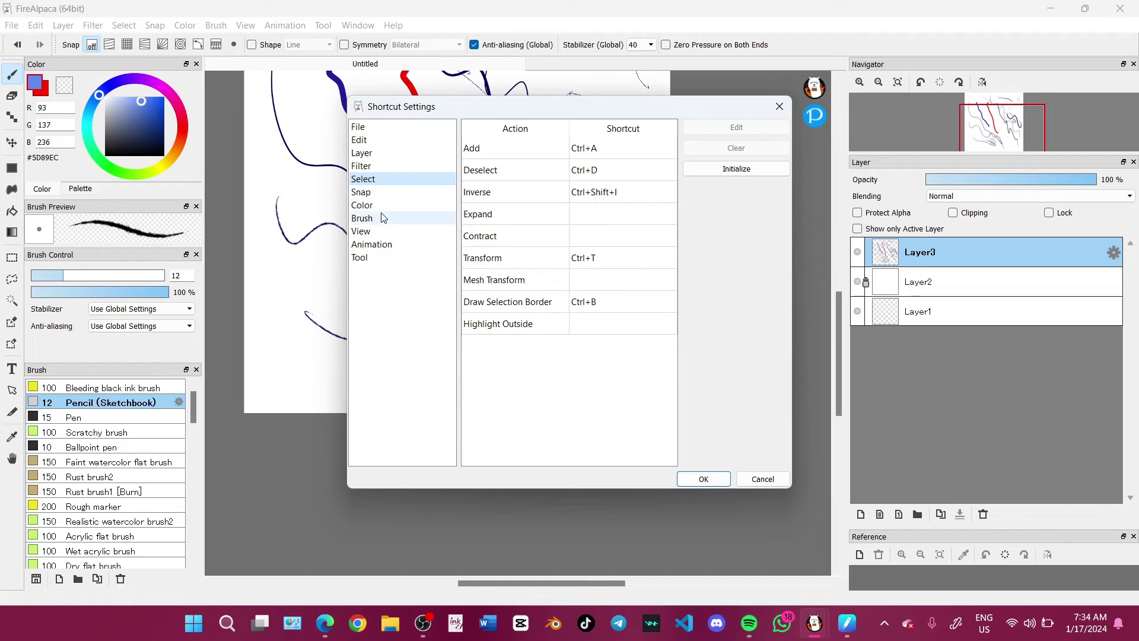
left_click(393, 202)
left_click(402, 193)
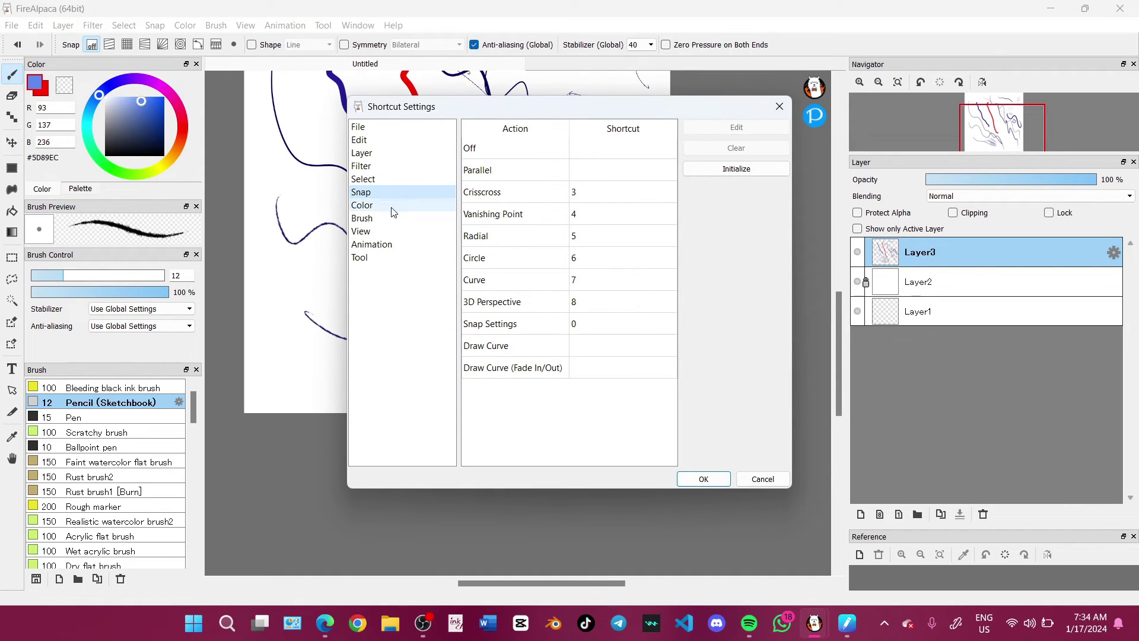
left_click(402, 217)
left_click(404, 207)
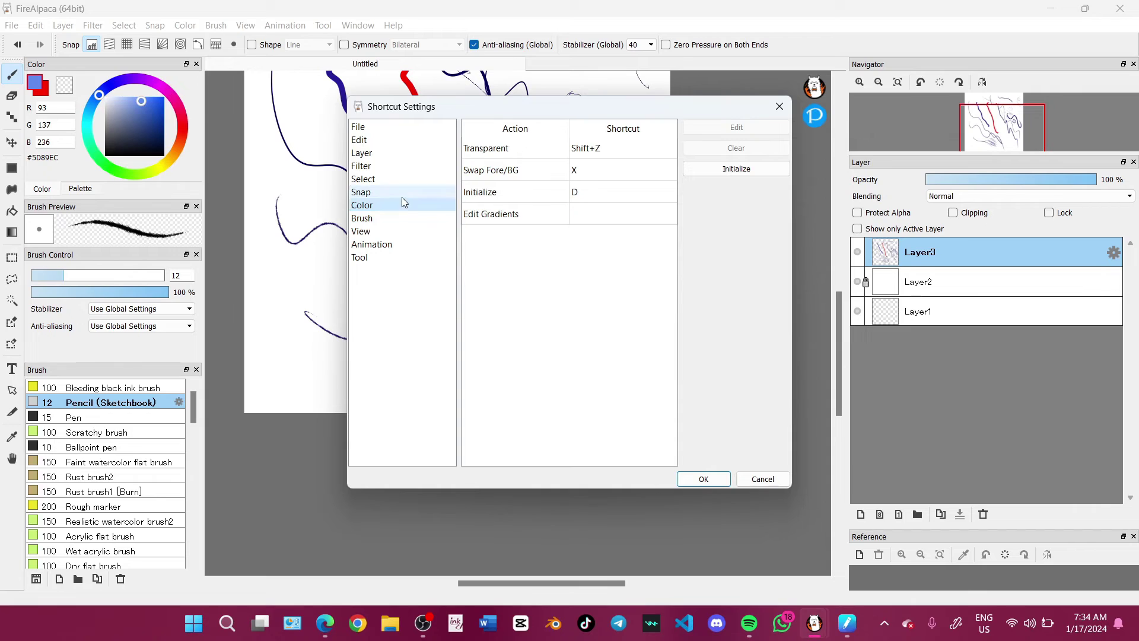
left_click(401, 193)
left_click(386, 218)
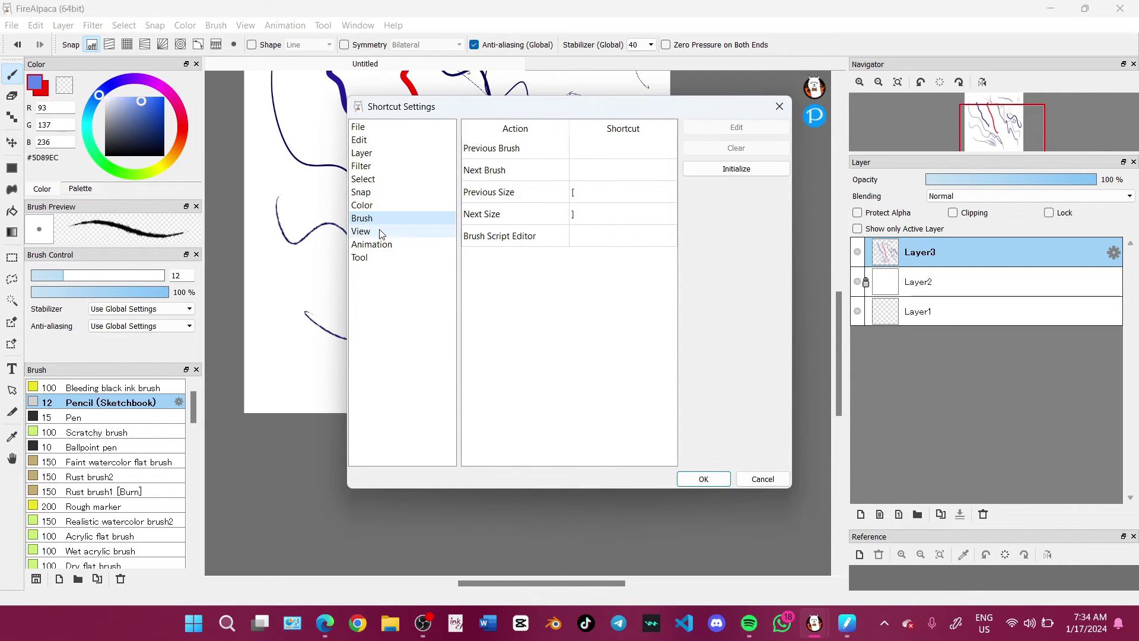
left_click(381, 243)
left_click(378, 258)
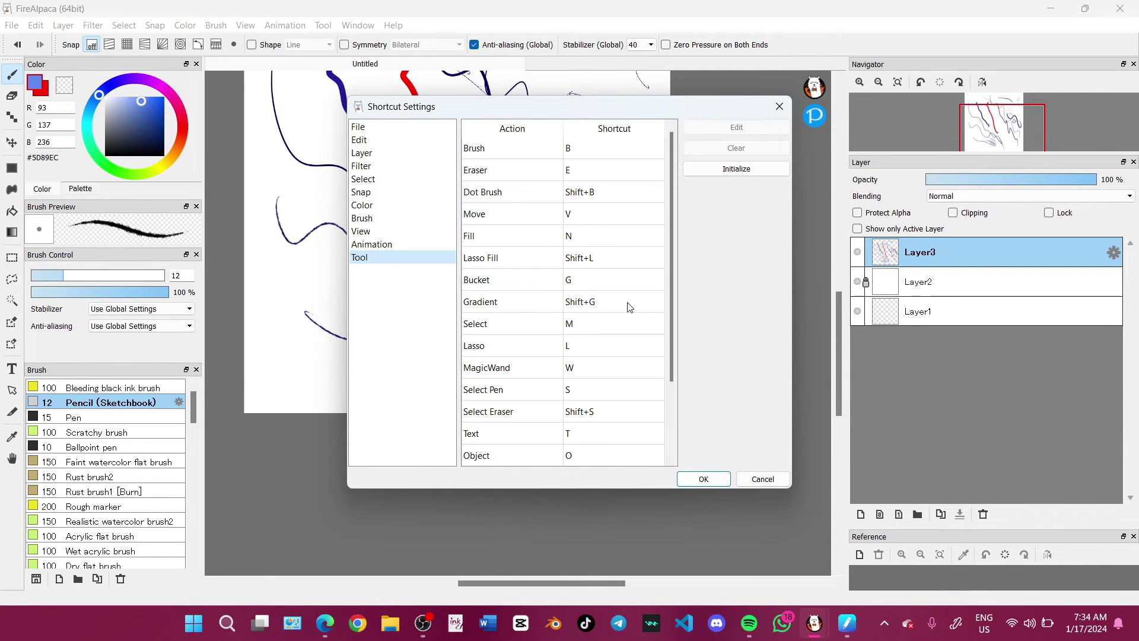
Check the Lasso, Bucket, Eraser, Brush, Eyedropper (I) and Hand (H) shortcuts, then confirm with OK
left_click(579, 348)
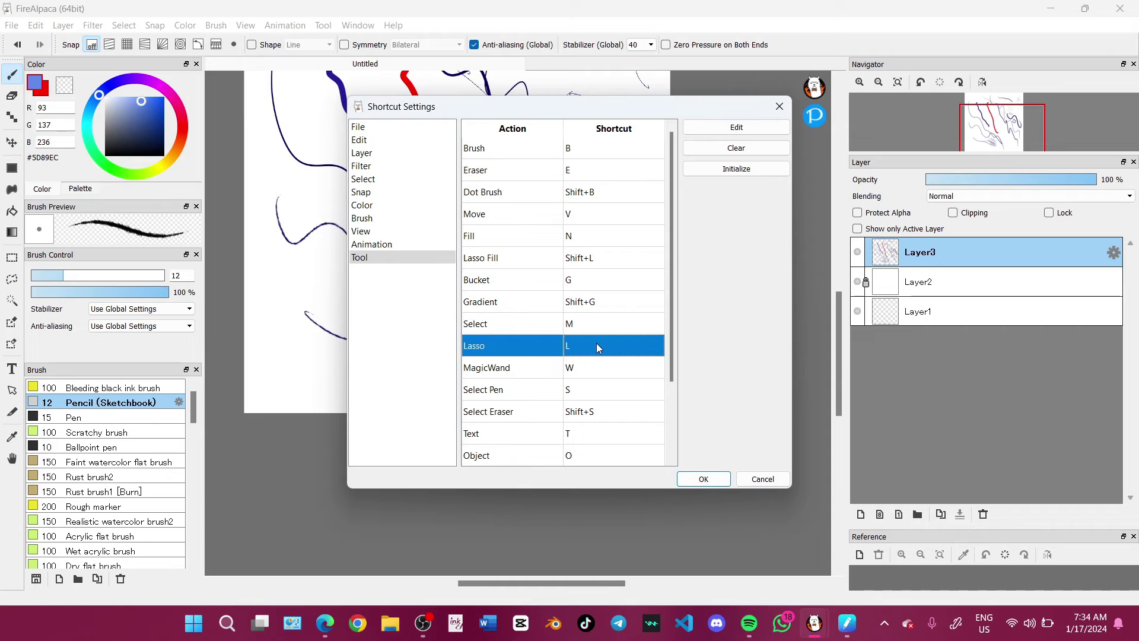
left_click(591, 279)
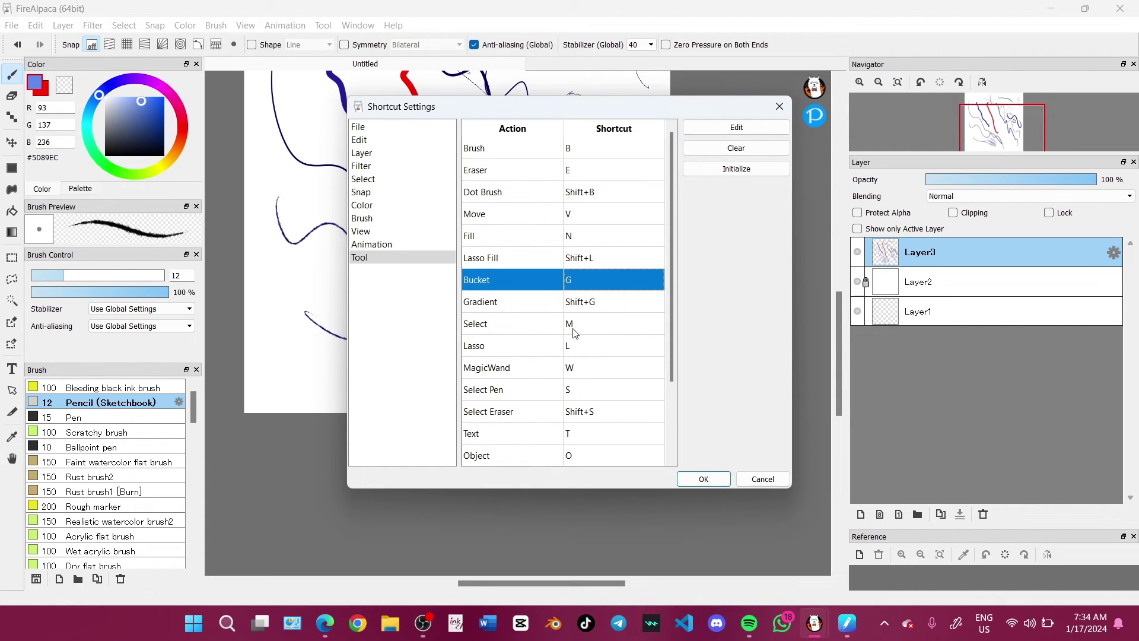
left_click(591, 173)
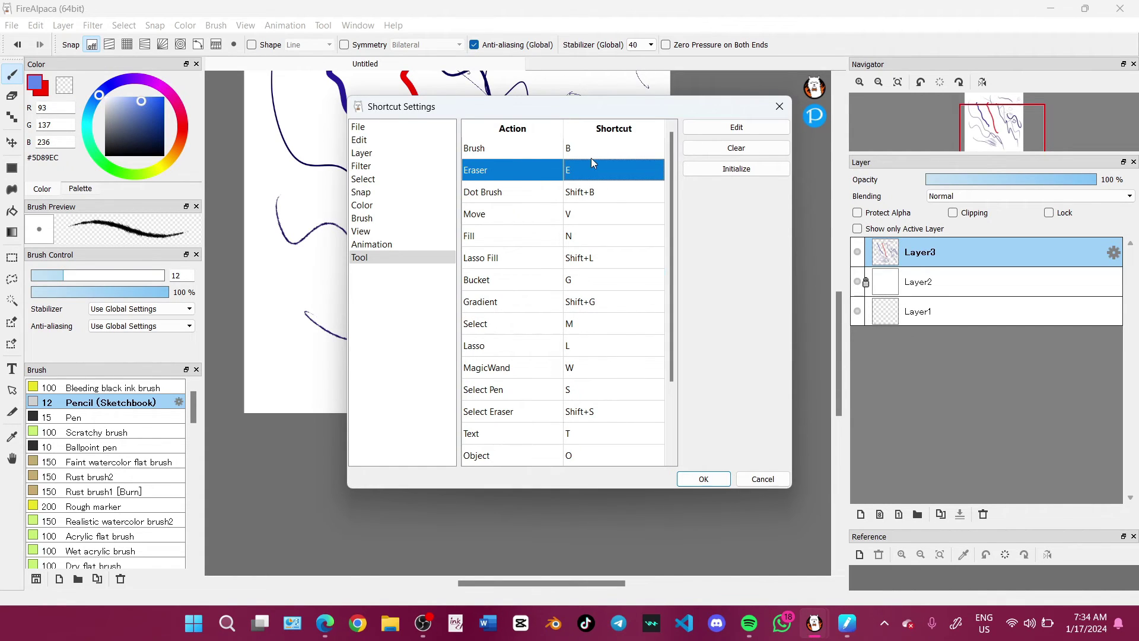
left_click(591, 149)
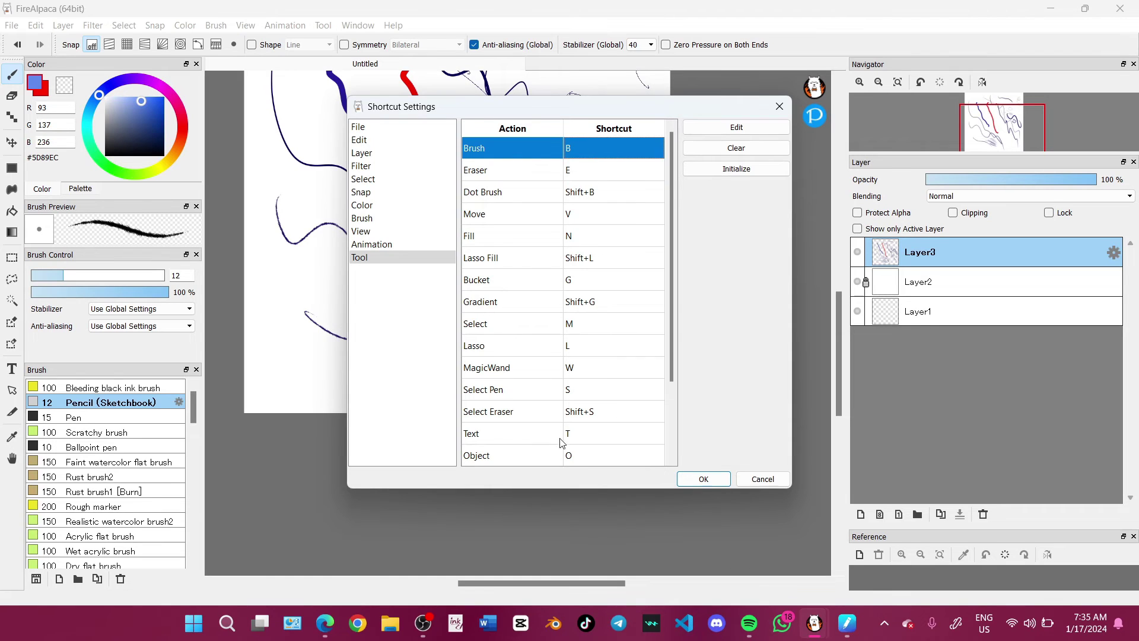
scroll(563, 439, "down", 1)
left_click(595, 444)
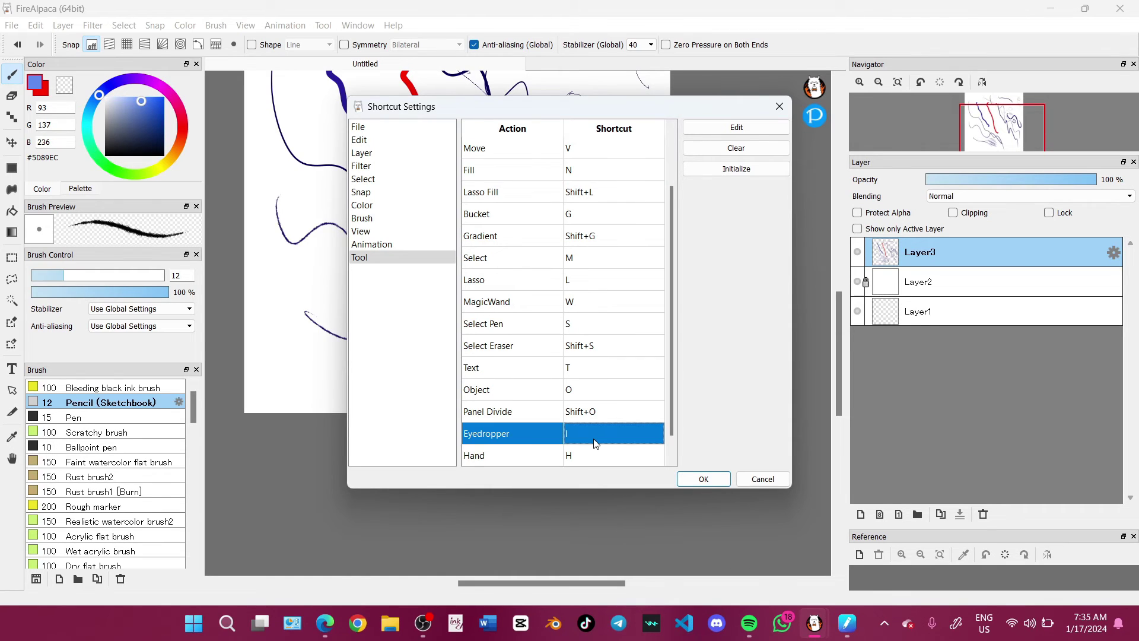
scroll(595, 444, "down", 1)
left_click(591, 458)
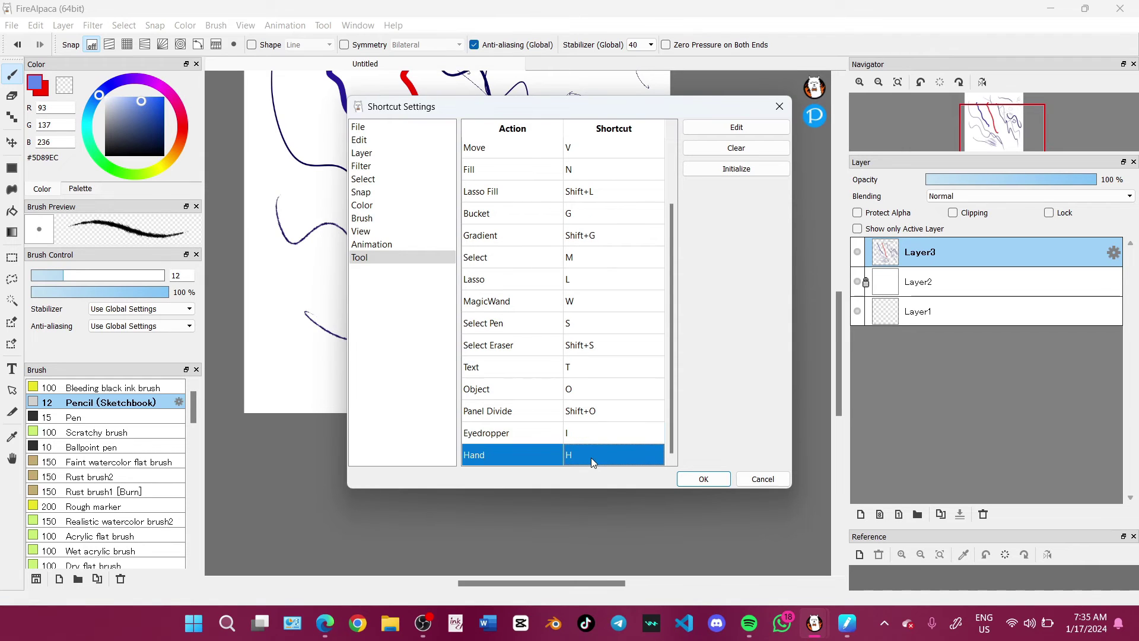
left_click(707, 478)
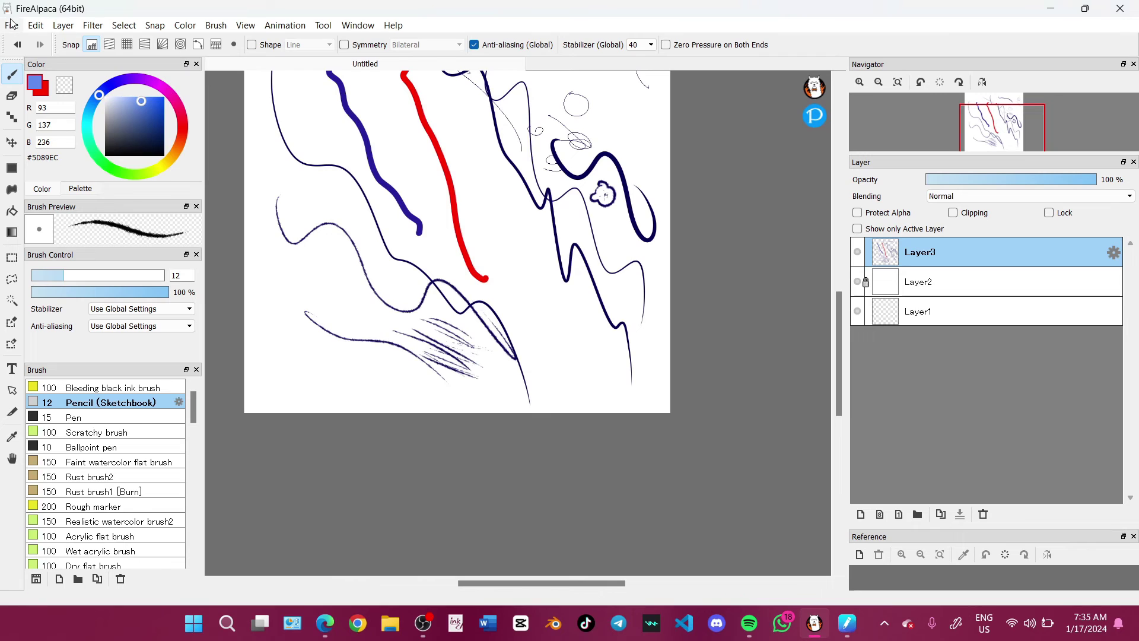
Reopen Shortcut Settings to view File shortcuts, close it, and undo Layer3 for a blank canvas
left_click(12, 26)
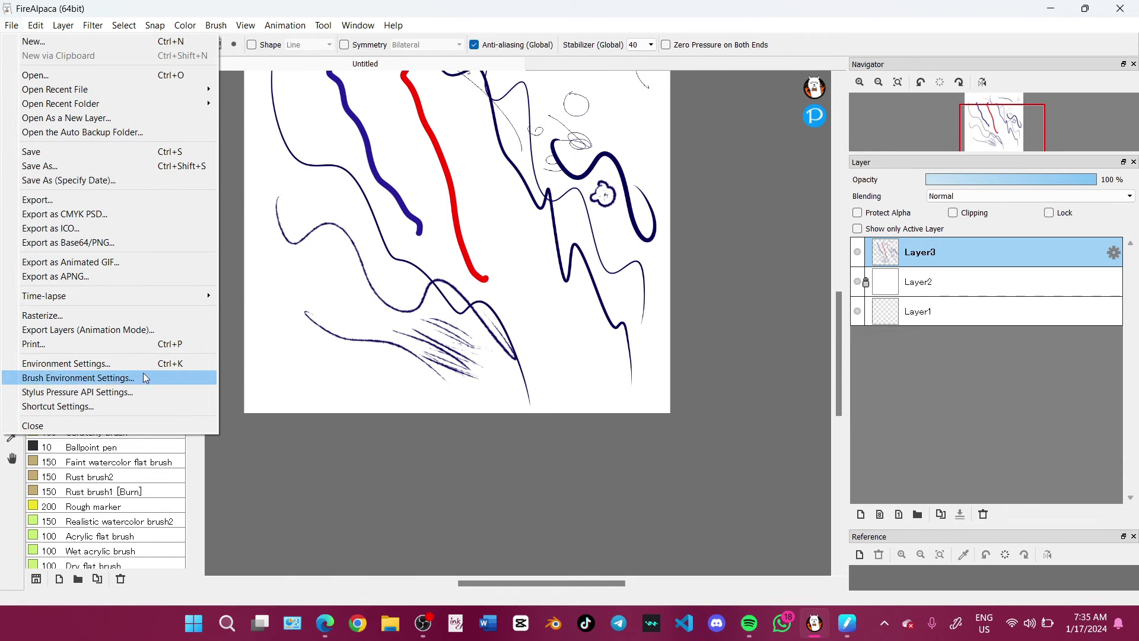
left_click(57, 407)
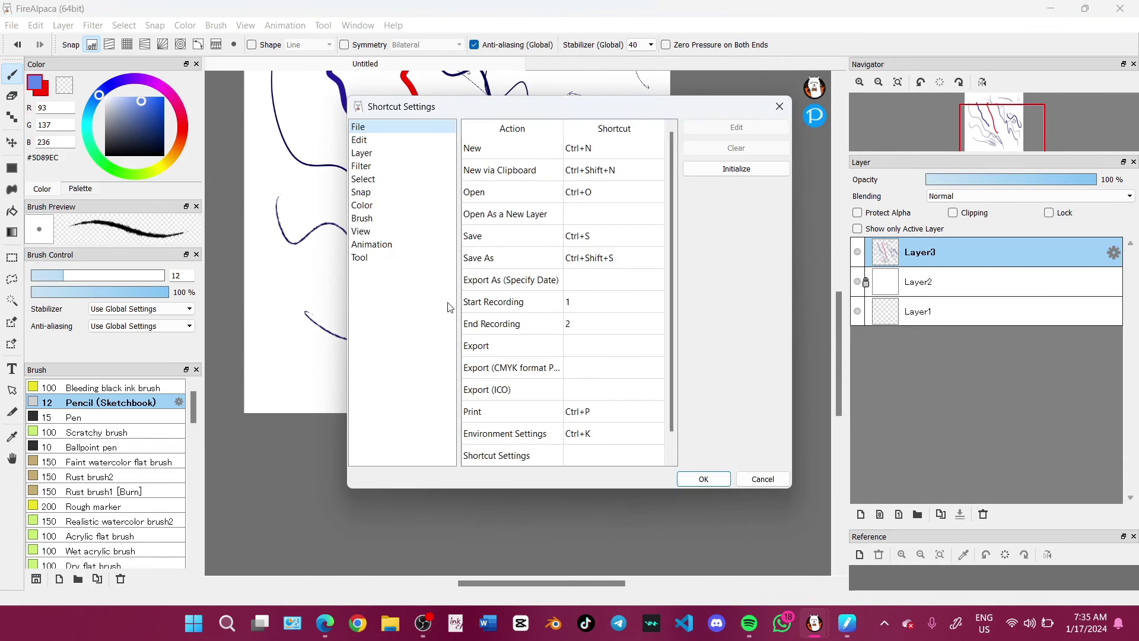
scroll(520, 263, "down", 1)
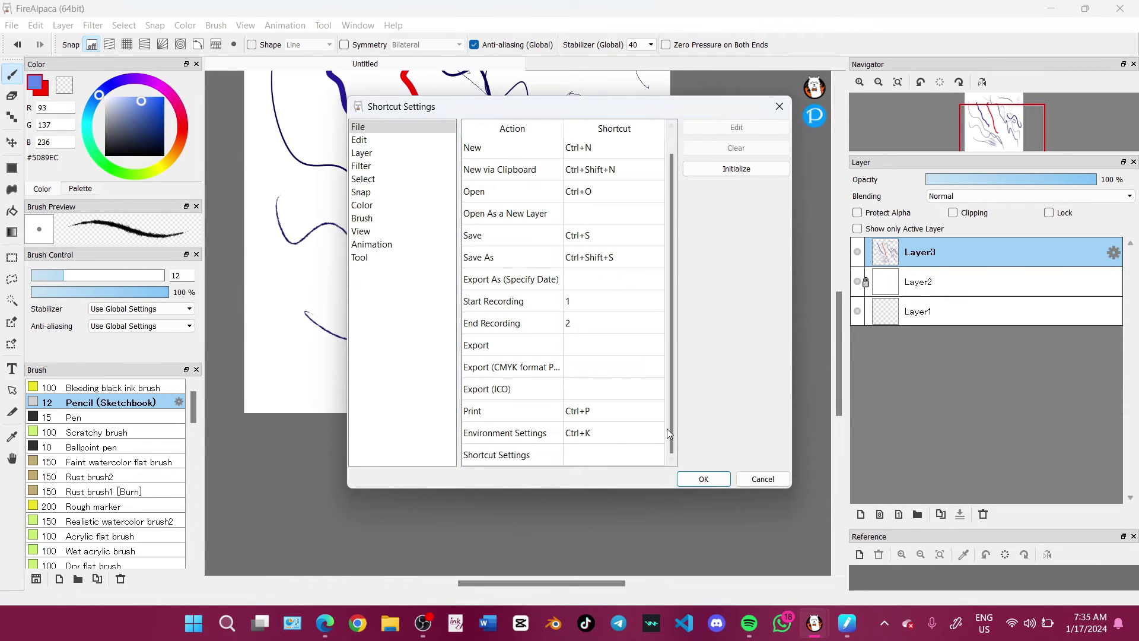
left_click(703, 479)
key("ctrl+z")
left_click(369, 489)
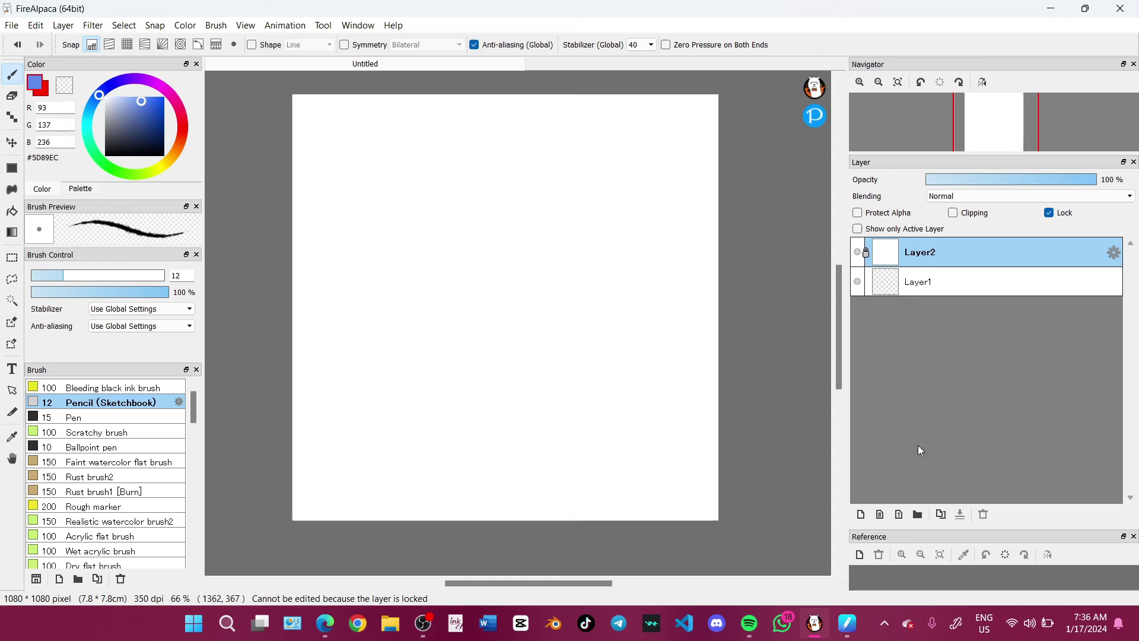
On a new layer, draw a two-eared bear-head outline with the Pen brush in dark red
left_click(860, 515)
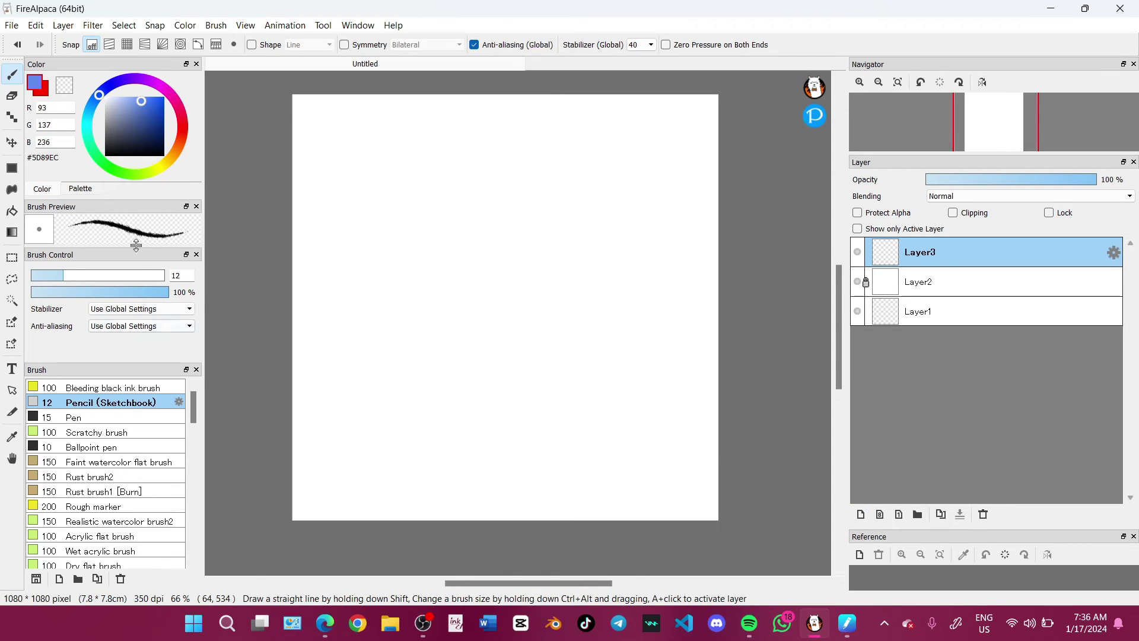
left_click(130, 416)
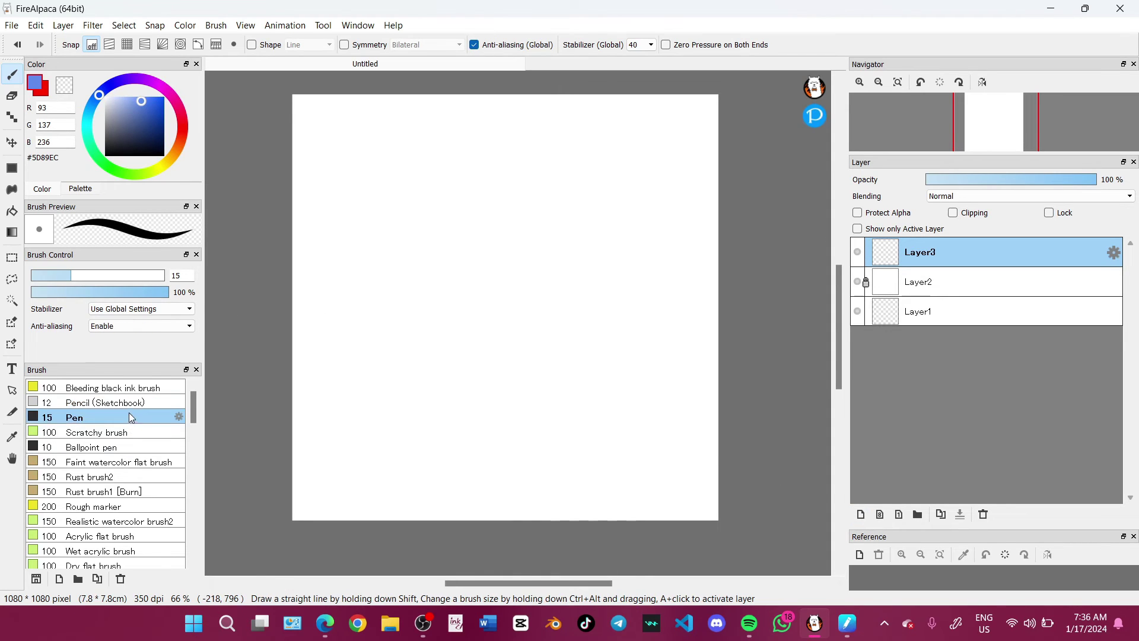
left_click(181, 133)
left_click(160, 123)
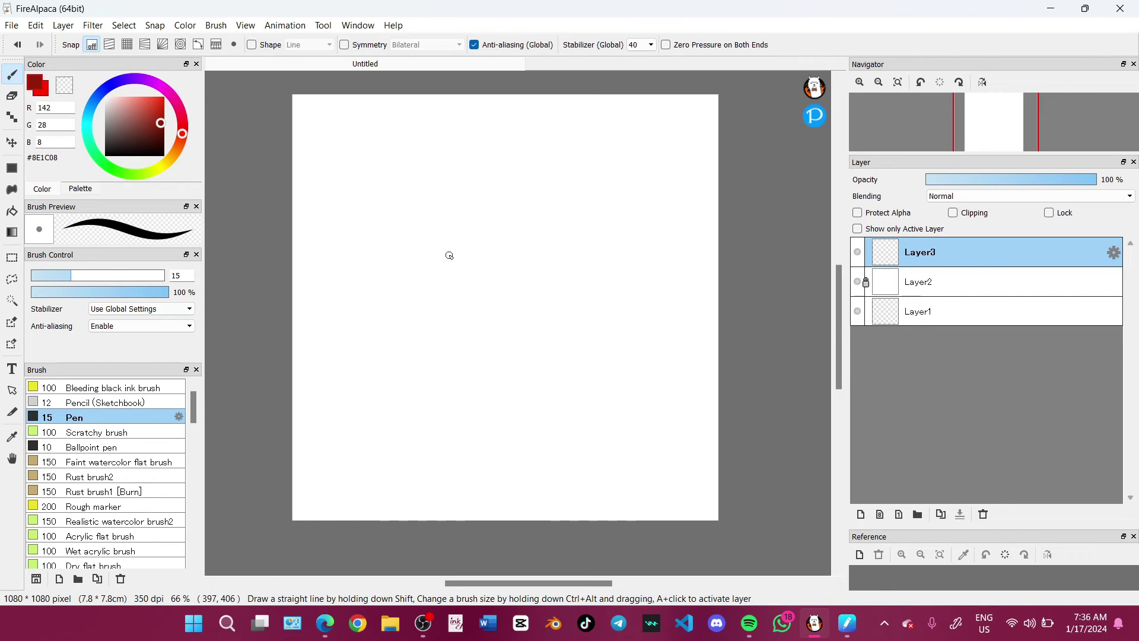
mouse_move(423, 224)
left_mouse_down()
mouse_move(496, 191)
mouse_move(551, 217)
left_mouse_up()
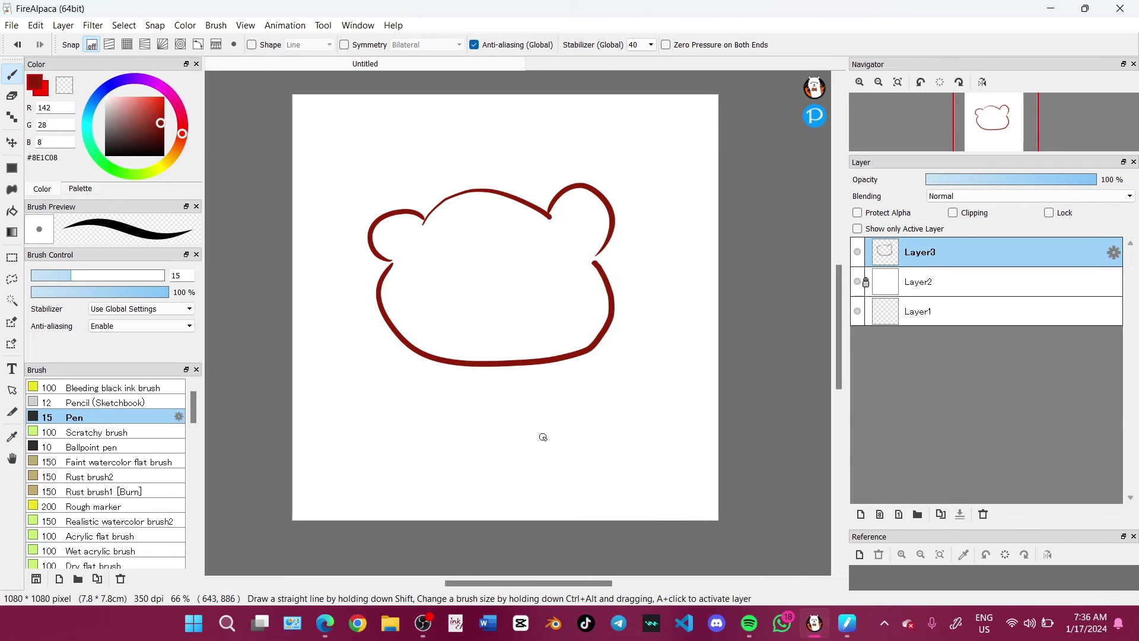
key("l")
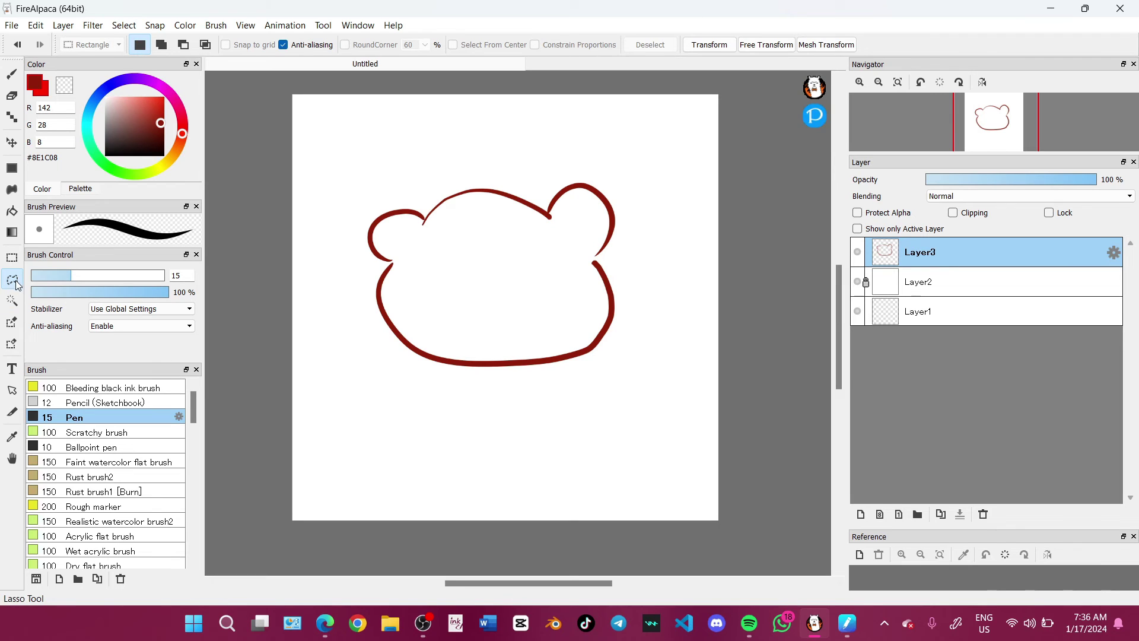
Lasso the bear outline, copy it and paste it onto a new layer
mouse_move(390, 180)
left_mouse_down()
mouse_move(358, 202)
mouse_move(348, 252)
mouse_move(360, 327)
mouse_move(430, 377)
mouse_move(492, 390)
mouse_move(560, 396)
mouse_move(632, 368)
mouse_move(653, 272)
mouse_move(637, 191)
mouse_move(546, 155)
mouse_move(393, 182)
left_mouse_up()
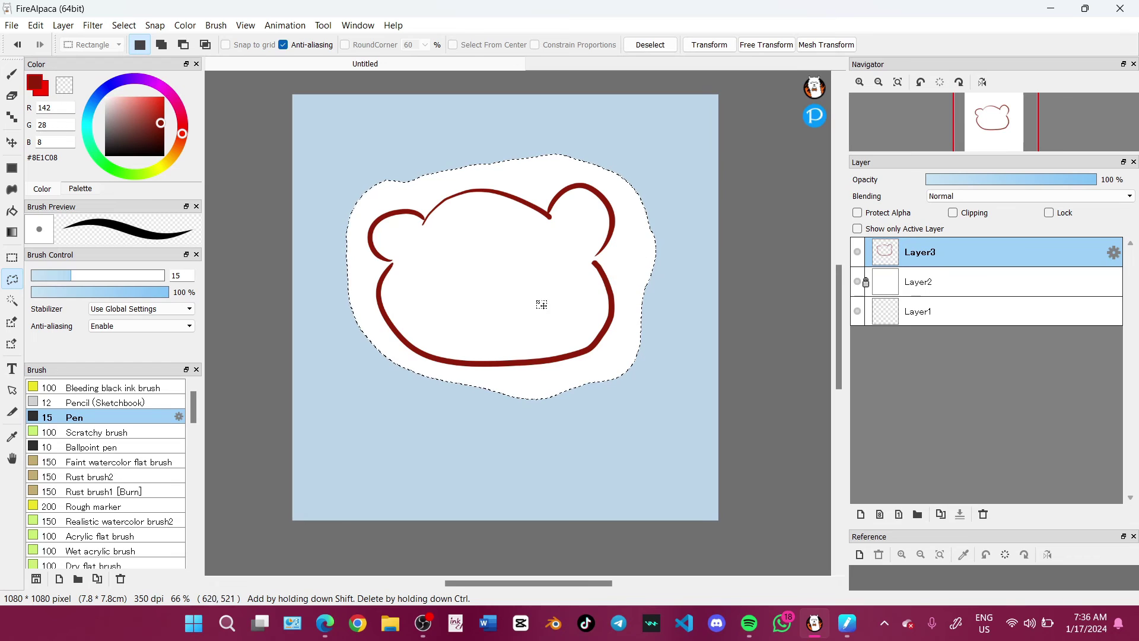
key("ctrl")
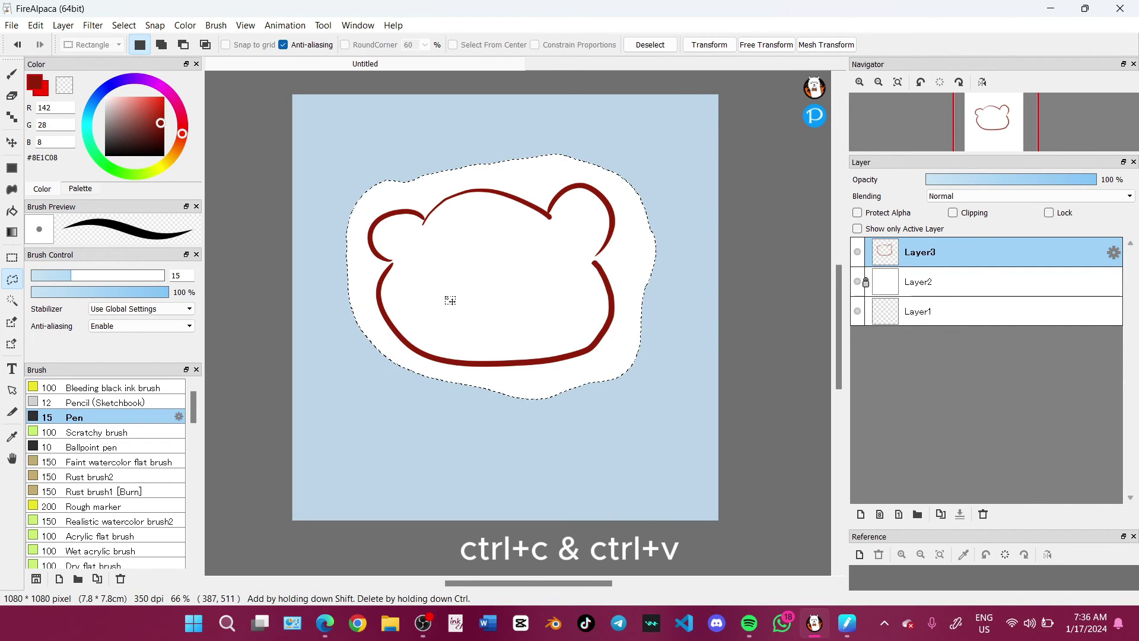
key("ctrl+v")
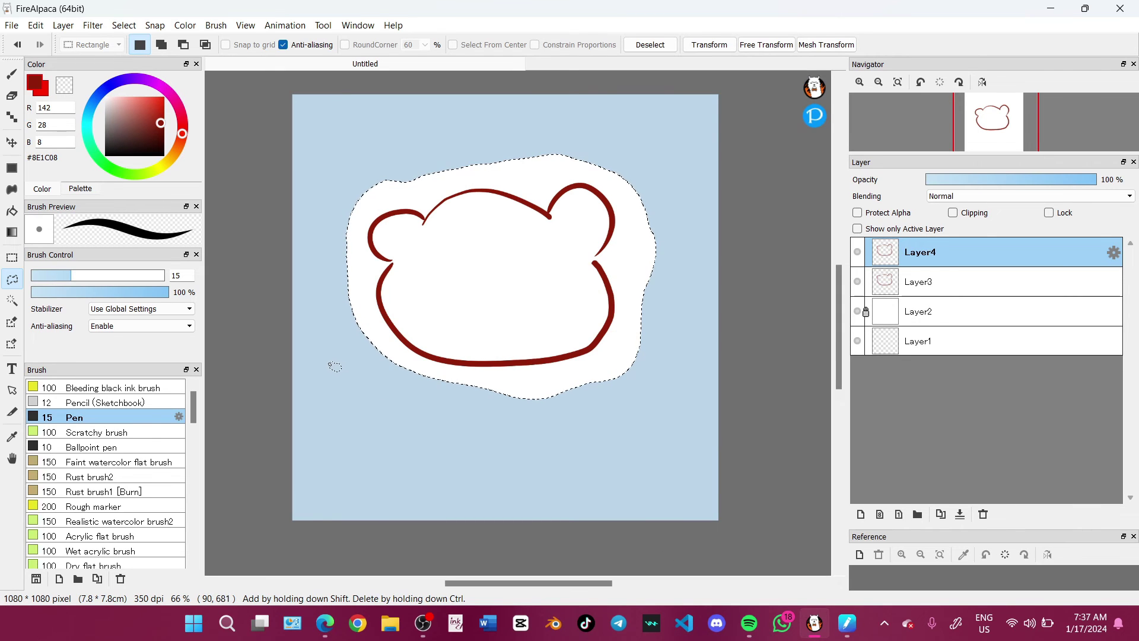
Move the pasted bear copy directly below the original and line it up
key("ctrl+t")
left_click_drag(414, 251, 420, 455)
key("Return")
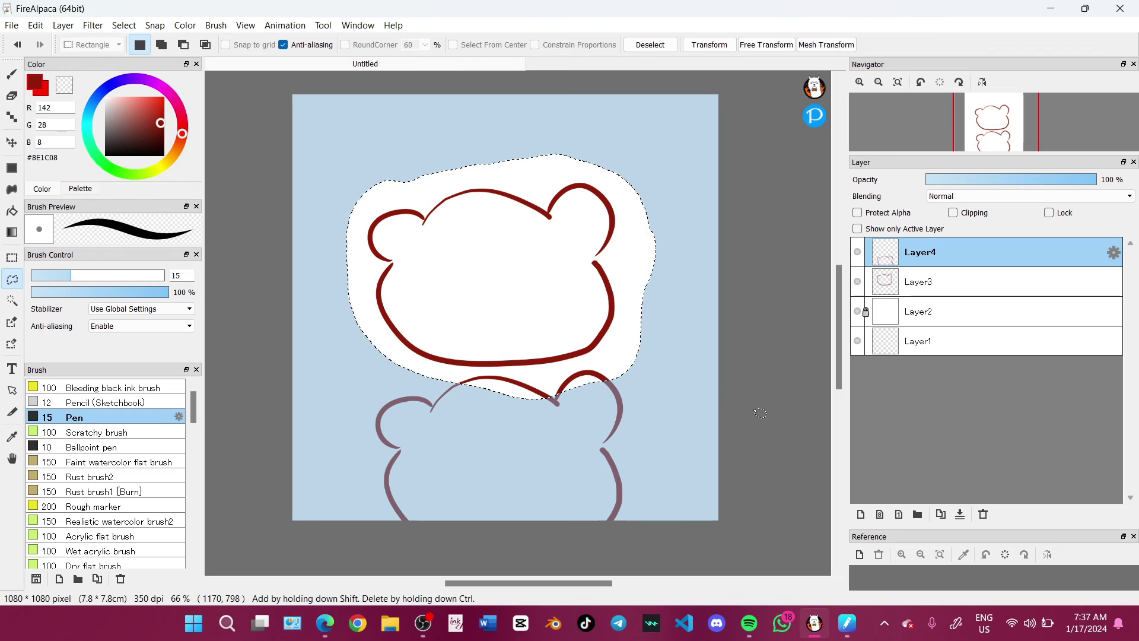
key("ctrl+d")
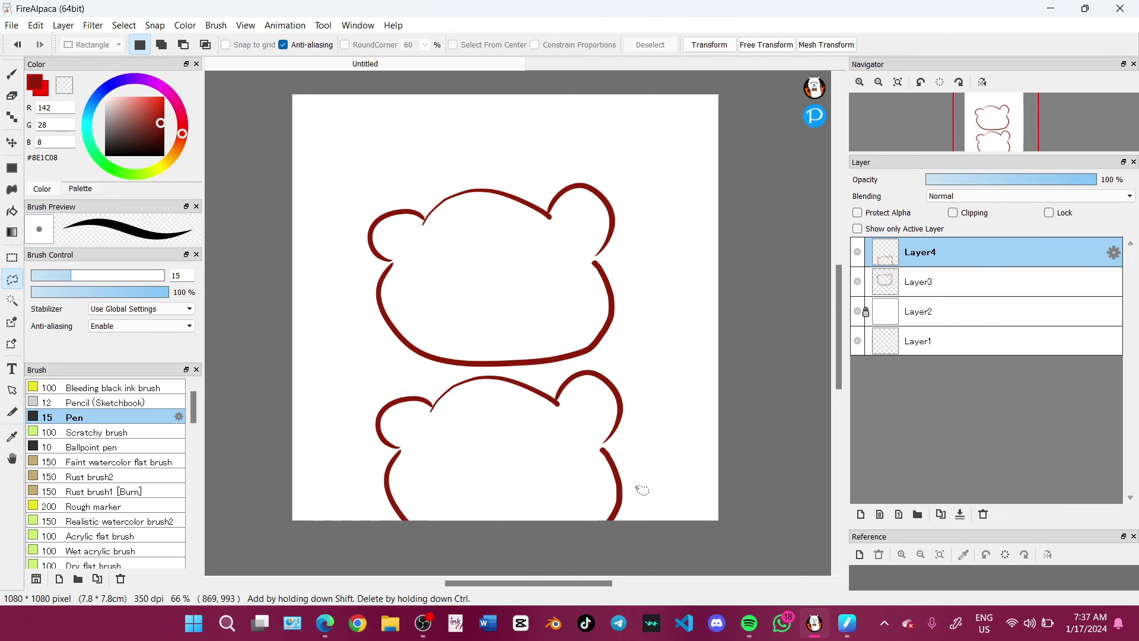
key("ctrl+t")
left_click_drag(494, 397, 486, 434)
key("ctrl+t")
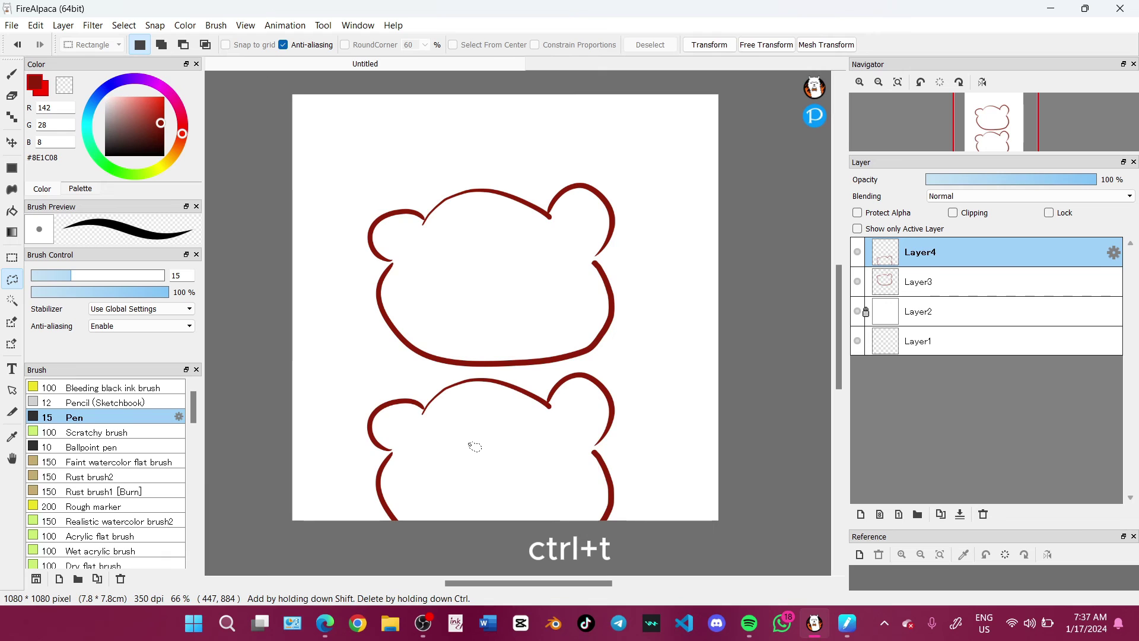
Apply the transform and make Layer3 the active layer
left_click(880, 286)
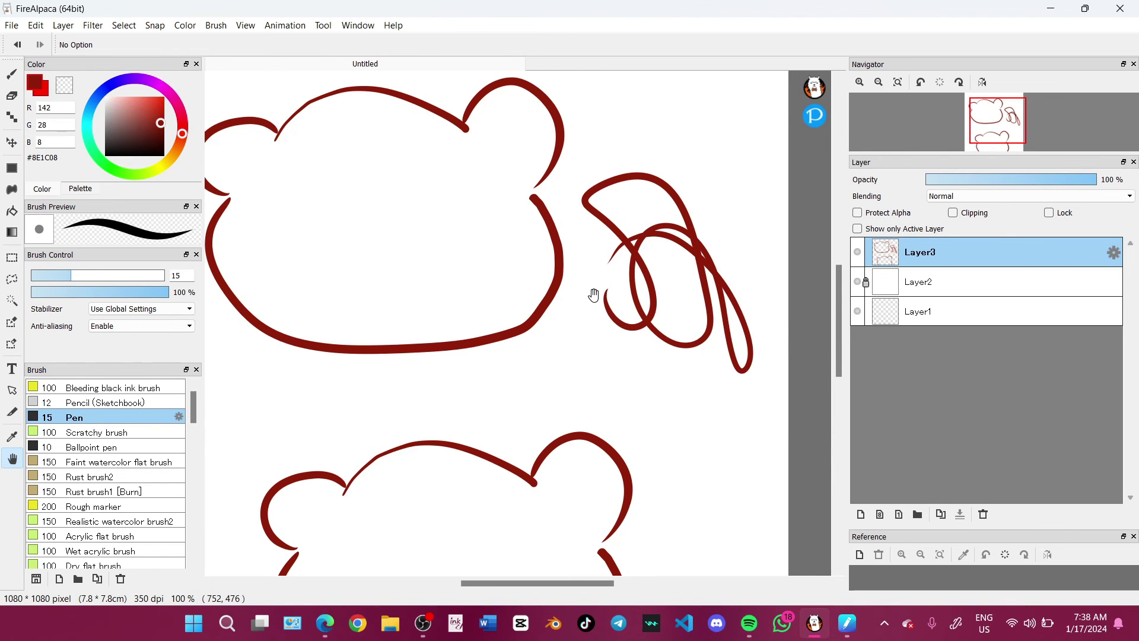
left_click(848, 623)
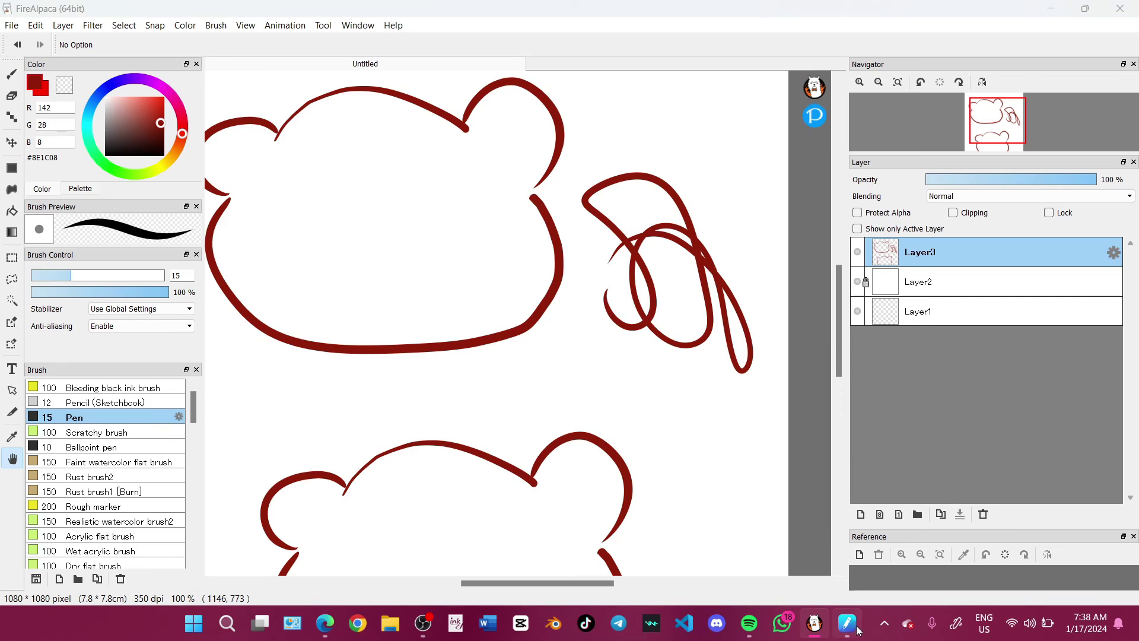
Check each tablet press key's mapping in the Huion driver, then close it
mouse_move(416, 190)
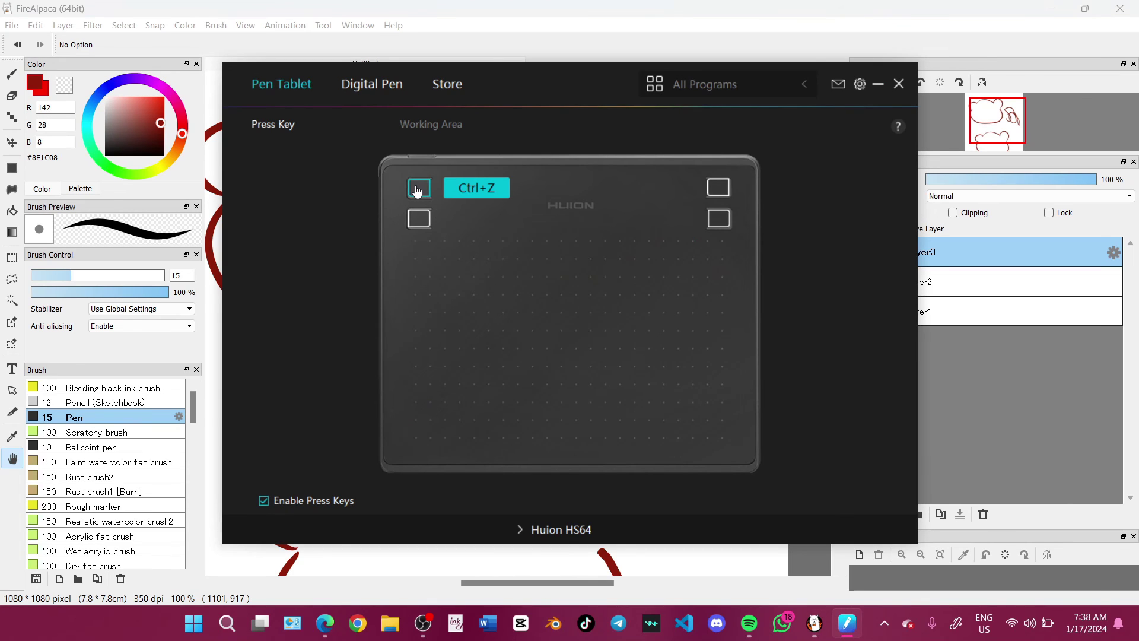
mouse_move(419, 223)
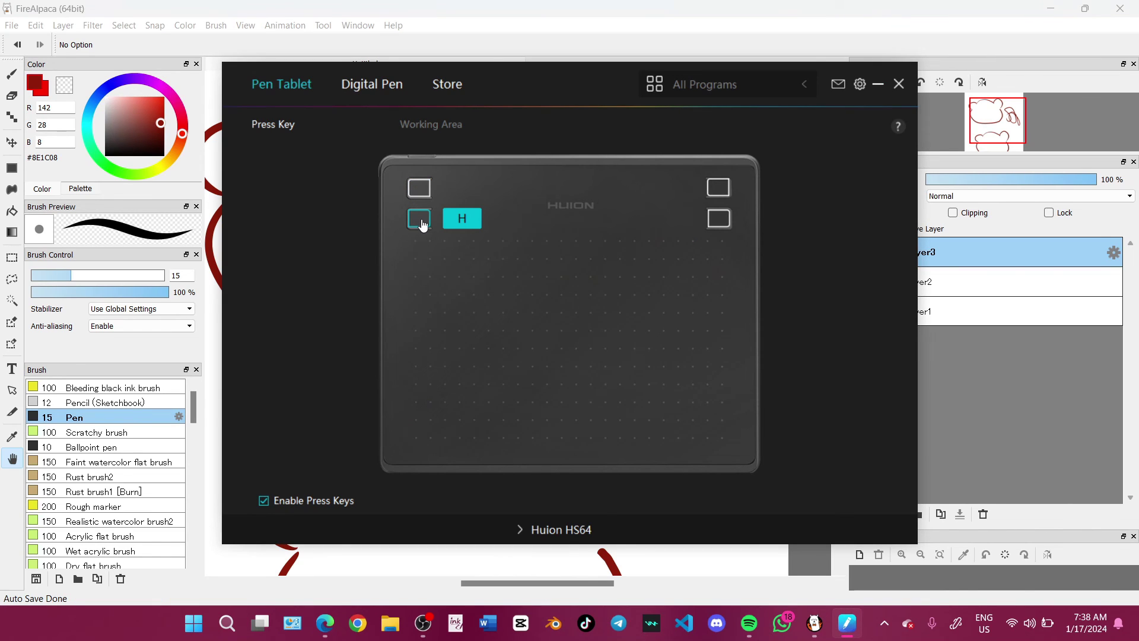
mouse_move(713, 194)
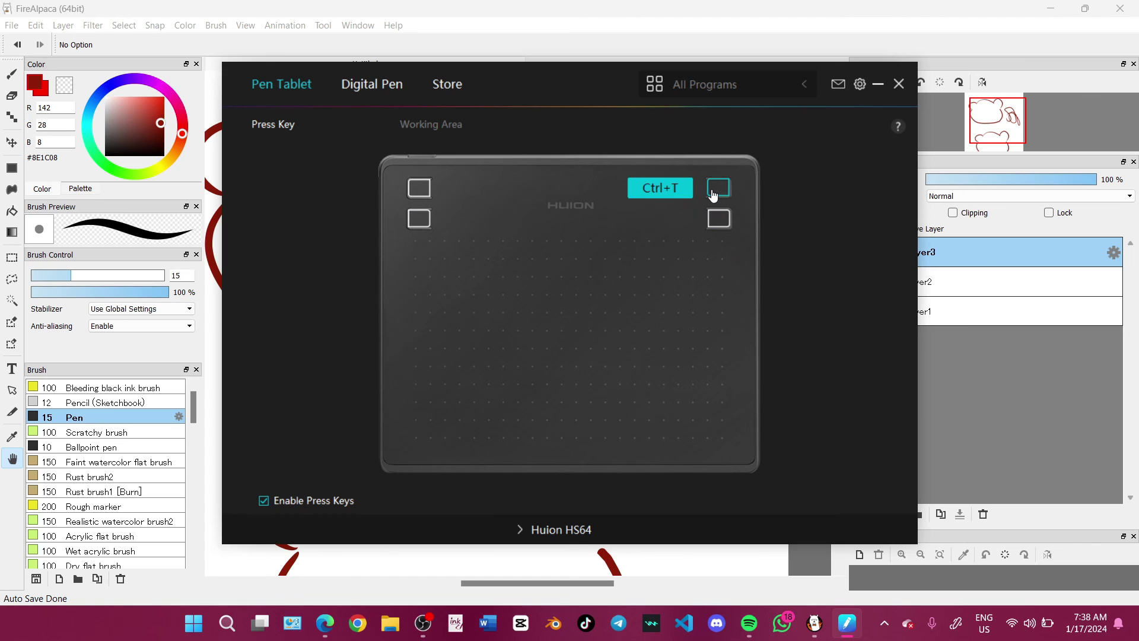
left_click(833, 8)
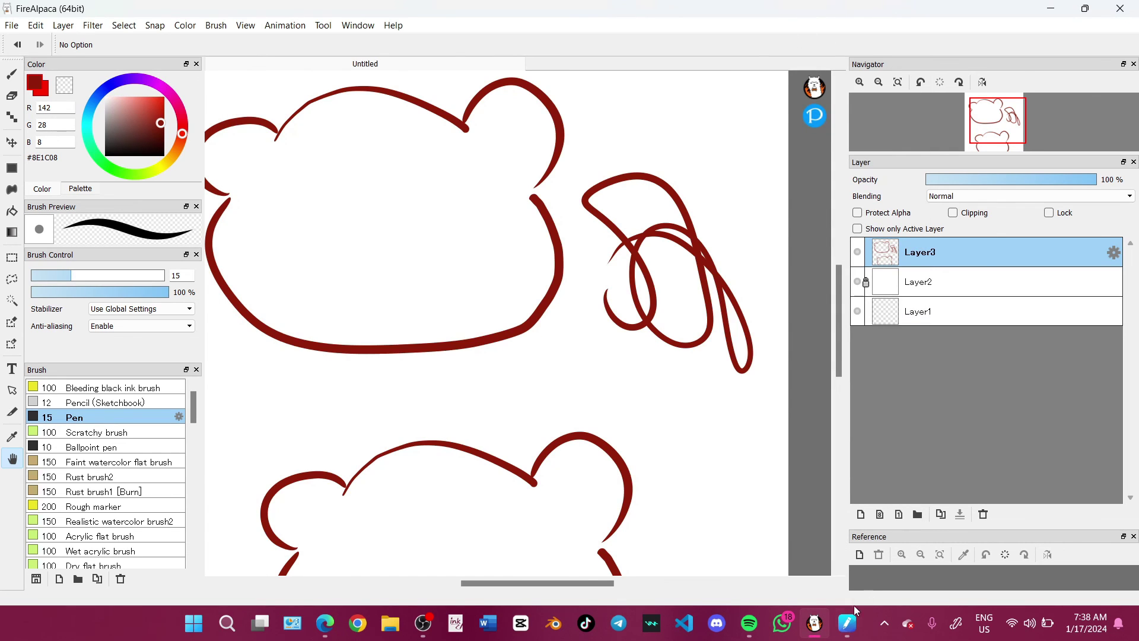
Reopen the Huion driver on the Digital Pen tab to view the pen button settings
left_click(847, 622)
left_click(372, 83)
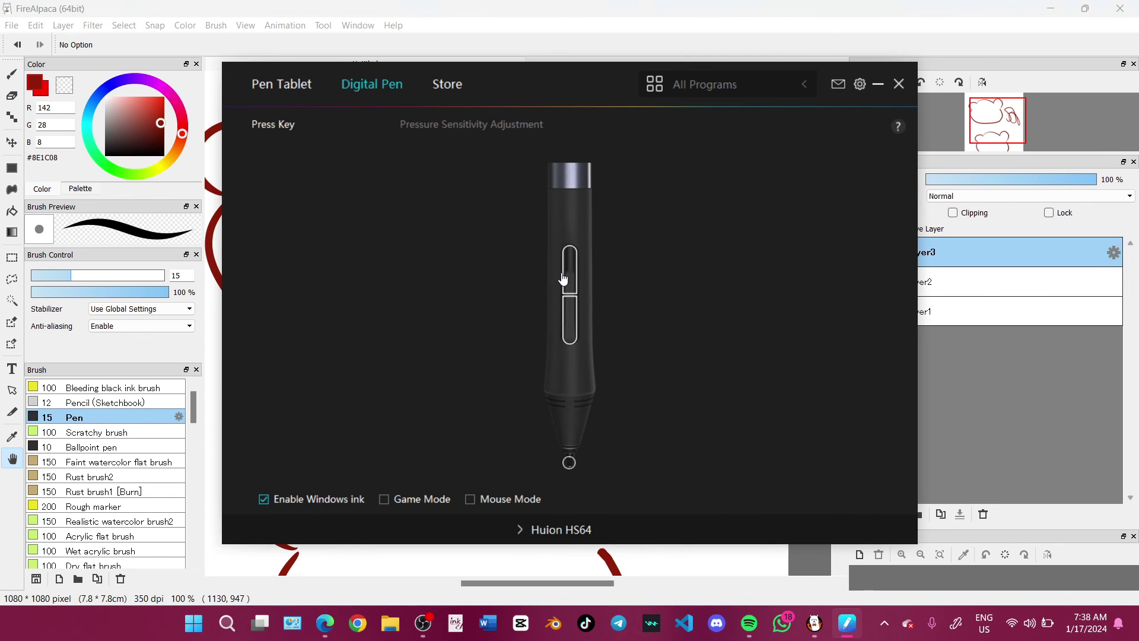
mouse_move(571, 279)
mouse_move(573, 317)
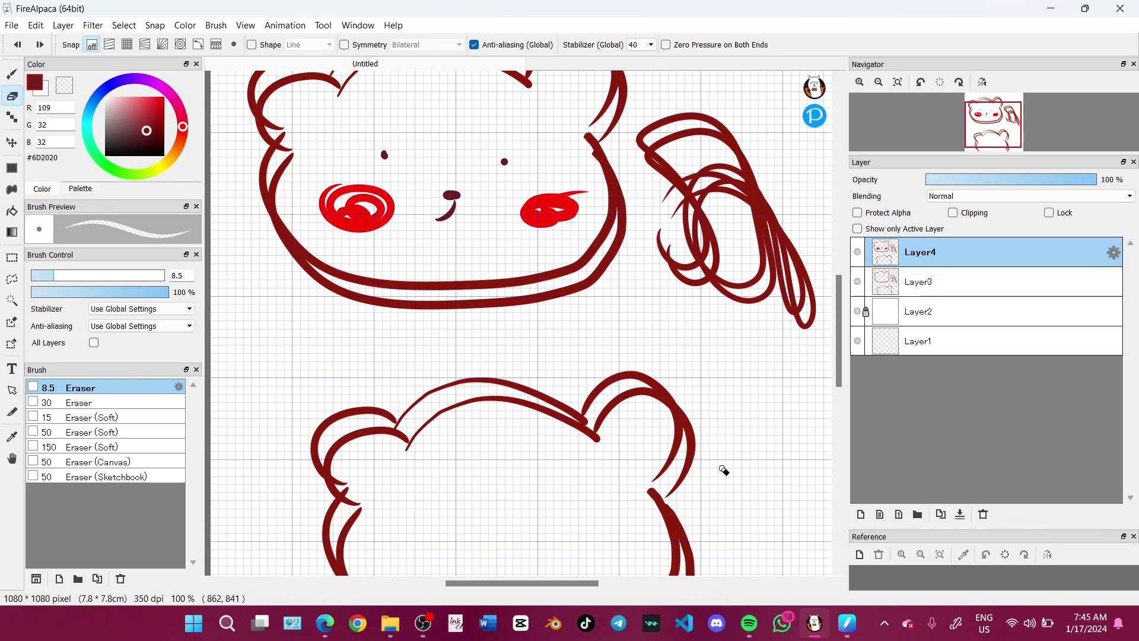
Tick the toolbar's Symmetry checkbox in Bilateral mode
left_click(345, 46)
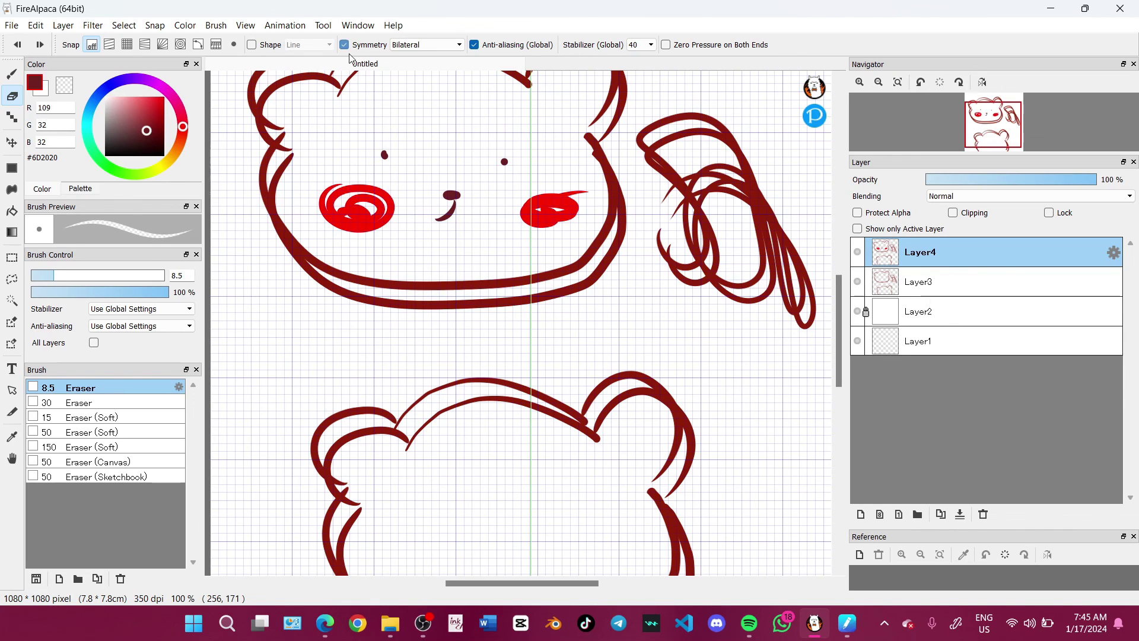